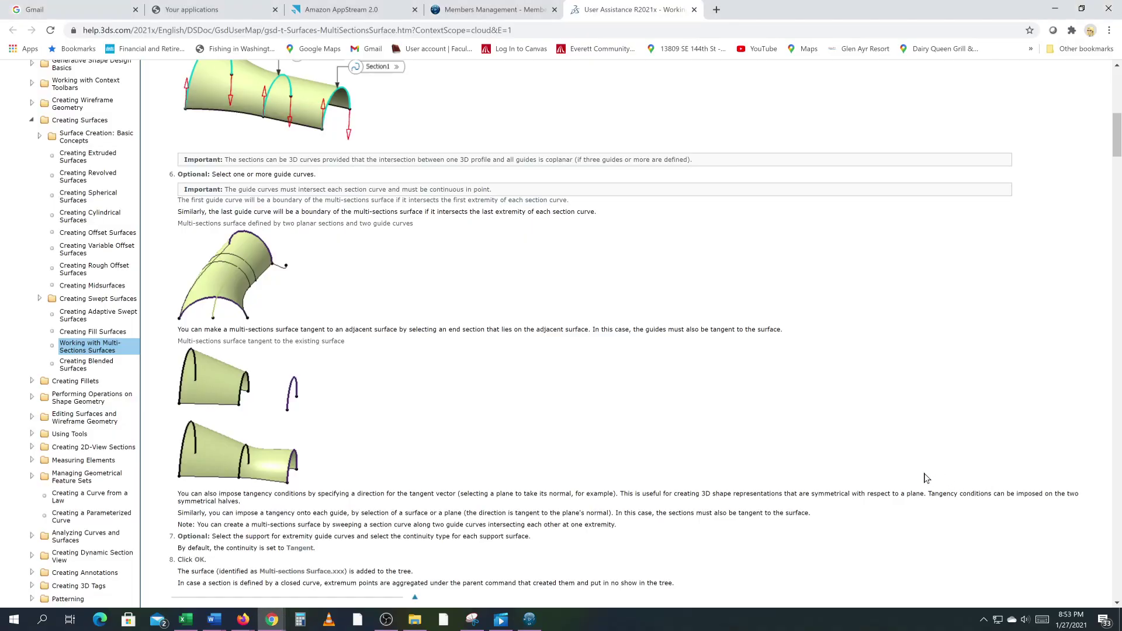
Capture the upper part of the Working with Multi-Sections Surfaces help page, from its header down, with Snipping Tool
scroll(927, 479, up, 2)
scroll(926, 479, down, 2)
scroll(926, 479, up, 8)
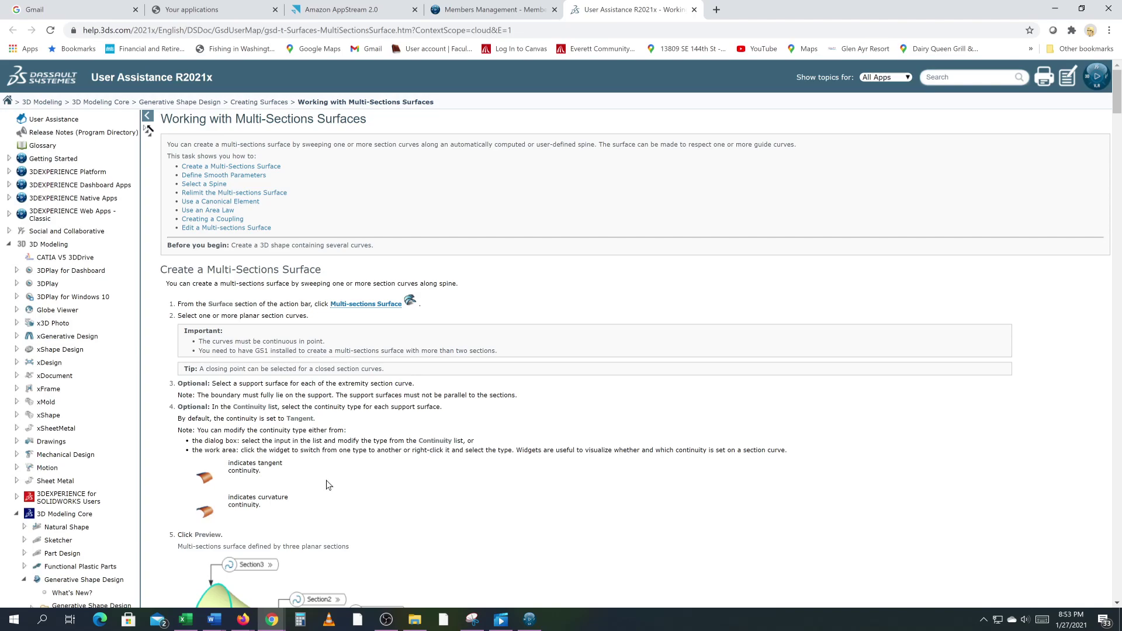
click(472, 619)
click(22, 37)
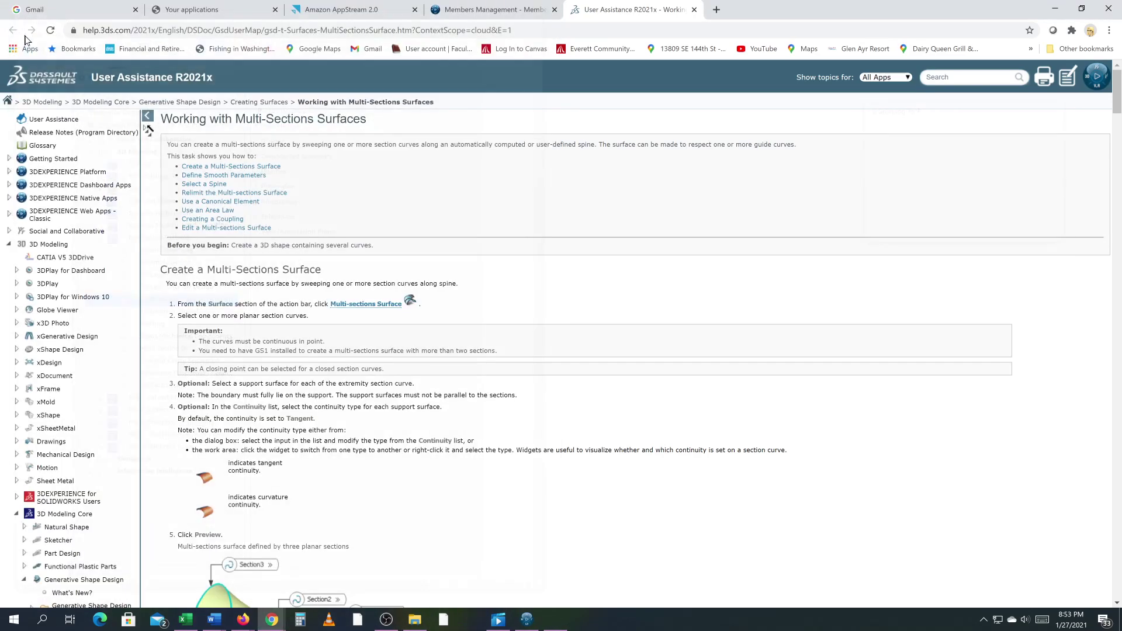
drag(3, 58, 917, 581)
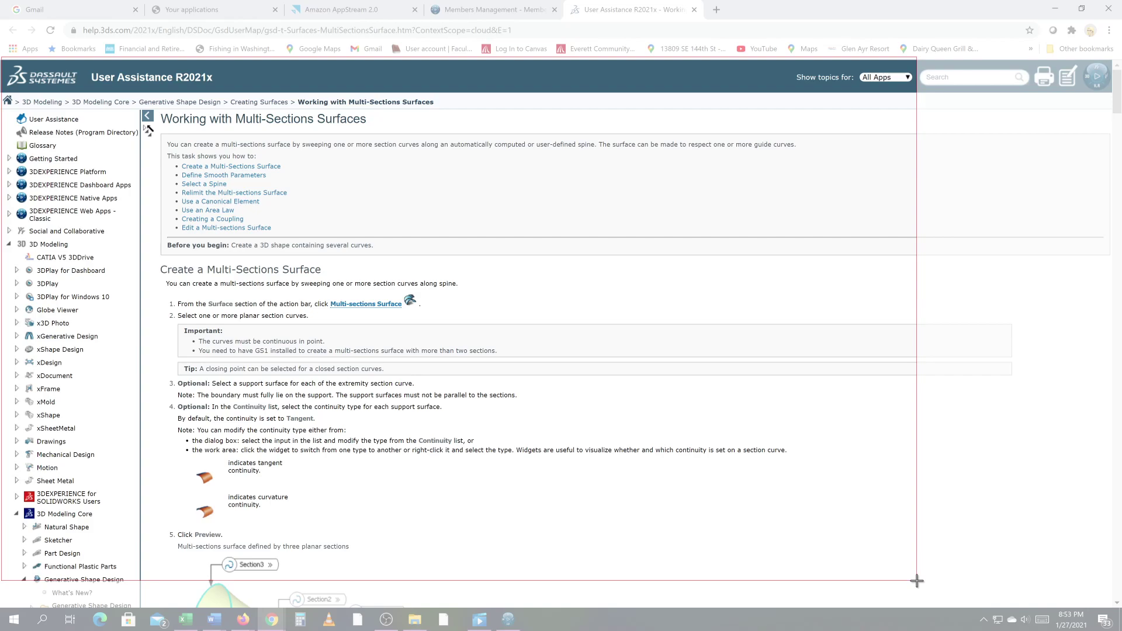
drag(917, 581, 917, 581)
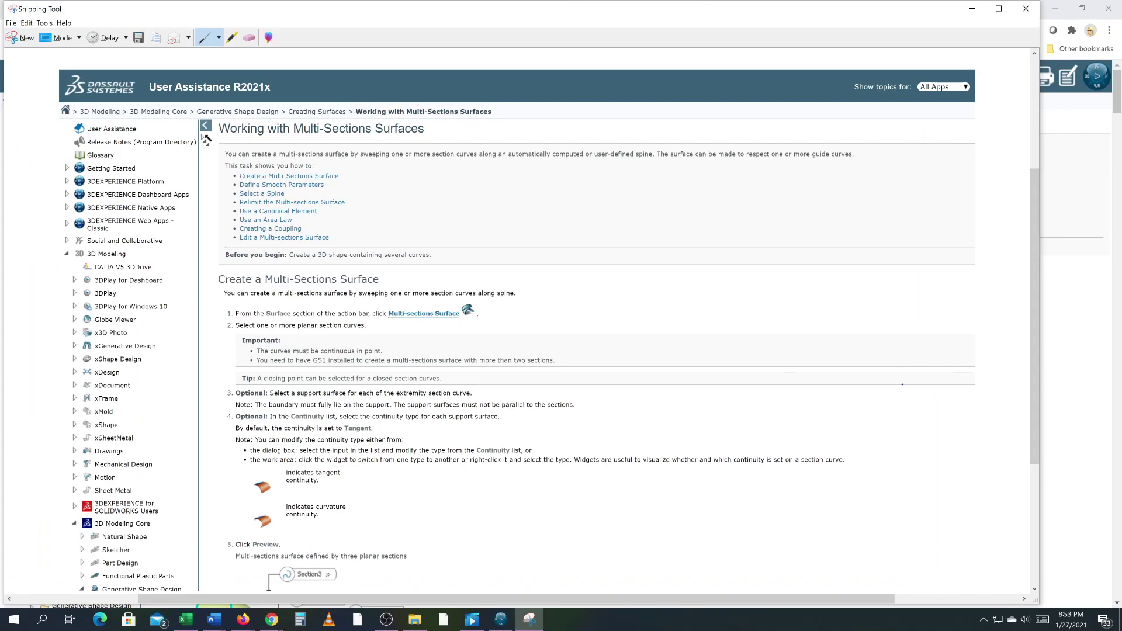
click(1071, 404)
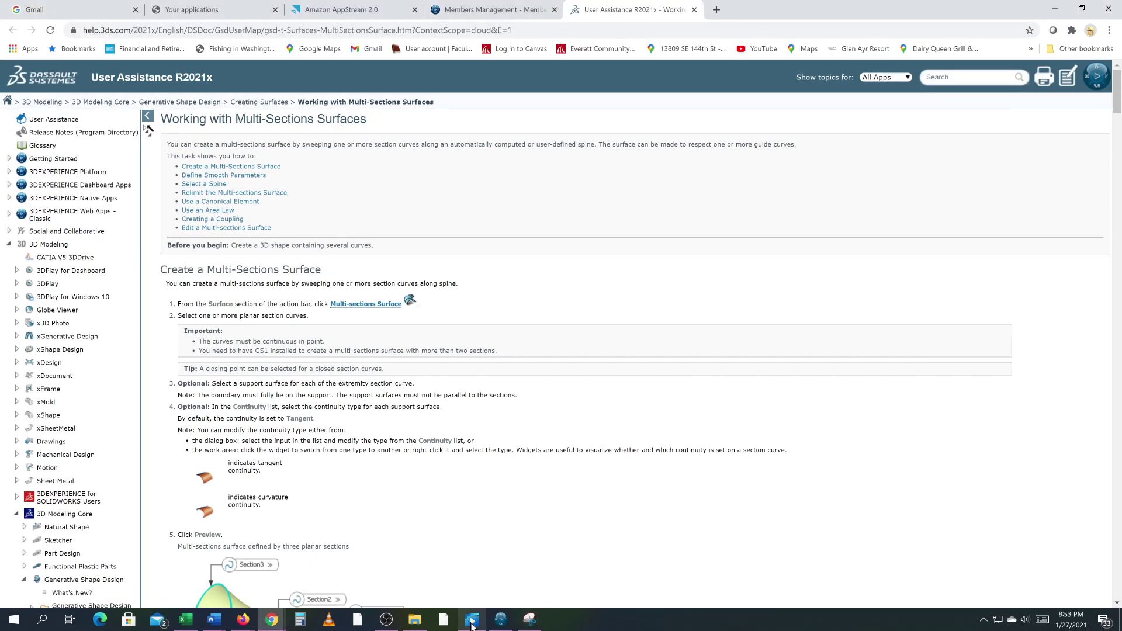
In the Word file Document1, insert a screenshot of the captured help page window below the heading Working with Multi-Sections Surfaces
click(215, 620)
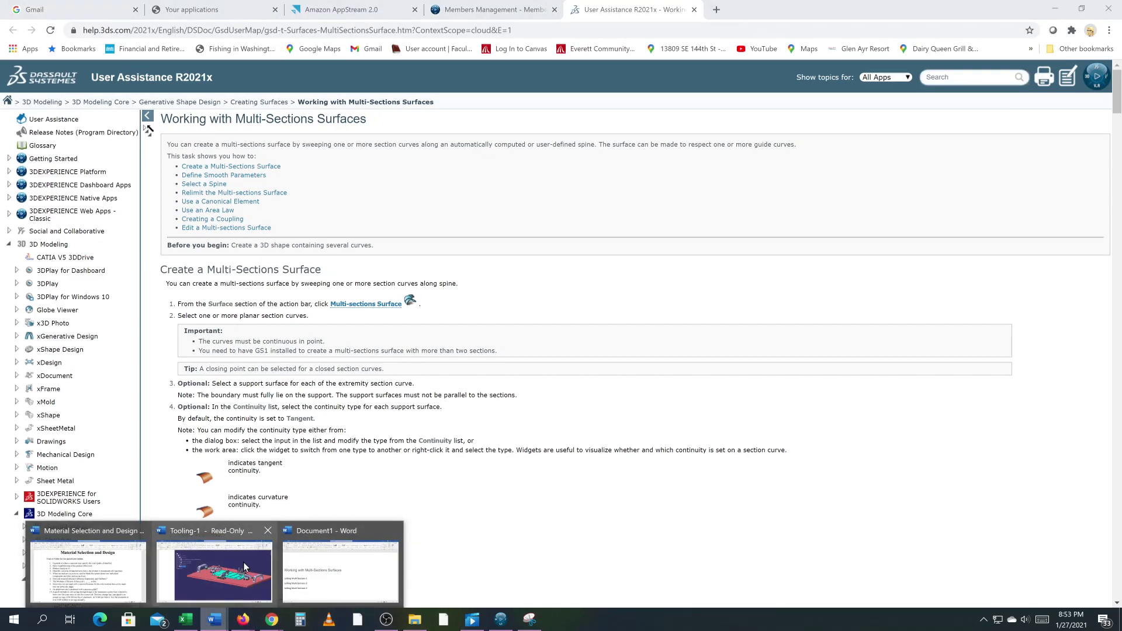
click(340, 570)
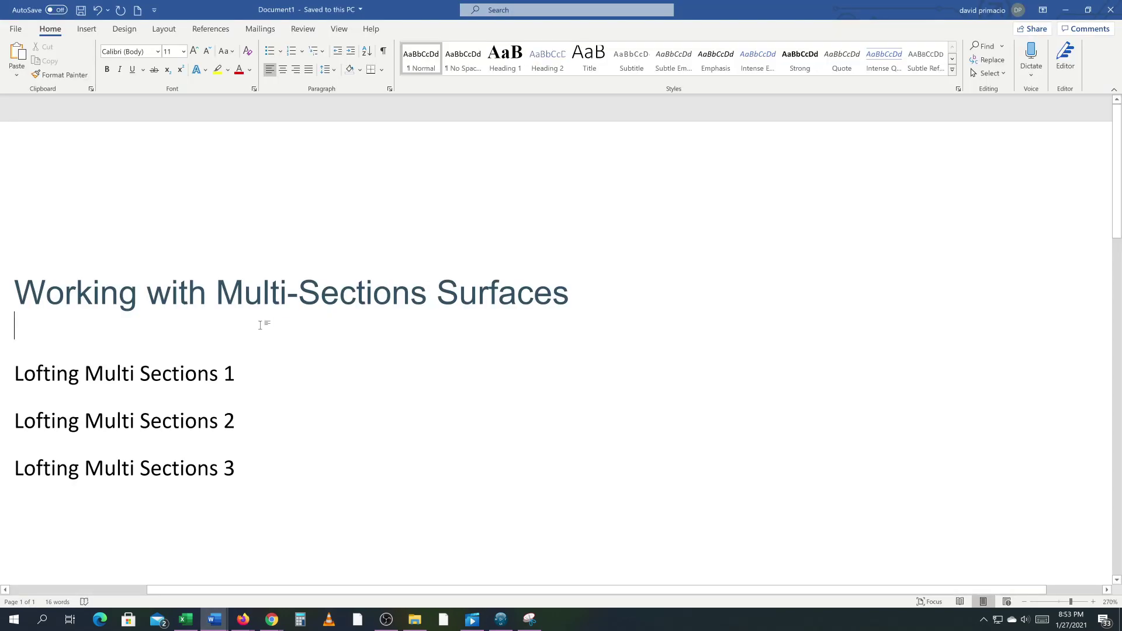
click(87, 29)
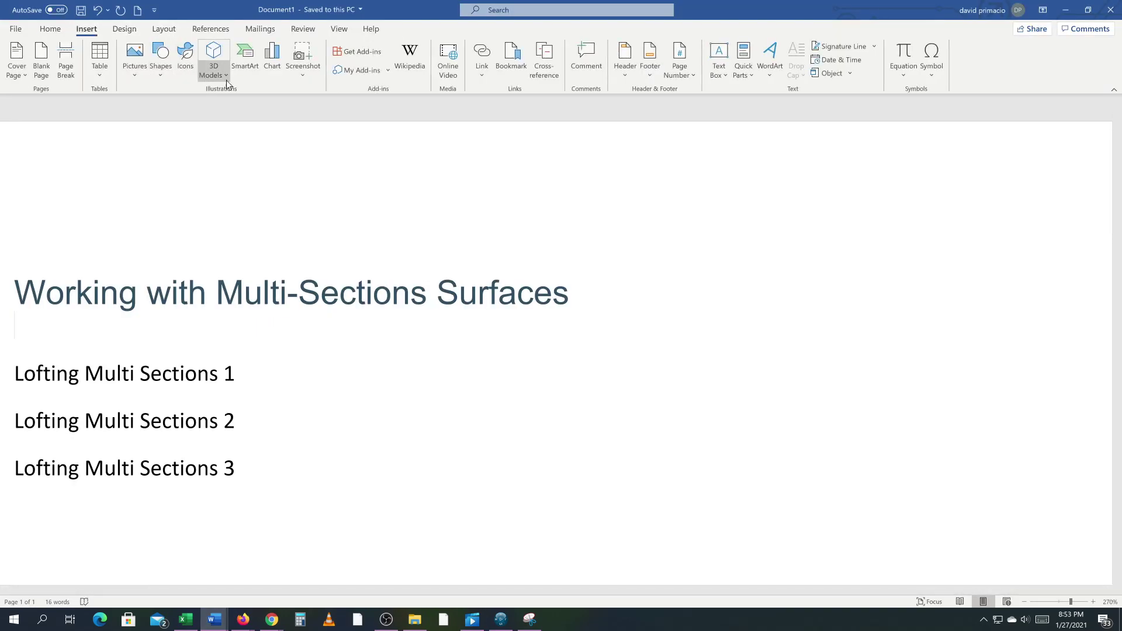
click(302, 69)
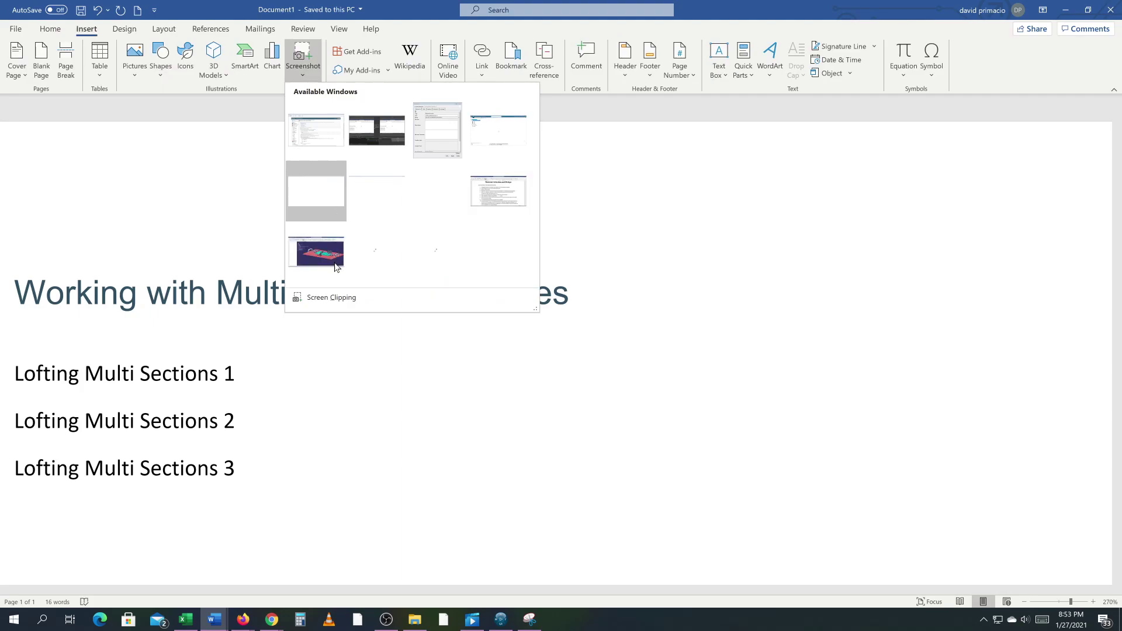
click(329, 152)
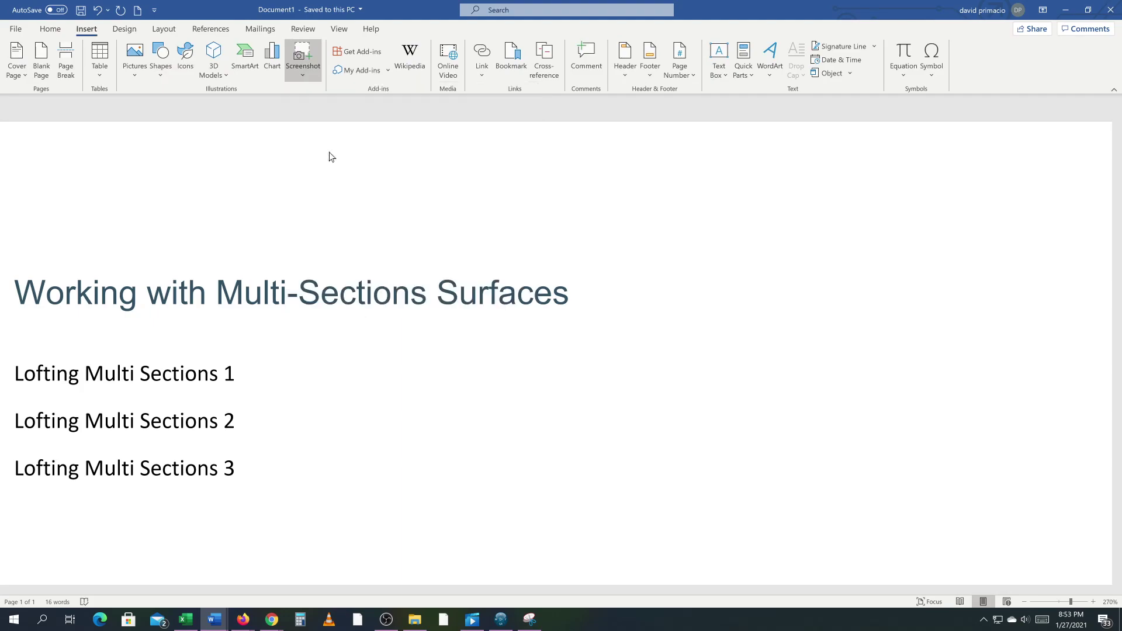
scroll(424, 300, down, 3)
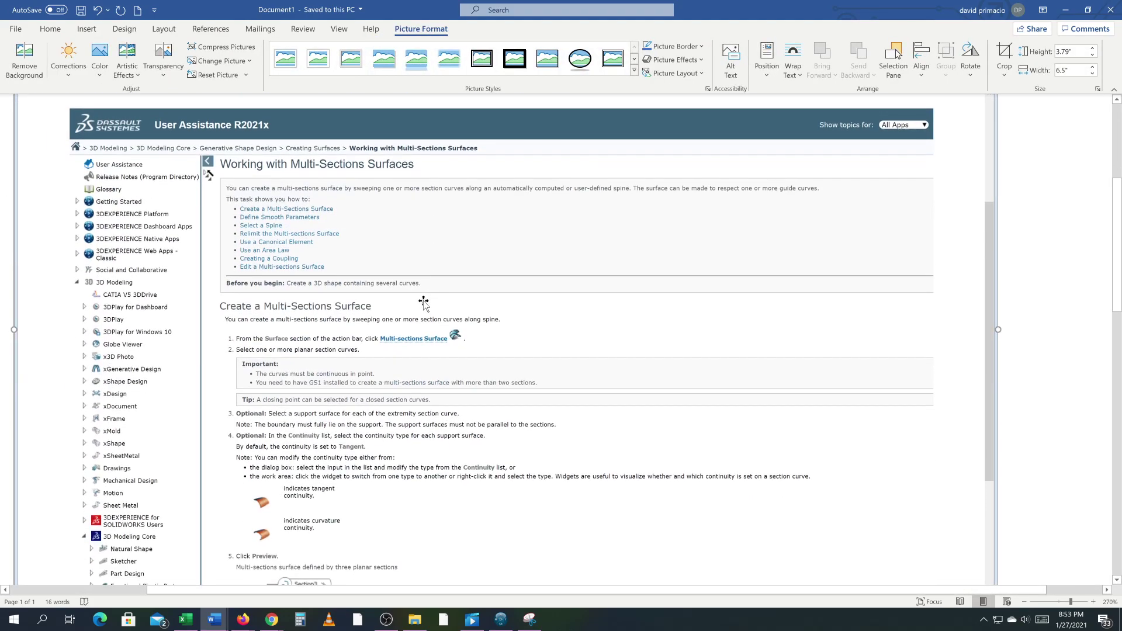
scroll(425, 300, down, 5)
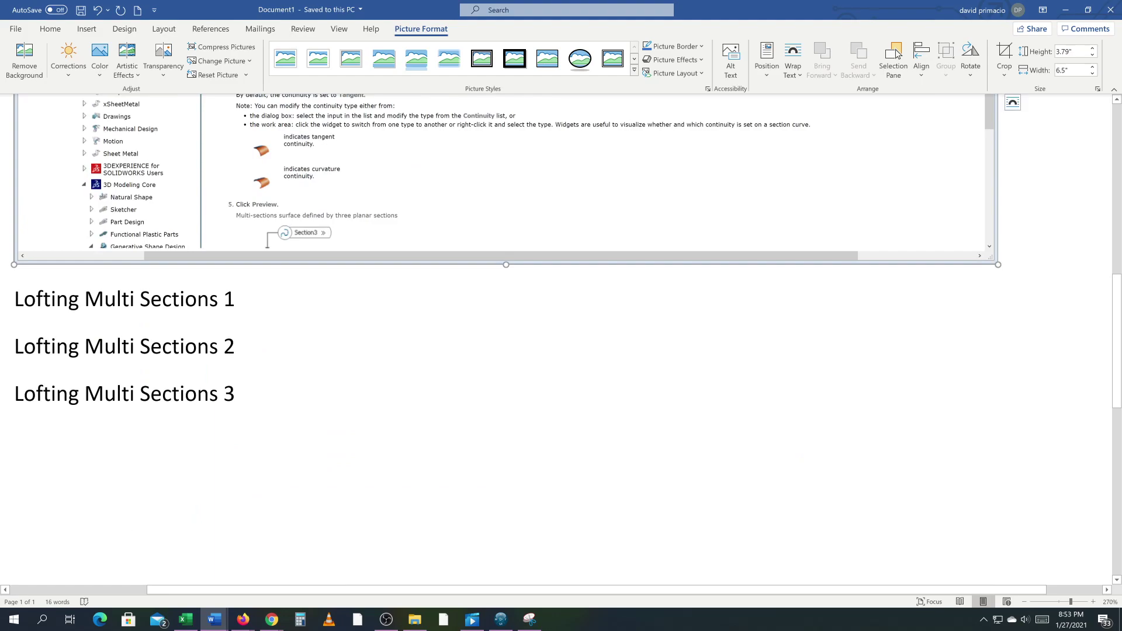
scroll(318, 327, up, 3)
scroll(318, 327, down, 3)
scroll(248, 380, up, 3)
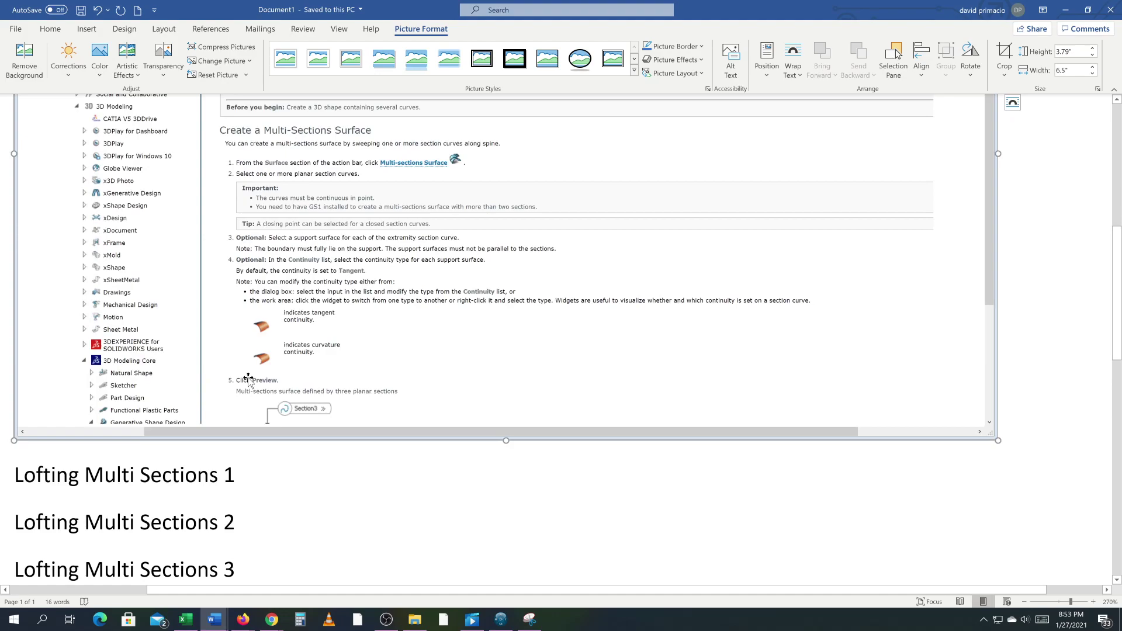
Switch to the 3DEXPERIENCE session with Lofting Multi Sections 1 and close the Properties dialog
key(alt+Tab)
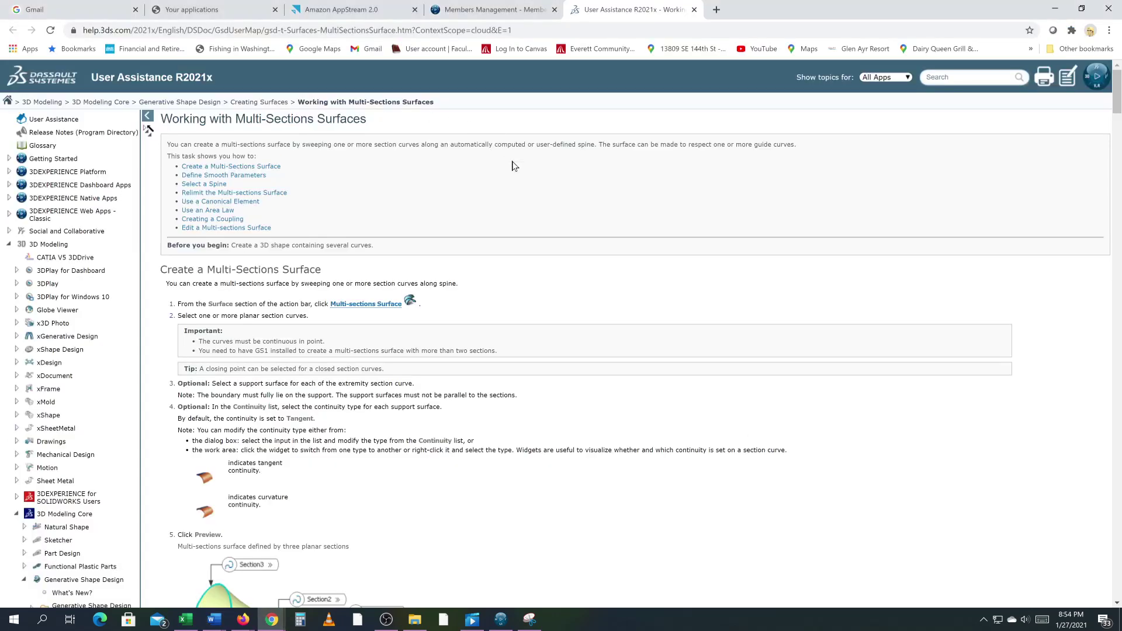
click(504, 623)
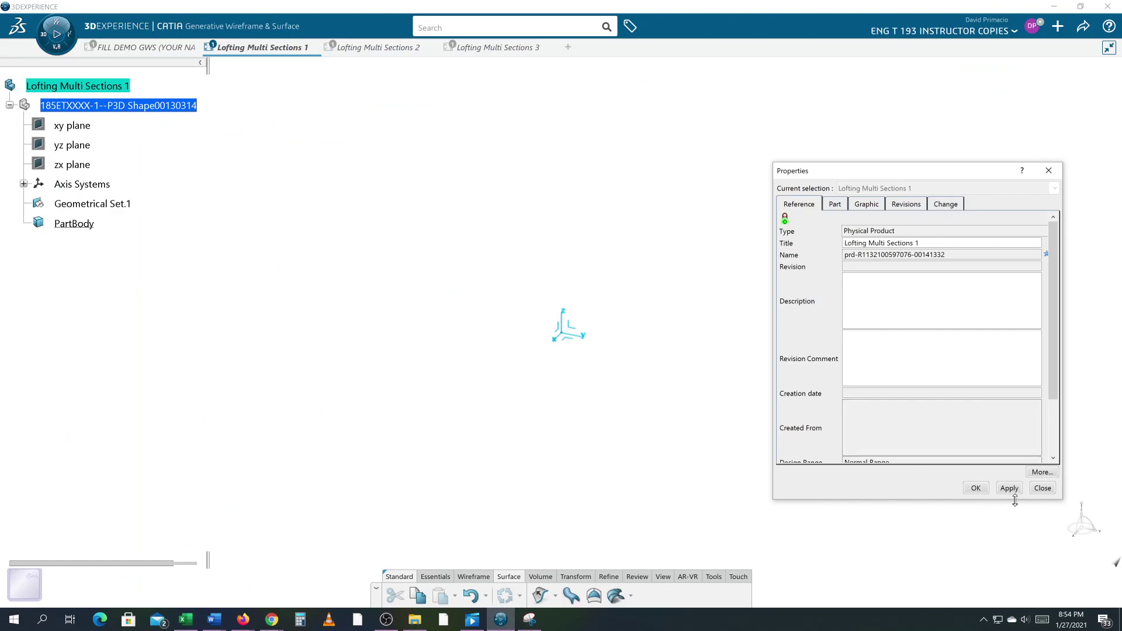
click(1041, 490)
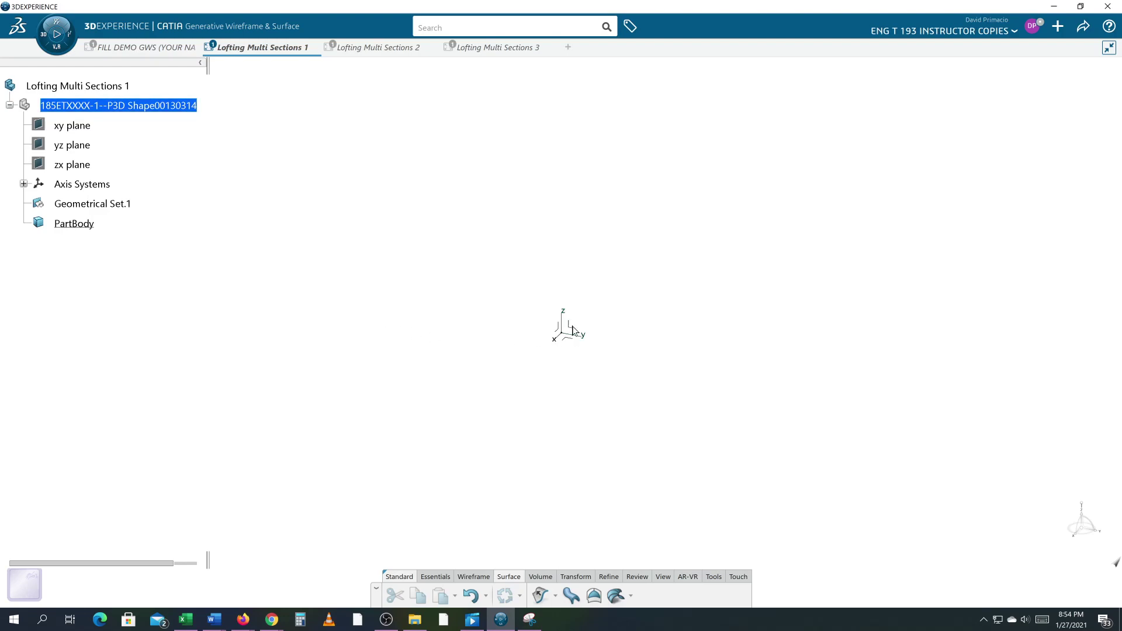
Create a plane offset 0 in from the YZ plane of the absolute axis system
click(474, 577)
click(584, 595)
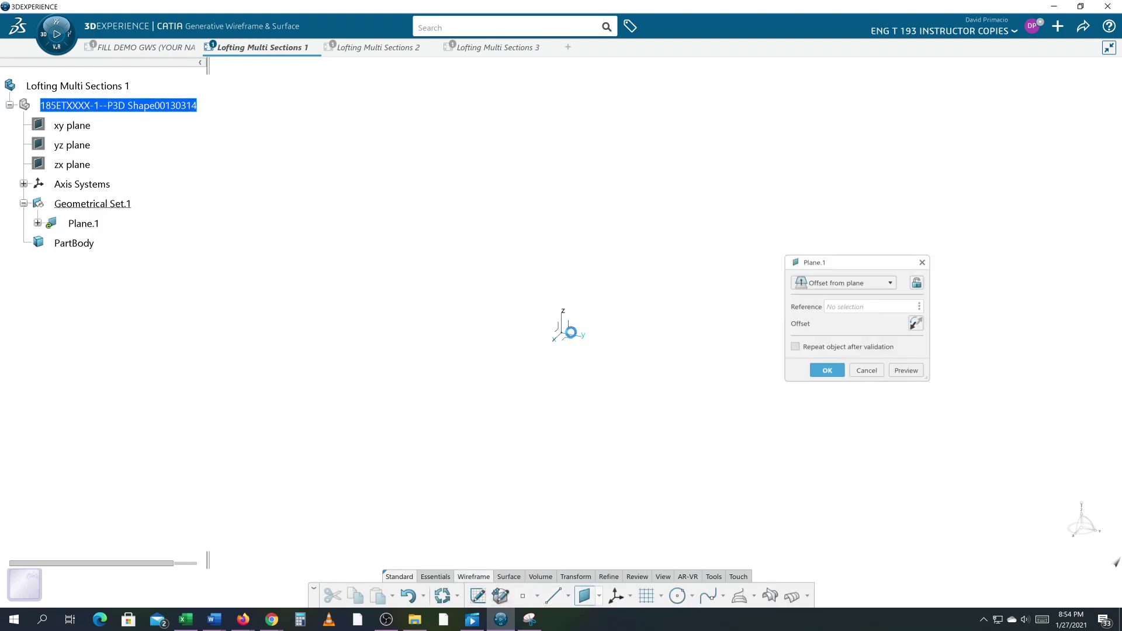
click(568, 329)
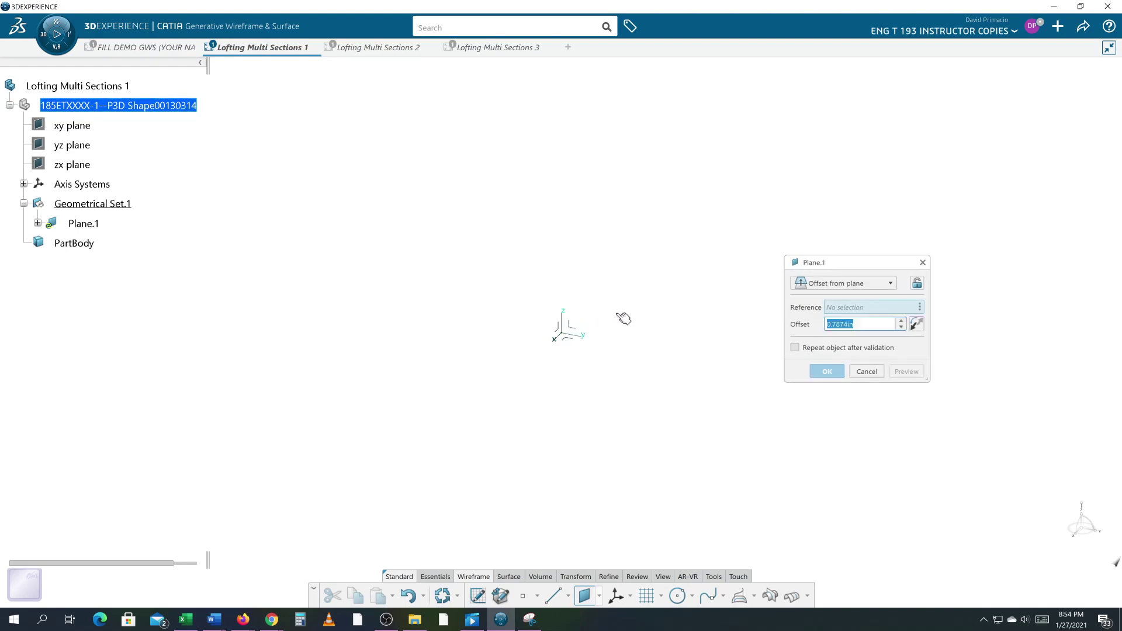
middle_drag(634, 315, 605, 311)
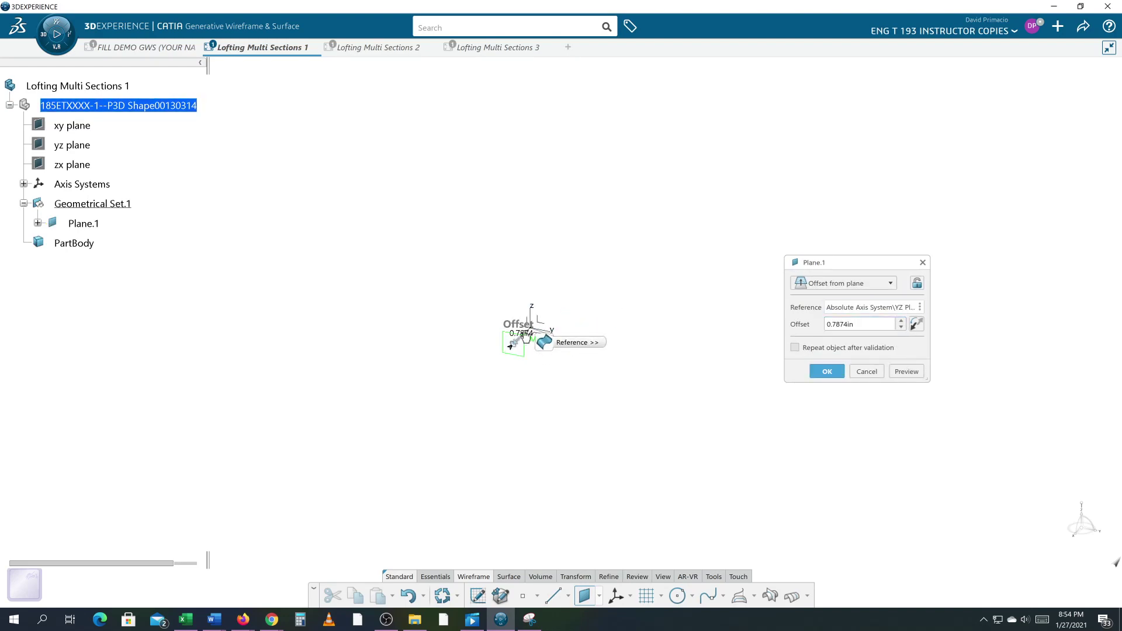
click(847, 325)
double_click(847, 324)
text(0)
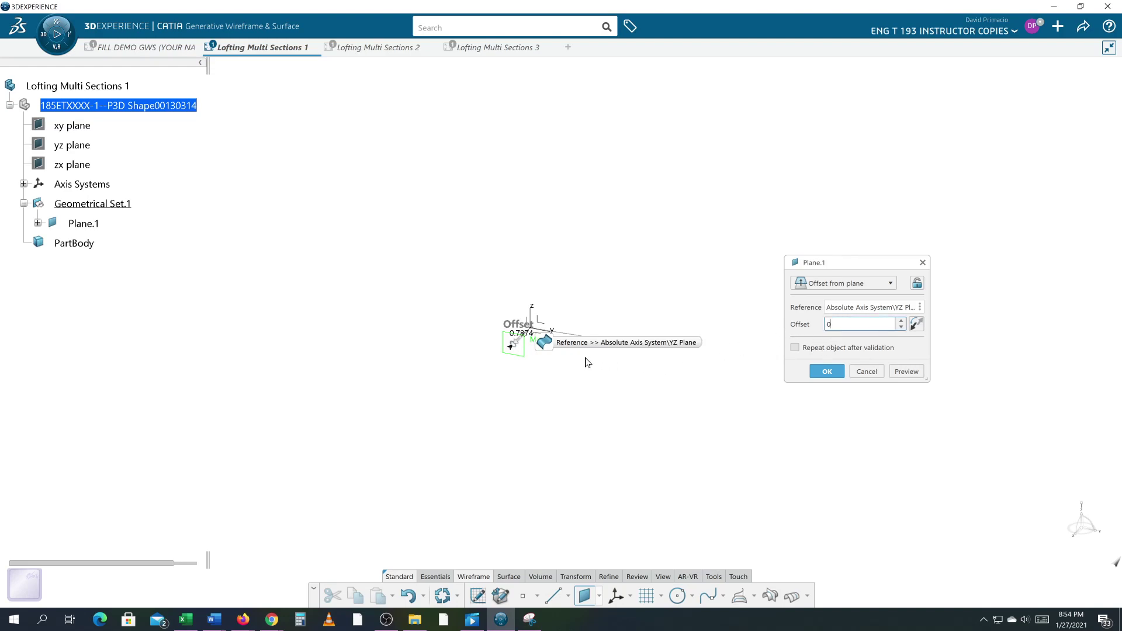
key(Return)
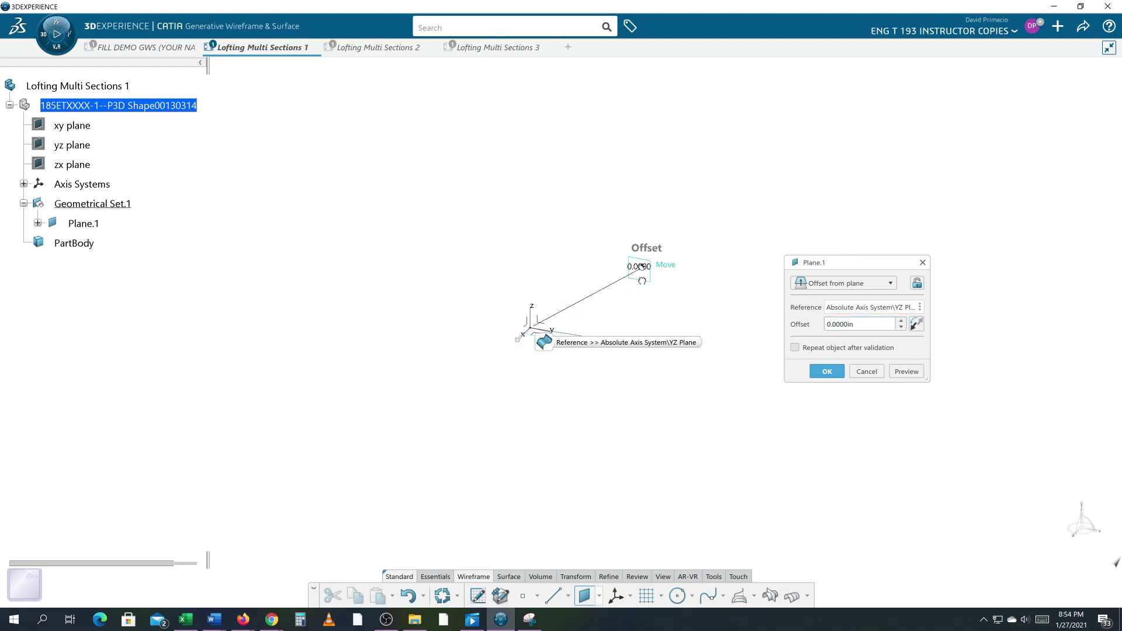
click(827, 372)
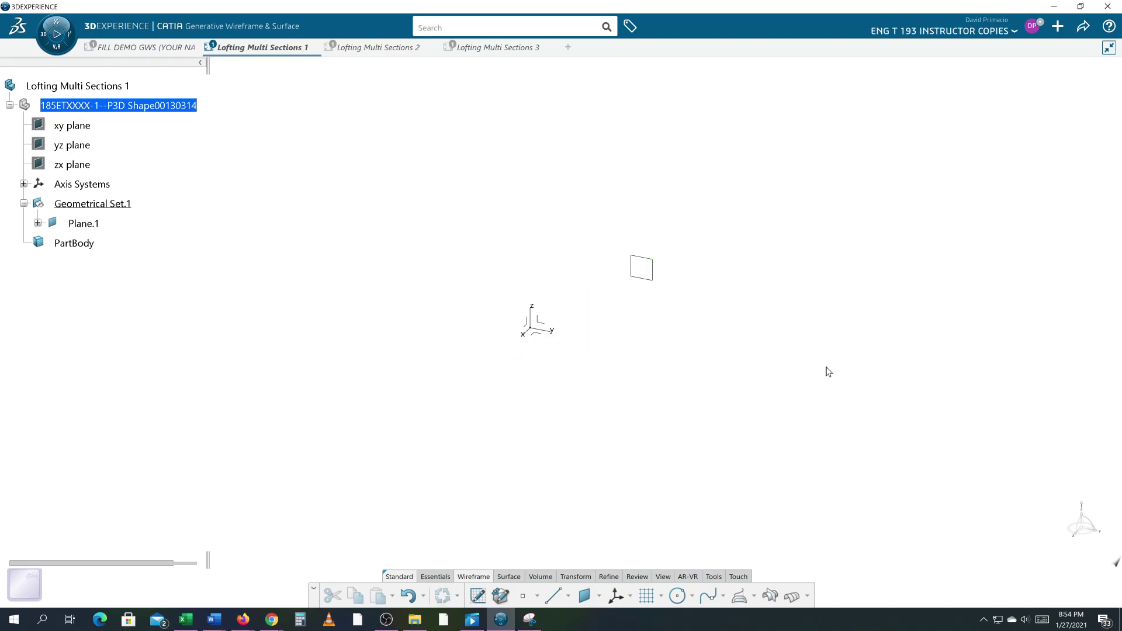
Create a second plane as an offset from the YZ plane of the absolute axis system
click(585, 596)
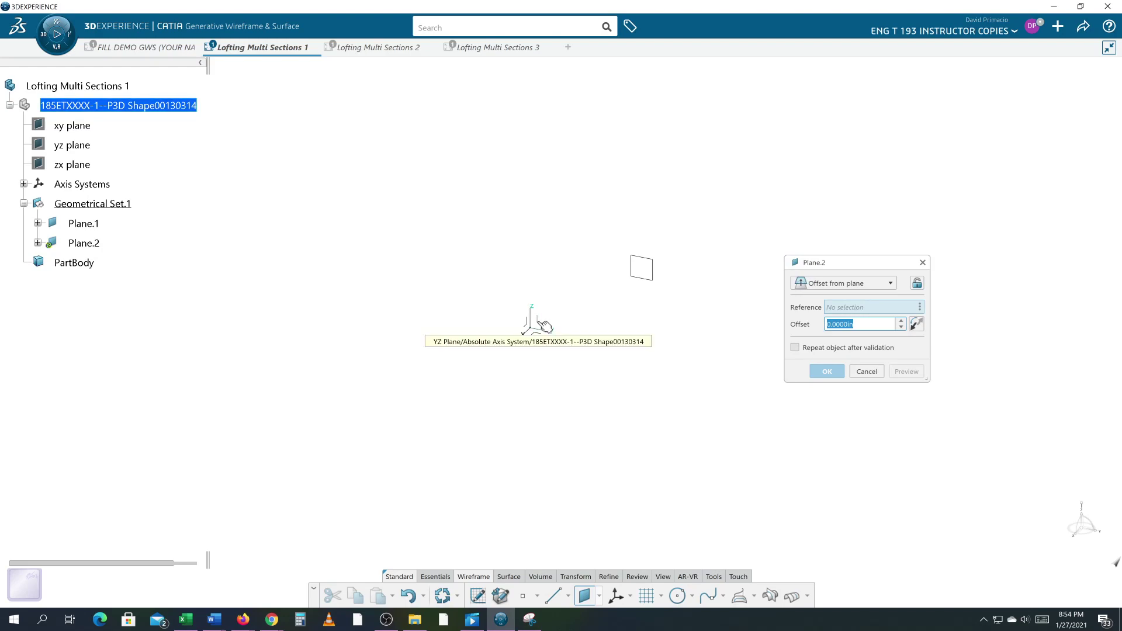
click(546, 325)
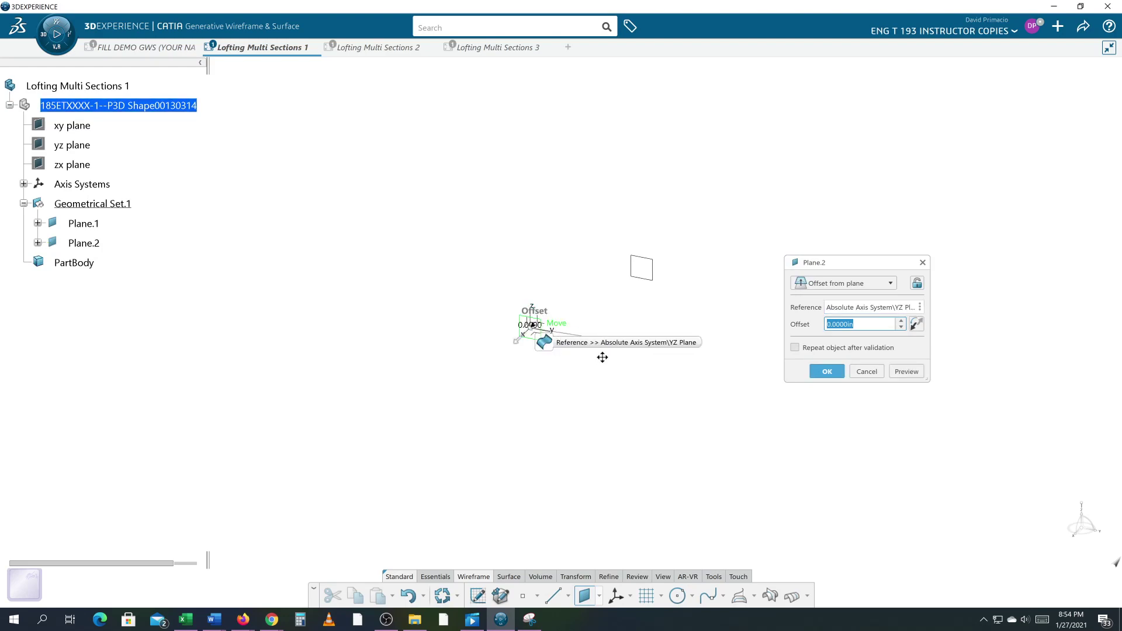
key(Return)
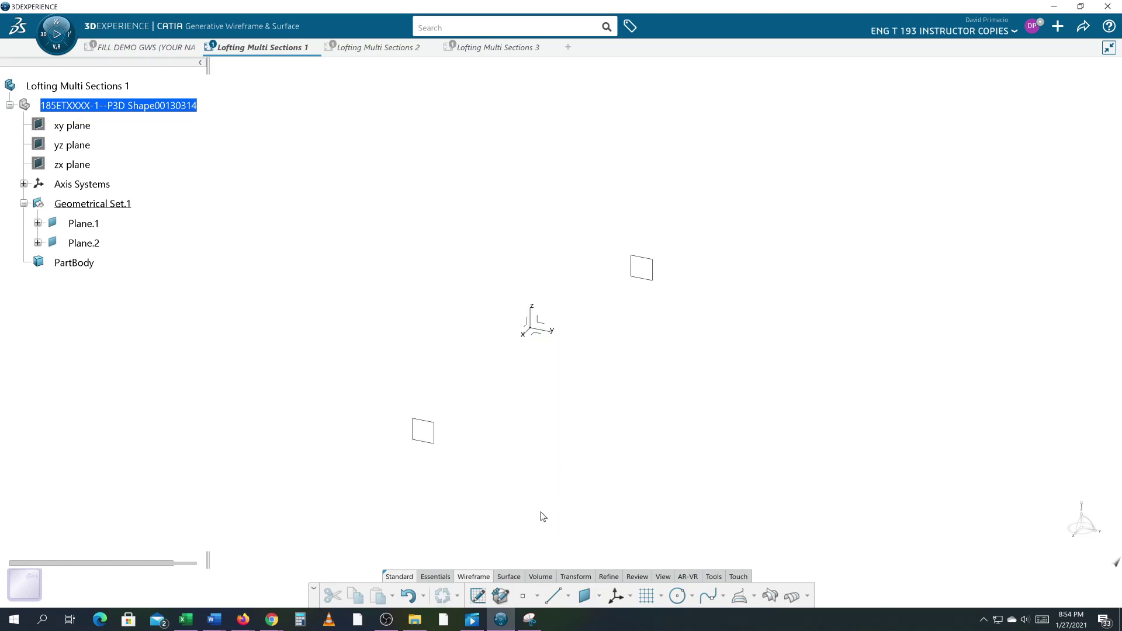
On Plane.1, sketch a rectangle 6 in wide and 3 in high, with its lower edge on the horizontal axis and centred on the origin
click(643, 281)
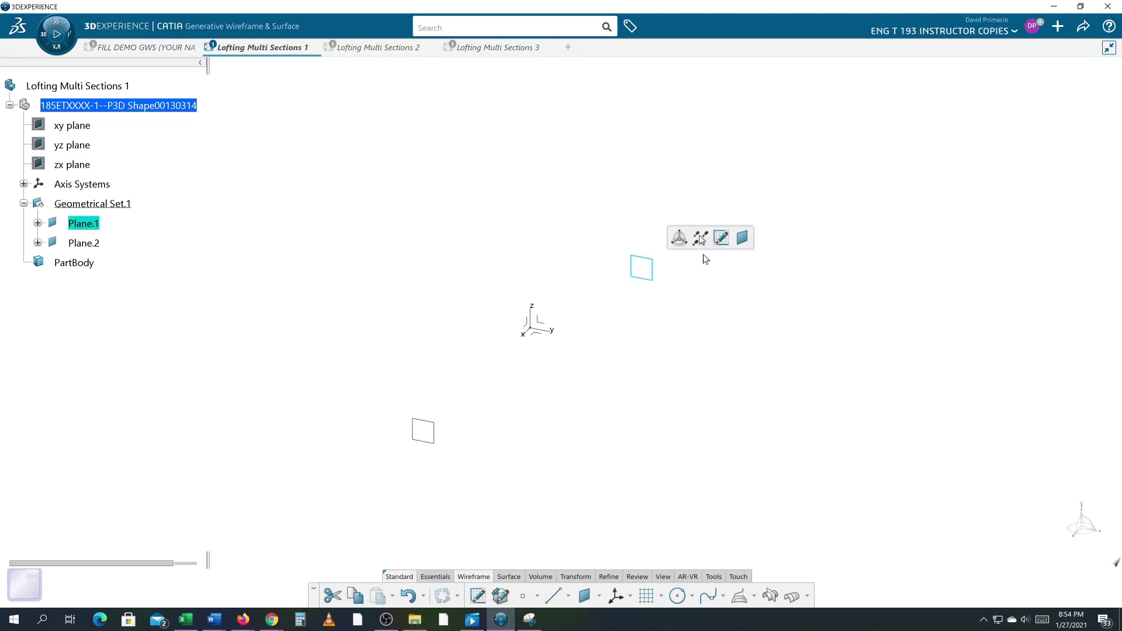
click(720, 240)
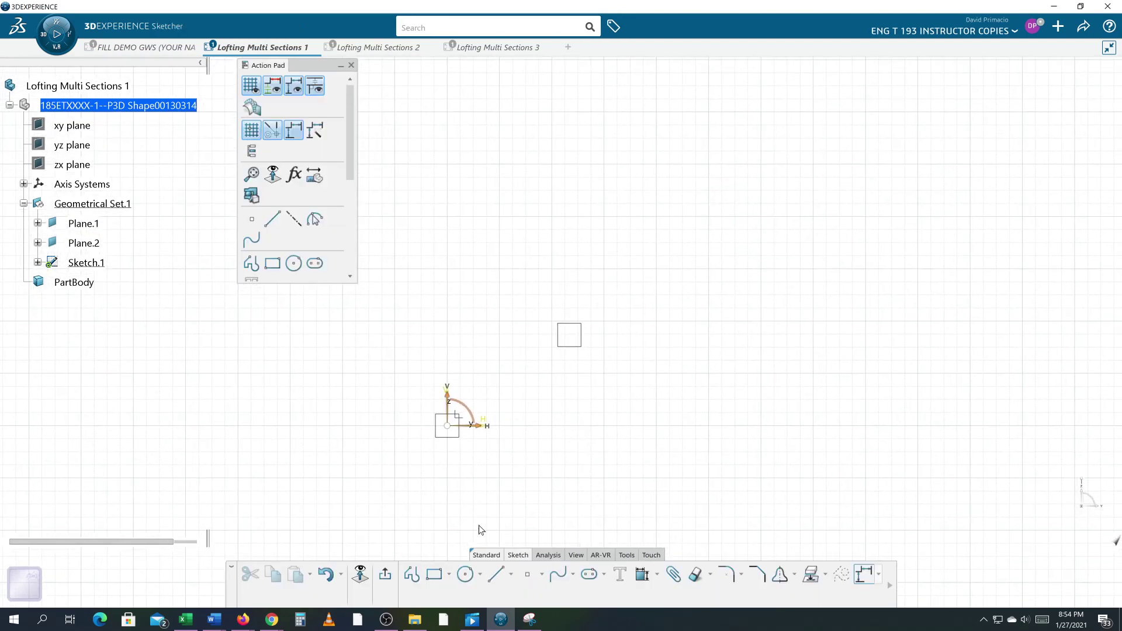
click(435, 575)
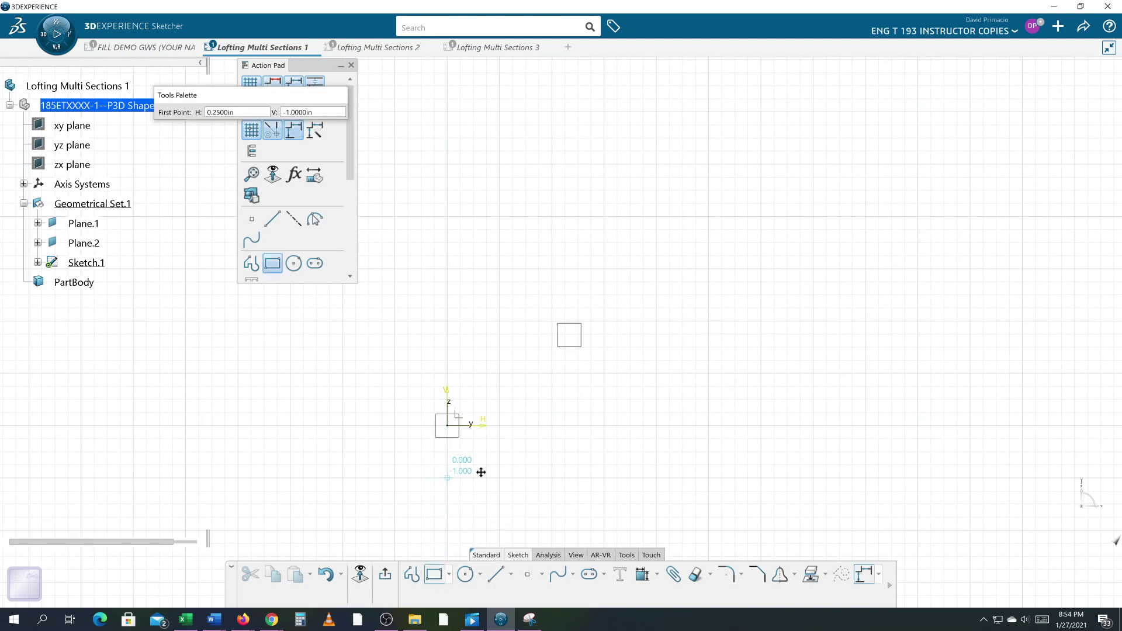
middle_drag(487, 471, 696, 467)
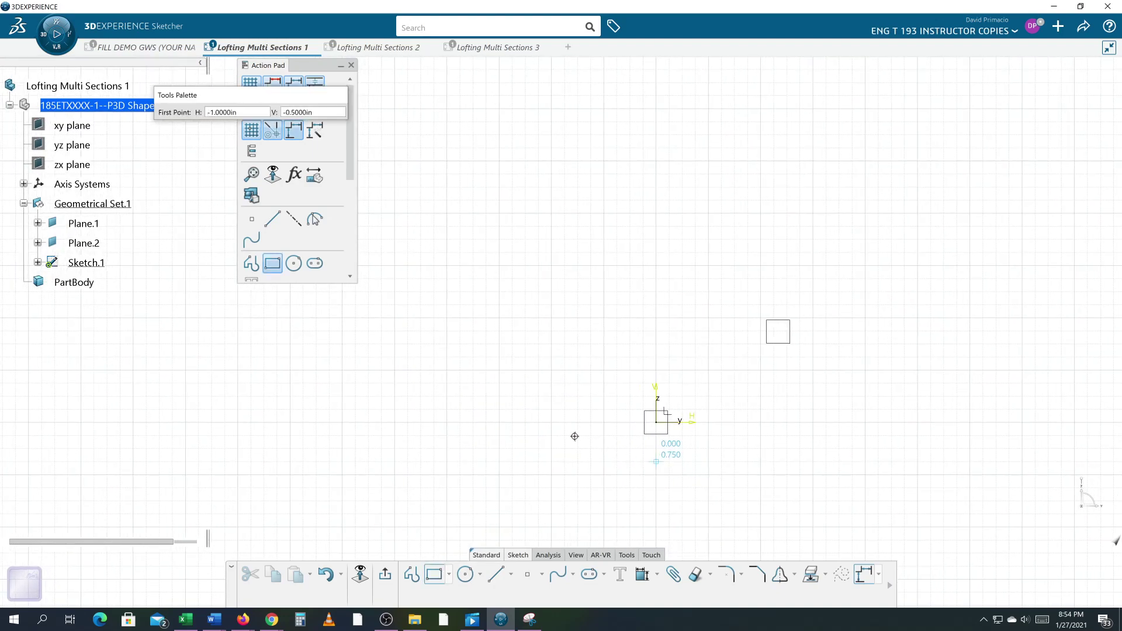
click(500, 421)
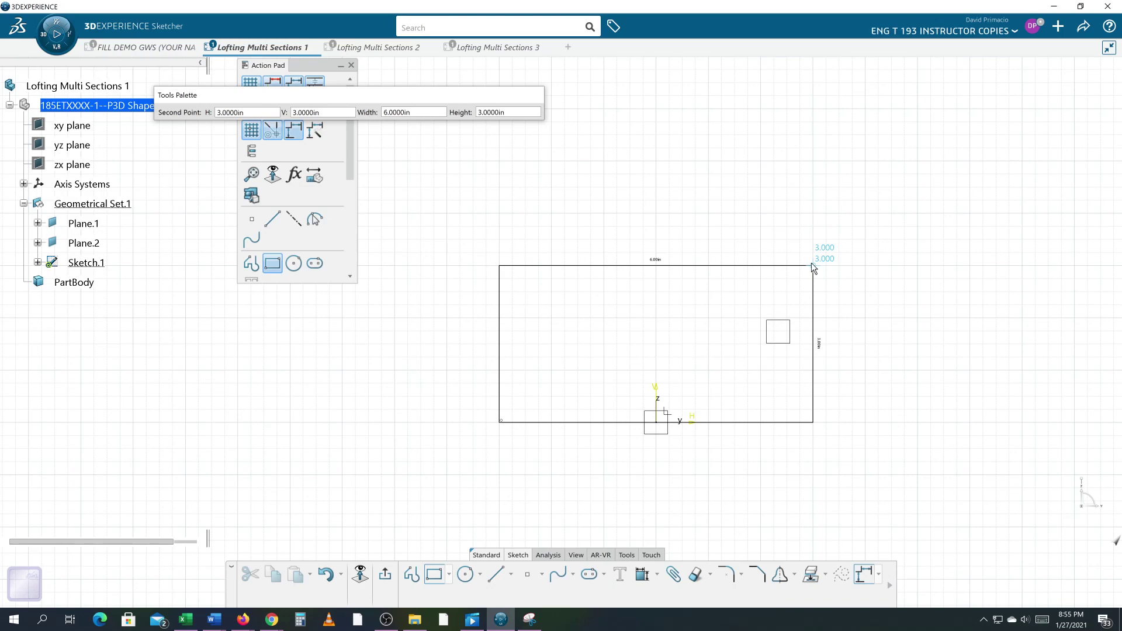
click(812, 264)
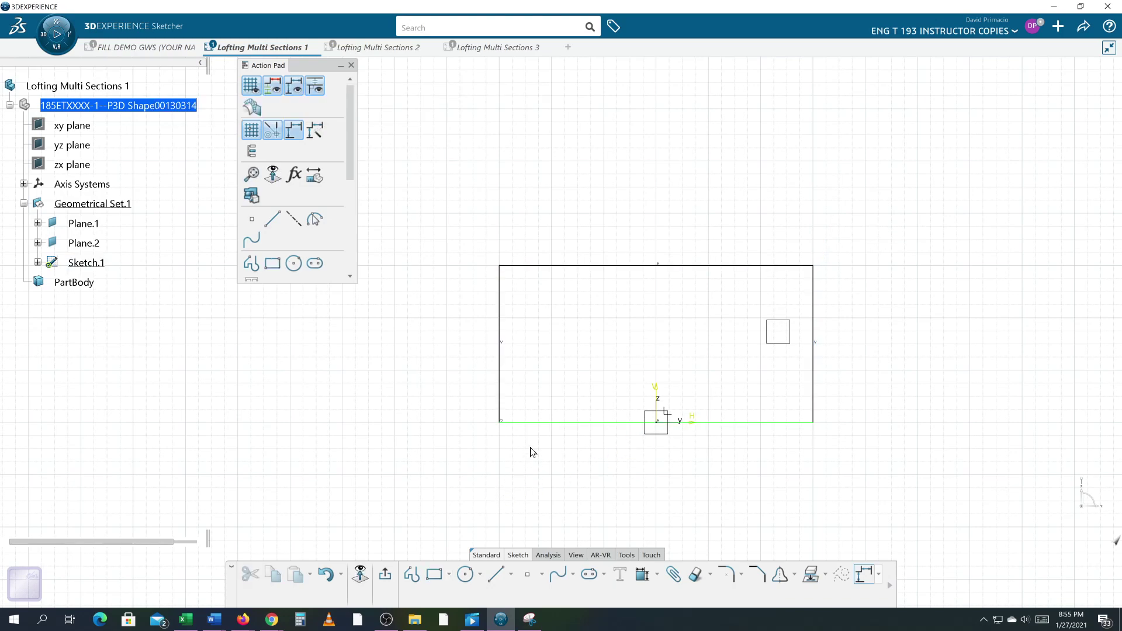
Delete the rectangle's lower edge to leave an open three-sided profile
click(547, 422)
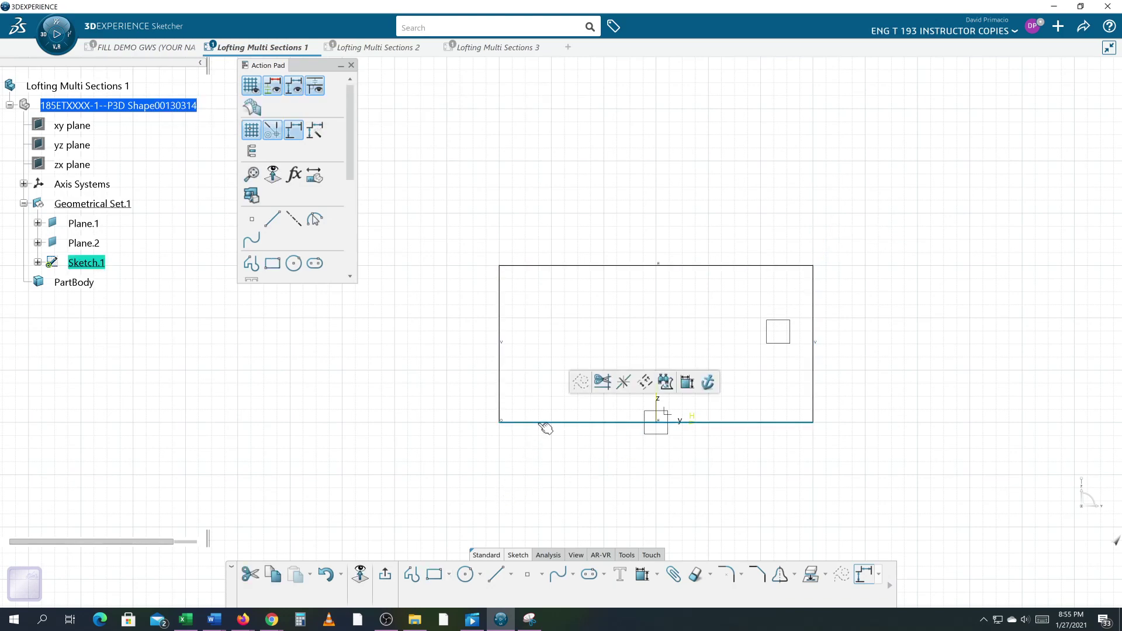
click(554, 435)
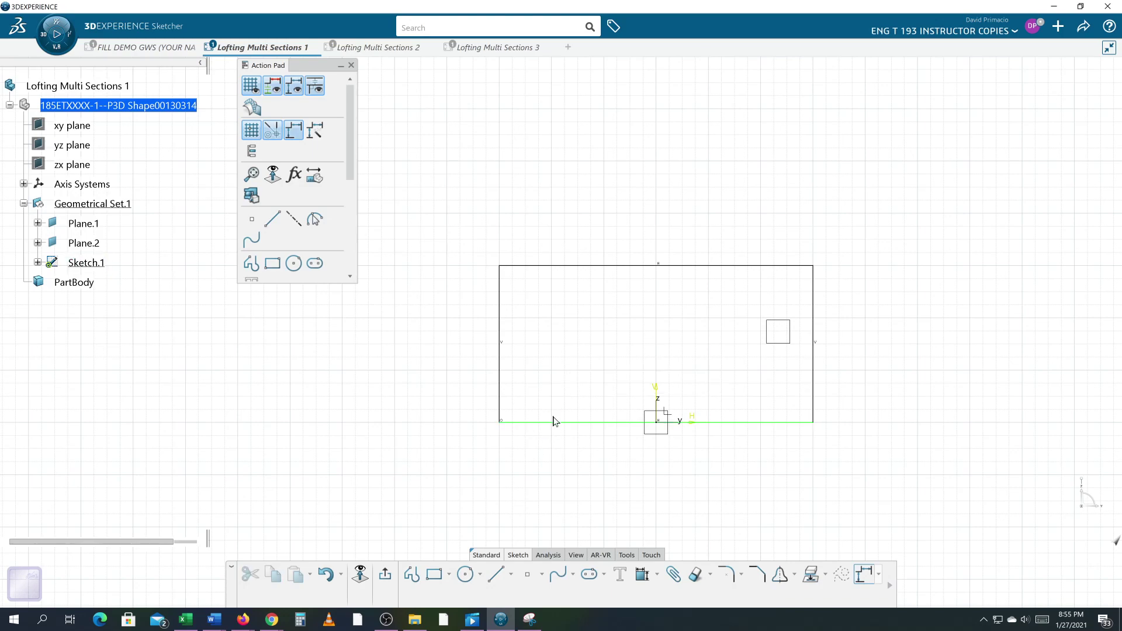
click(548, 422)
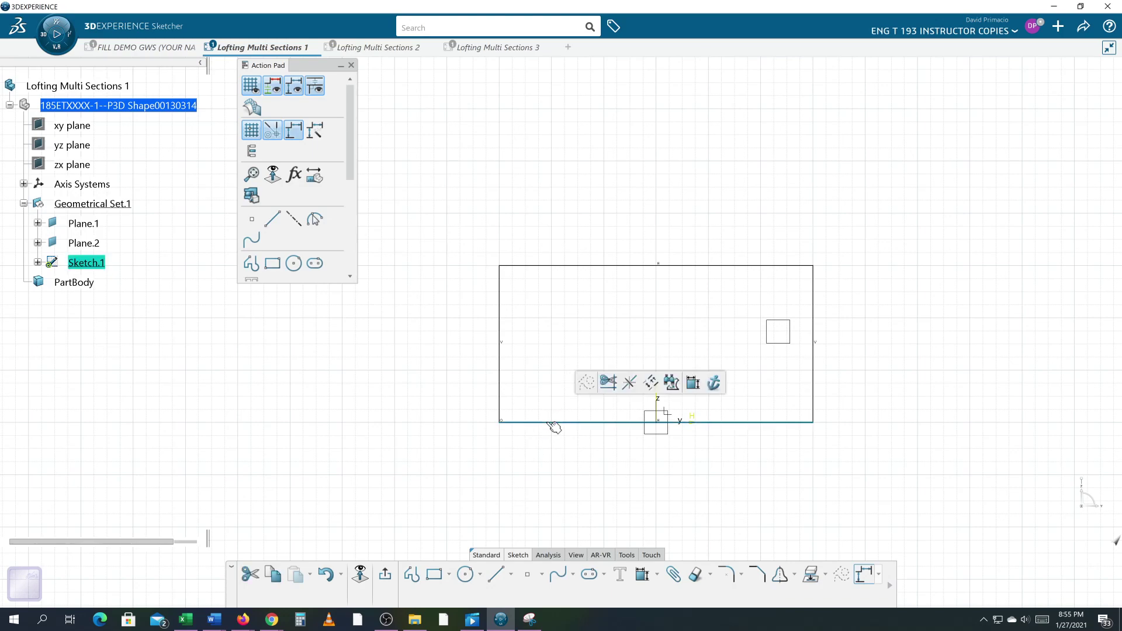
key(Delete)
Apply Auto Constraint to the whole open profile in Sketch.1, using the horizontal and vertical sketch axes as reference elements
mouse_move(423, 214)
mouse_down()
mouse_move(646, 341)
mouse_move(962, 485)
mouse_up()
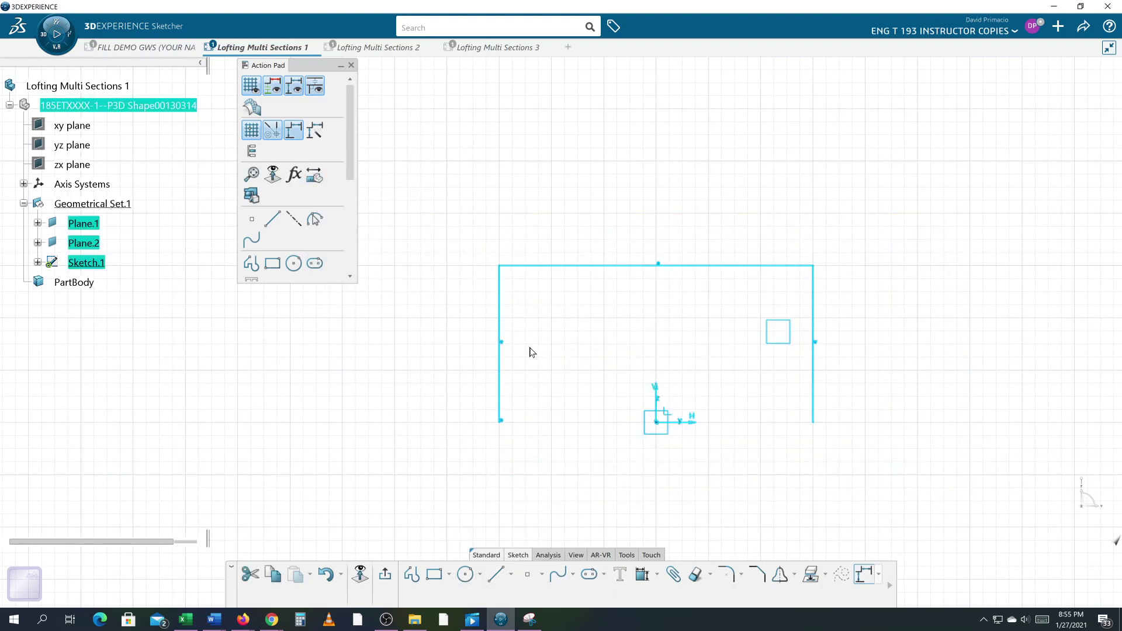
click(657, 575)
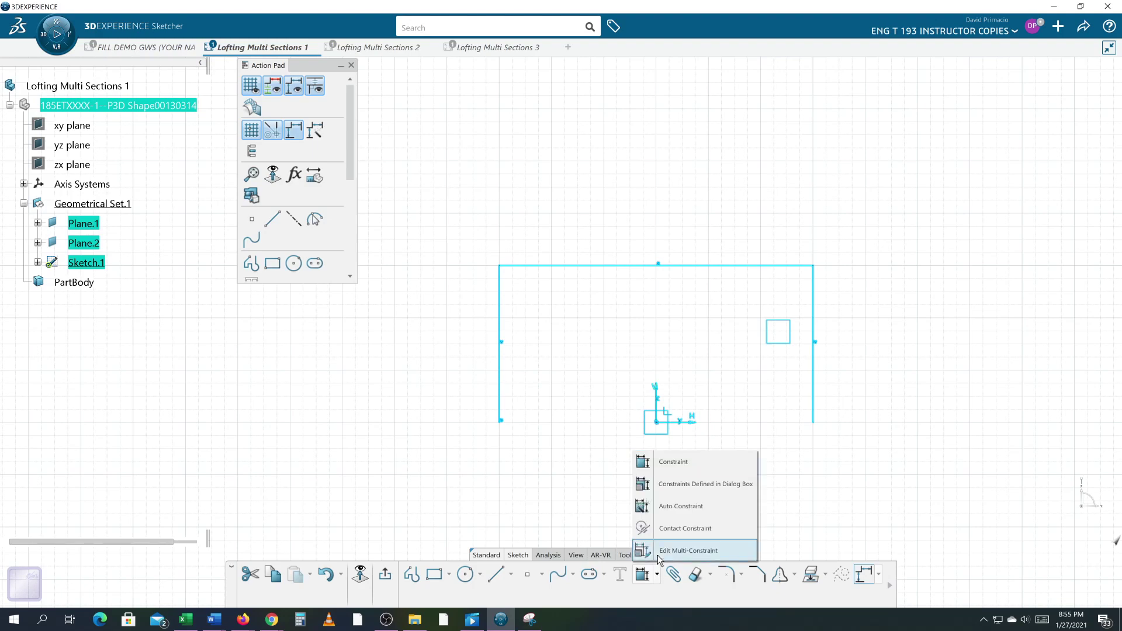
click(667, 505)
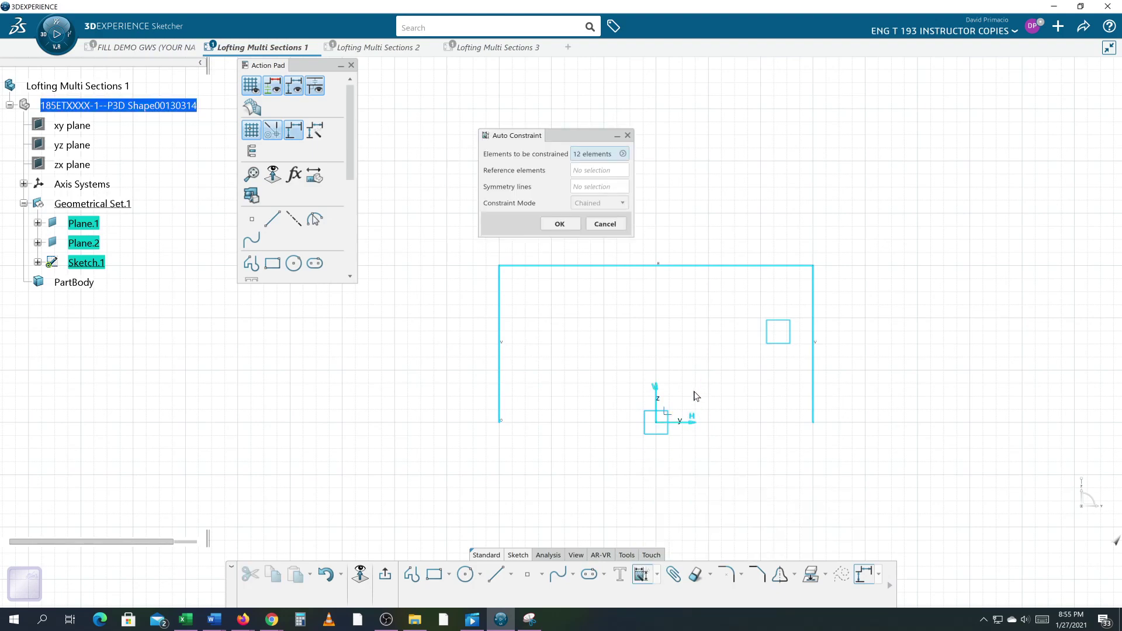
click(580, 171)
click(692, 420)
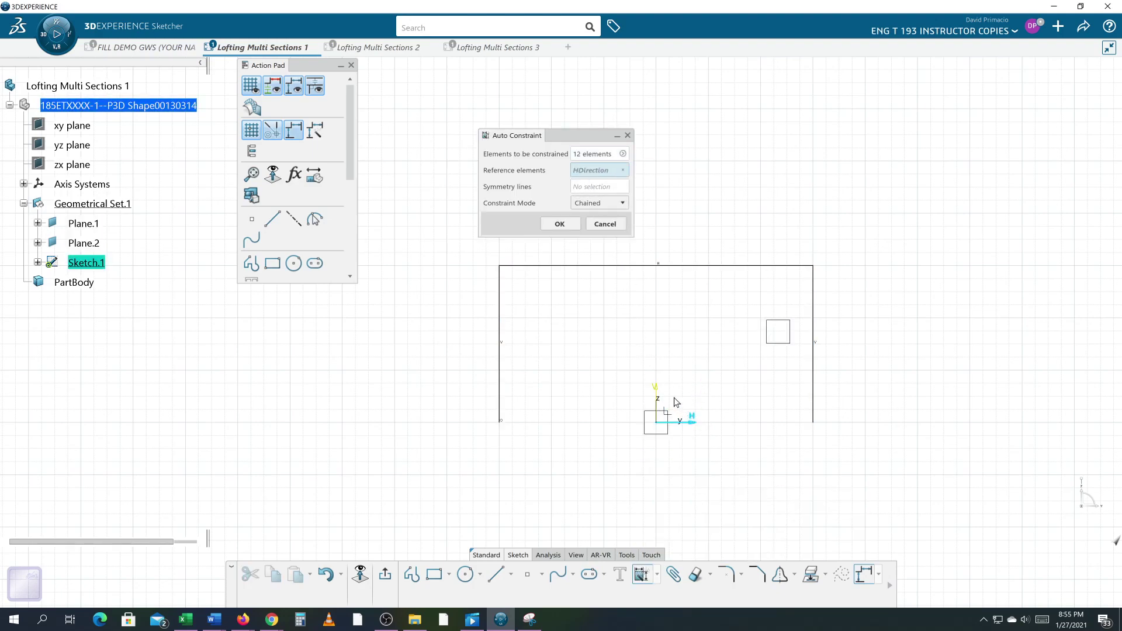
click(655, 388)
click(556, 224)
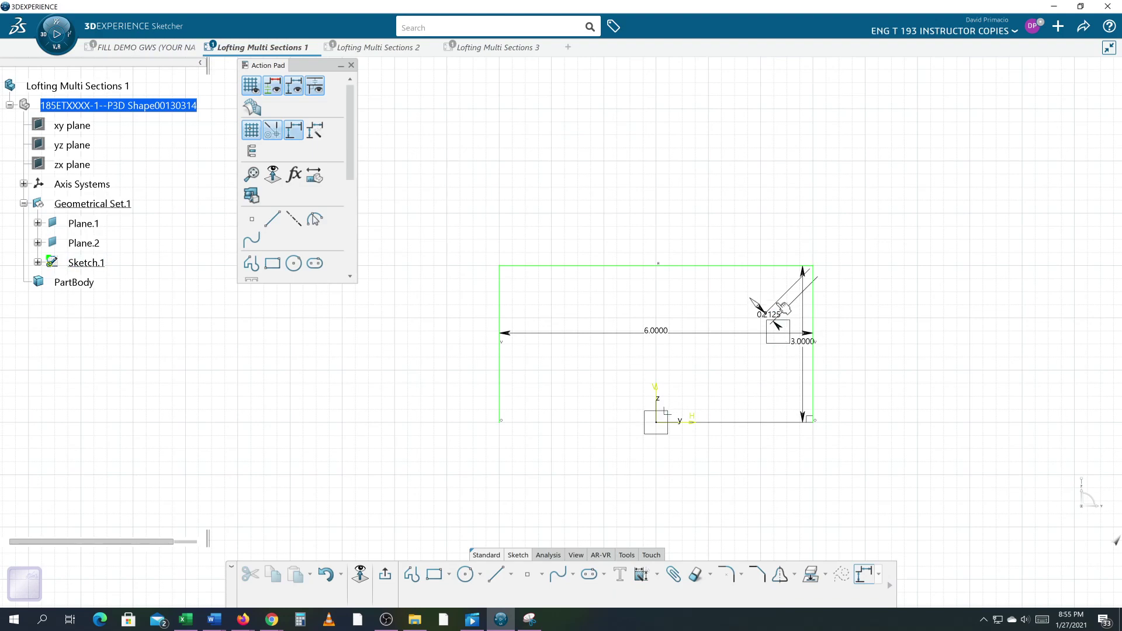
Delete the unwanted diagonal 0.2125 in dimension near the profile's upper-right corner
mouse_move(784, 308)
middle_down()
mouse_move(793, 268)
mouse_move(791, 321)
mouse_move(734, 328)
mouse_move(719, 310)
mouse_move(742, 341)
middle_up()
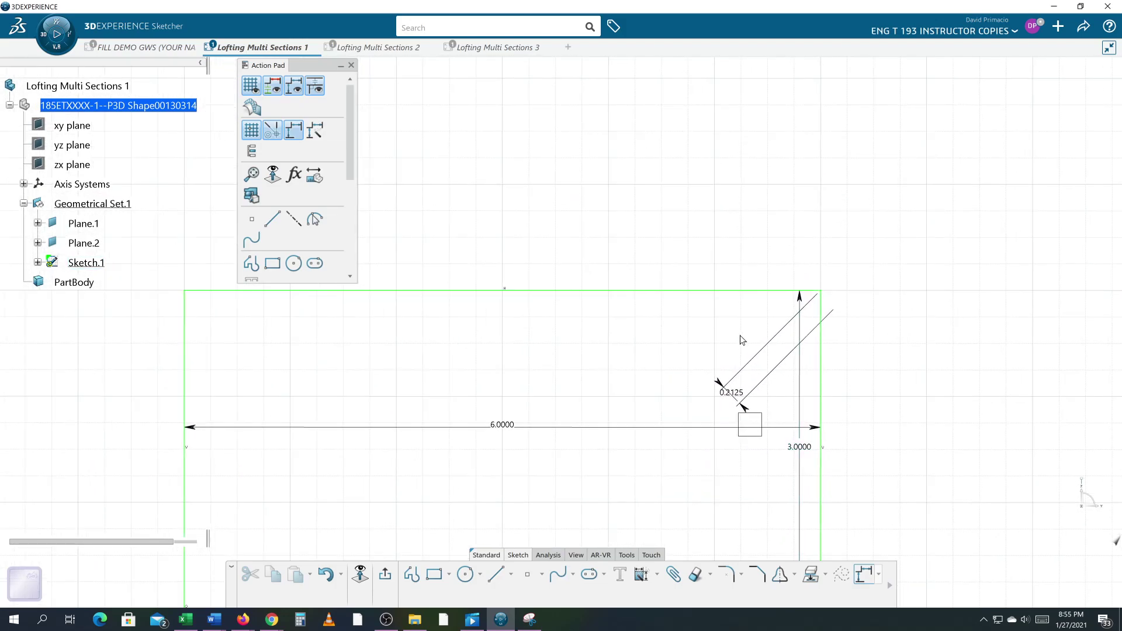
double_click(723, 392)
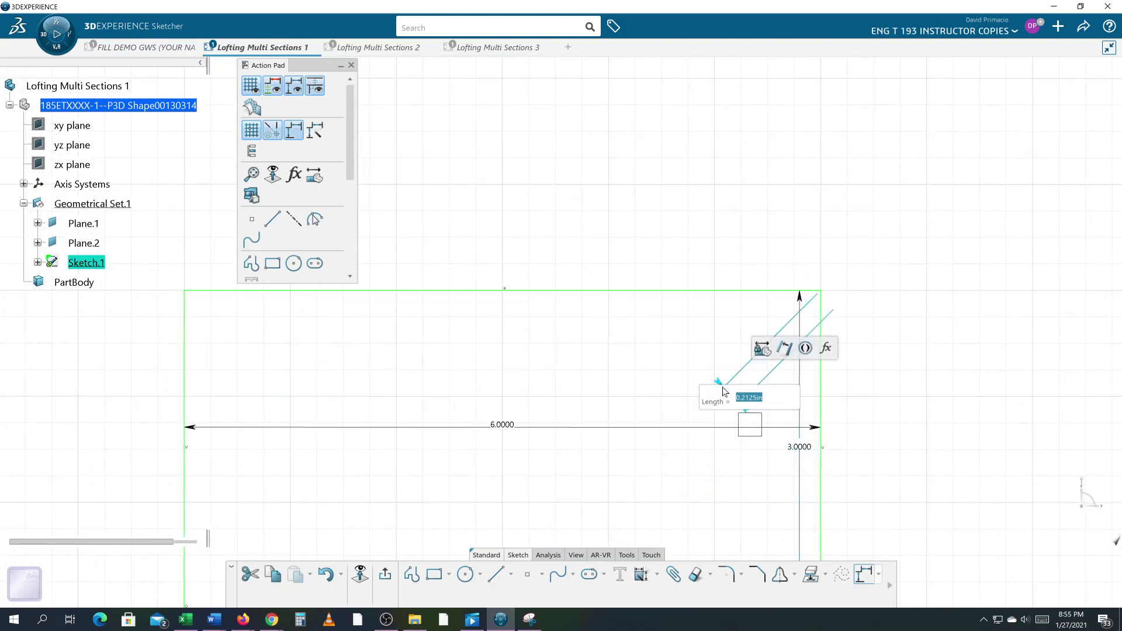
click(665, 394)
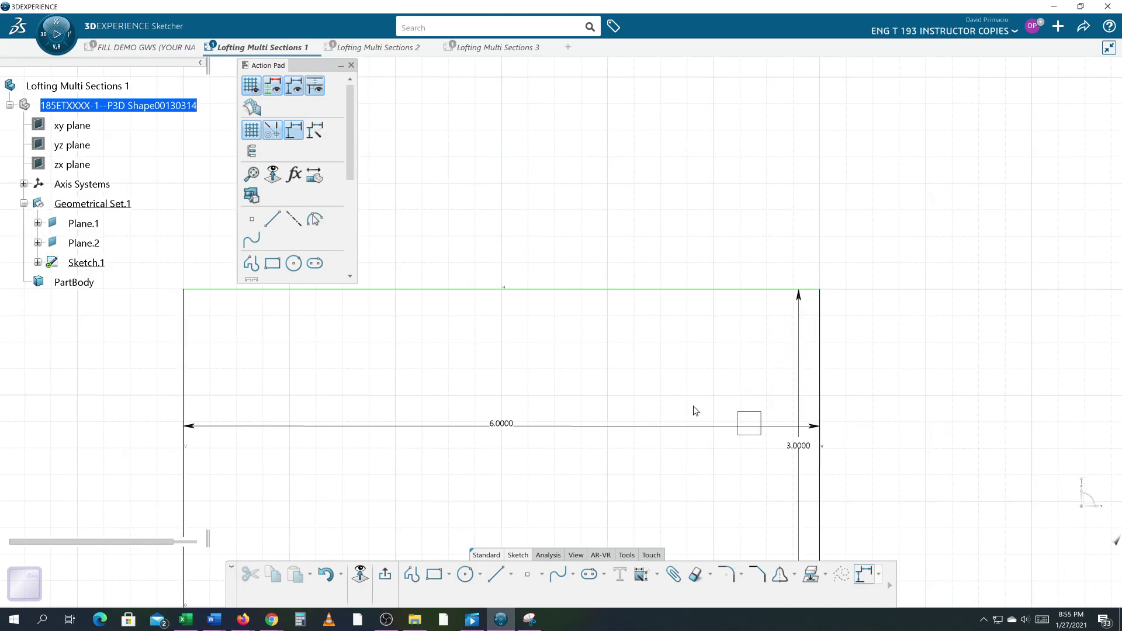
Reposition the height dimension to the right of the profile and the overall width dimension above it
scroll(707, 359, down, 3)
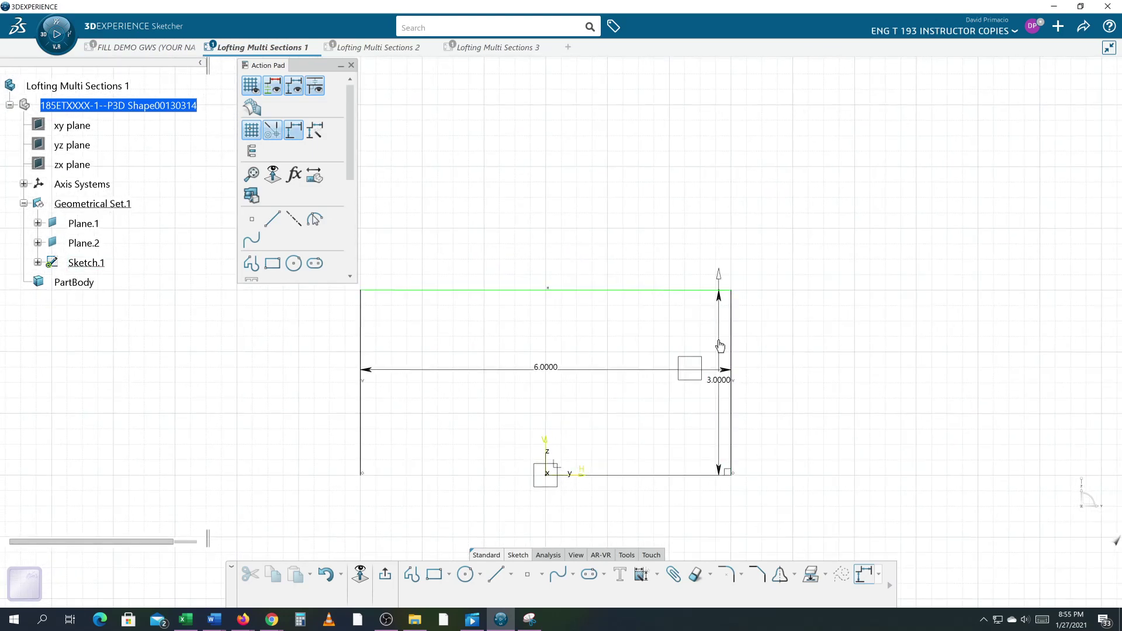
drag(721, 346, 828, 345)
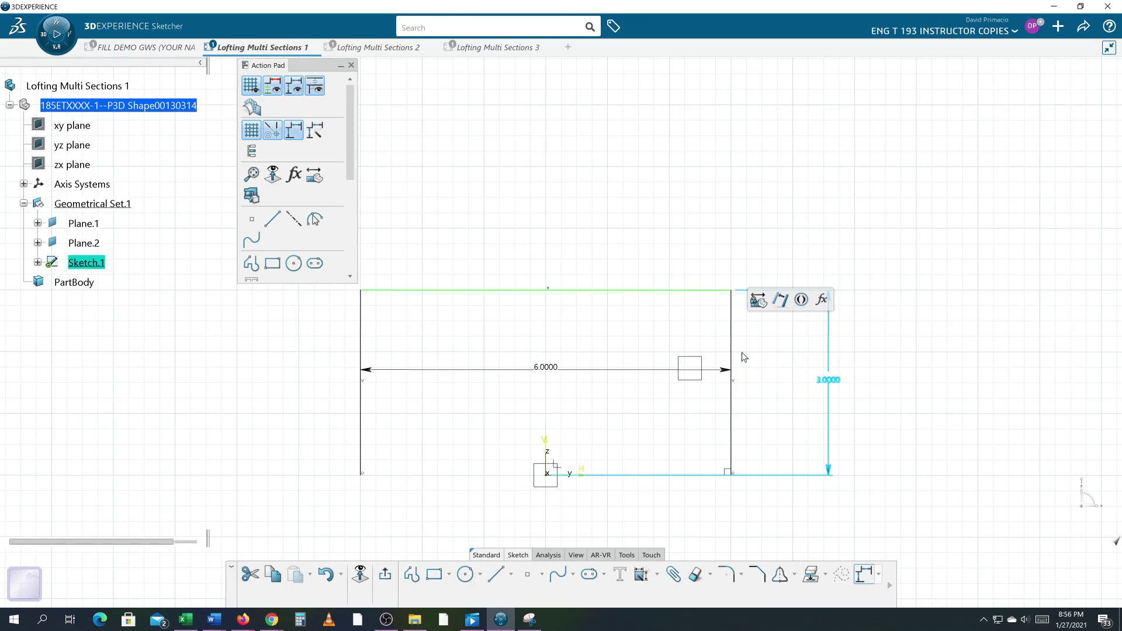
click(602, 374)
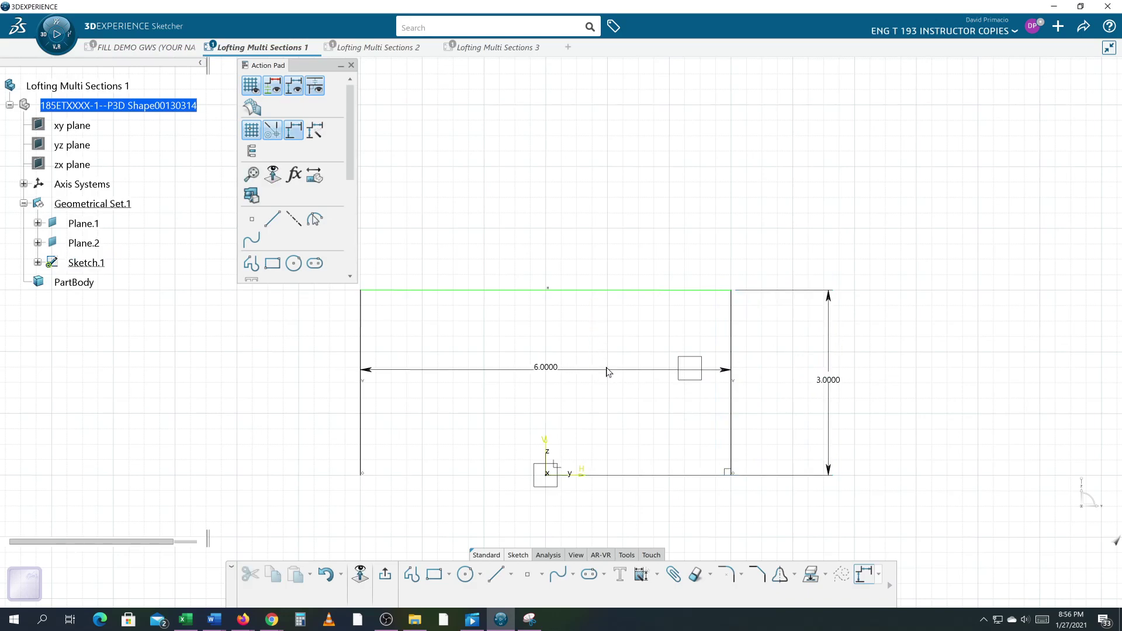
drag(606, 370, 603, 249)
click(591, 391)
mouse_move(591, 391)
middle_down()
mouse_move(656, 392)
mouse_move(671, 370)
middle_up()
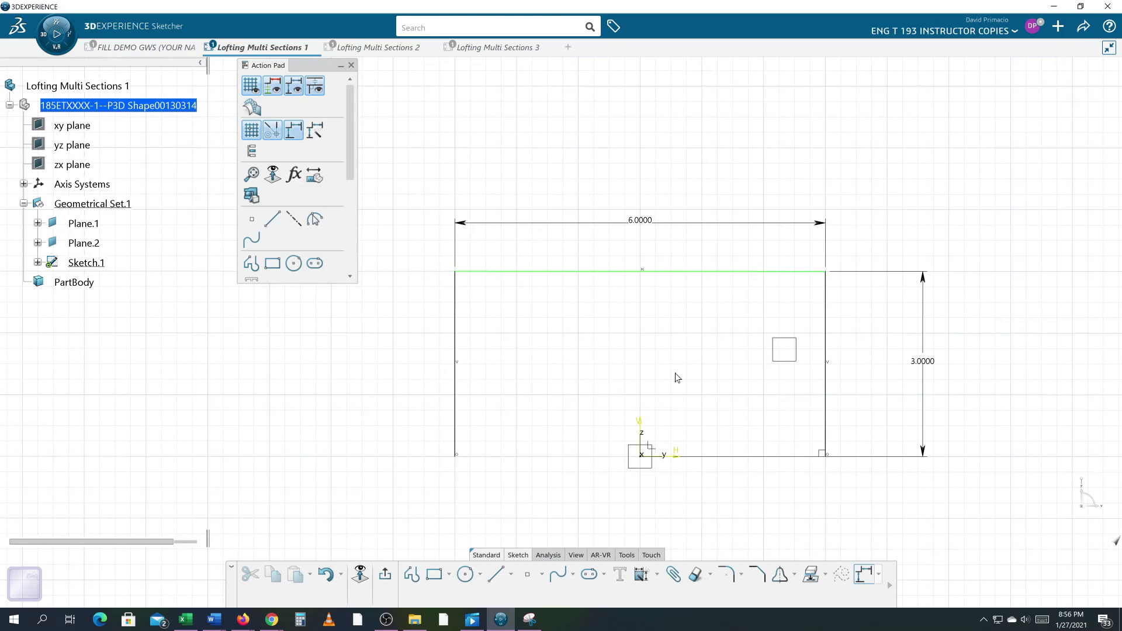
Dimension the distance from the vertical axis to the profile's left edge, place it above the profile, and exit the sketch
click(642, 575)
click(658, 575)
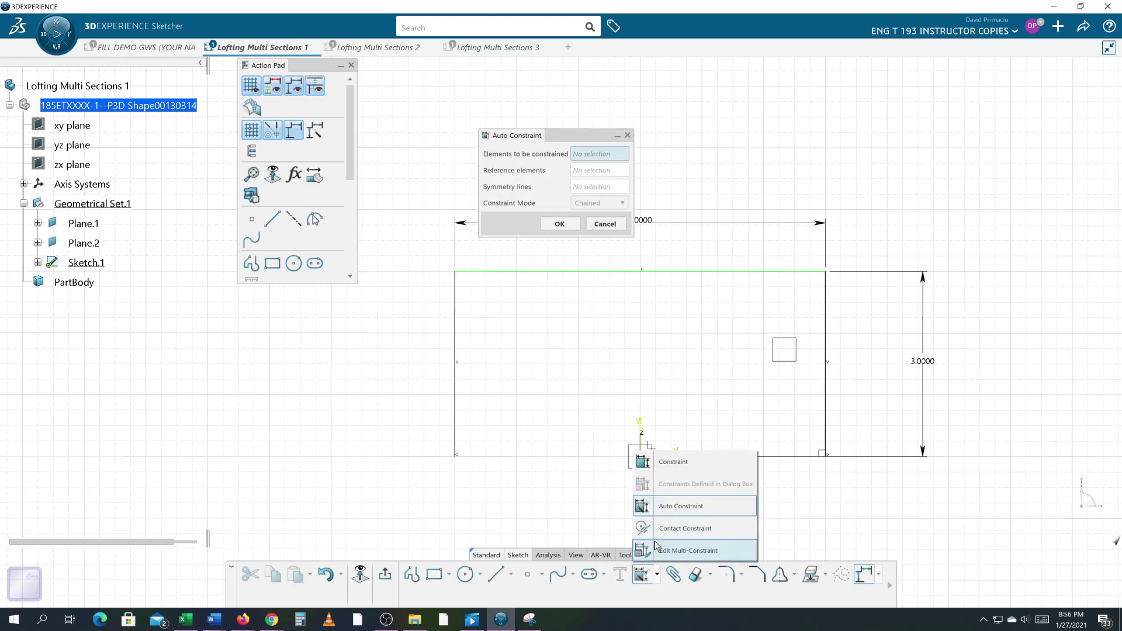
click(643, 463)
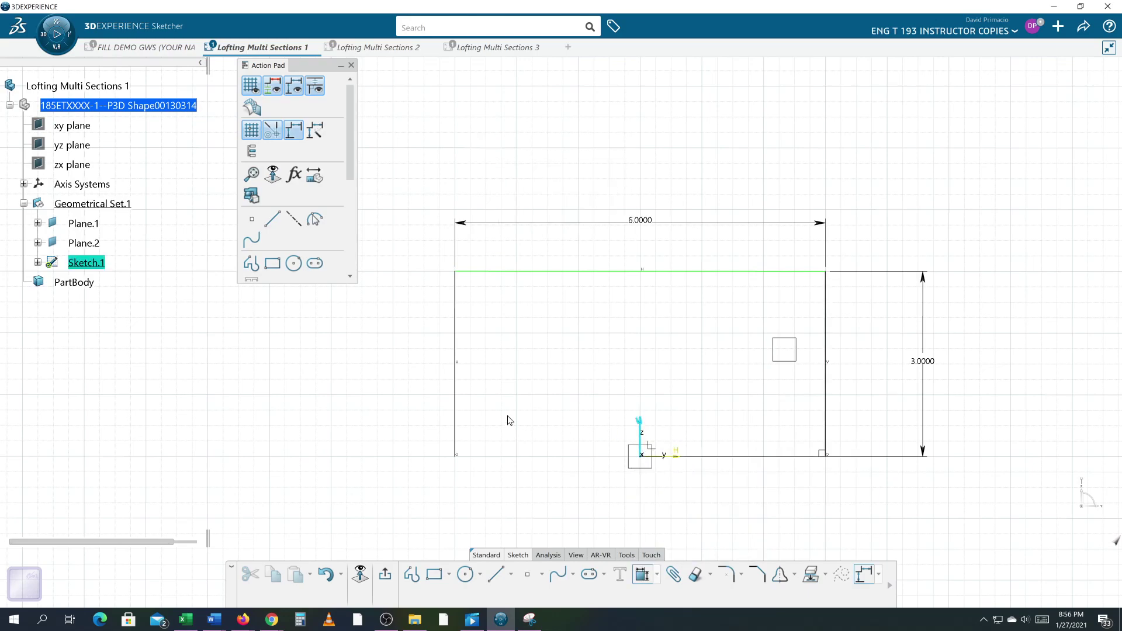
click(454, 408)
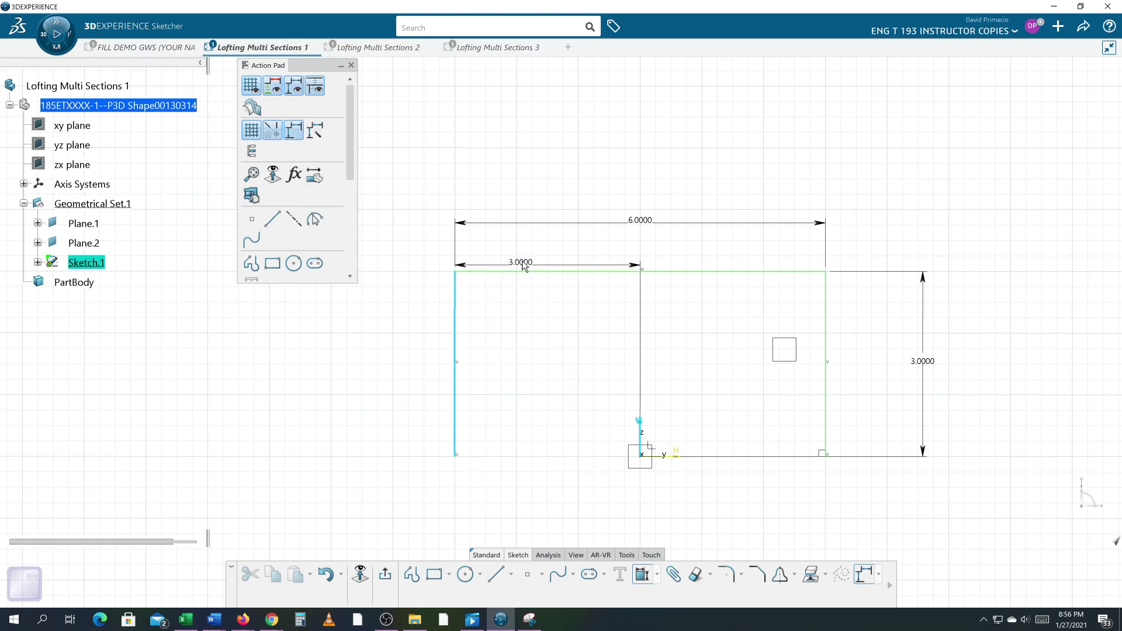
click(537, 245)
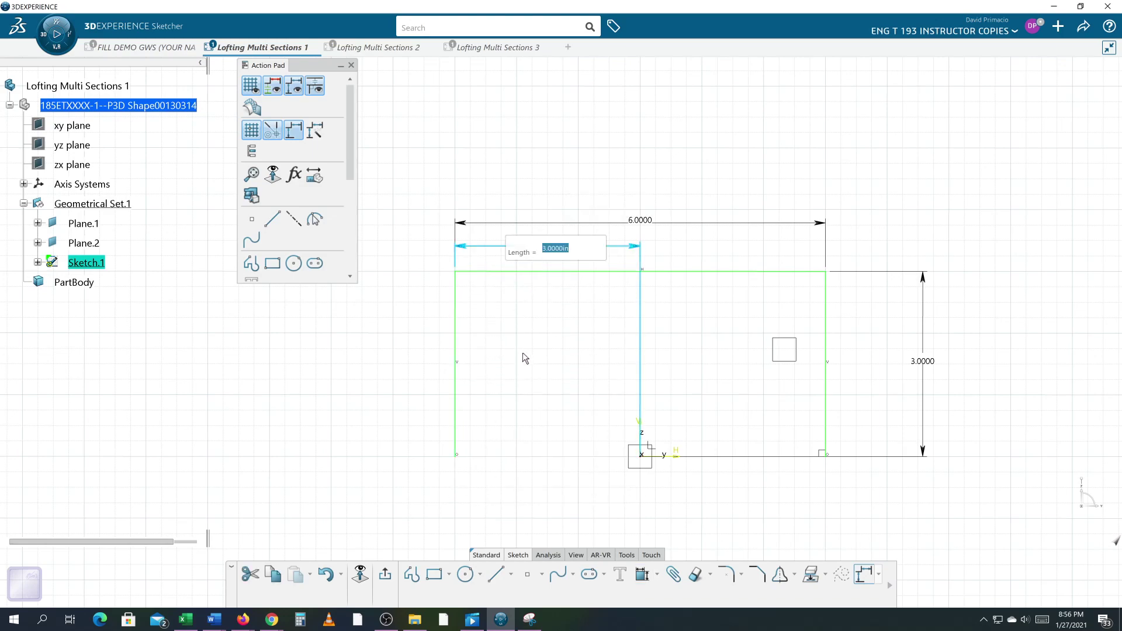
click(540, 413)
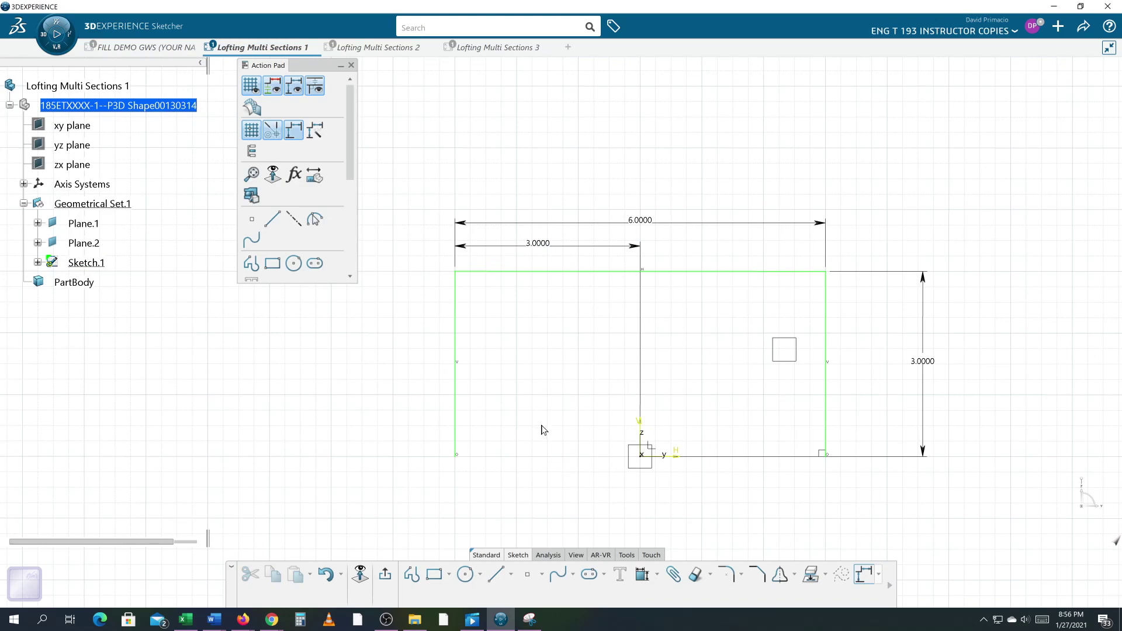
middle_drag(542, 455, 535, 447)
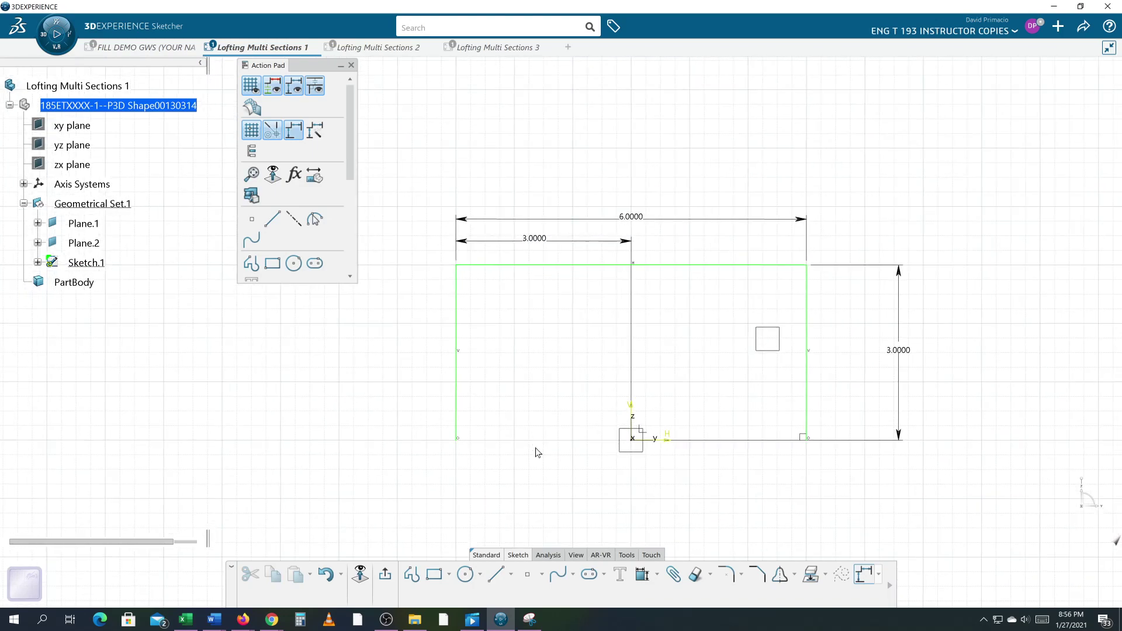
click(386, 577)
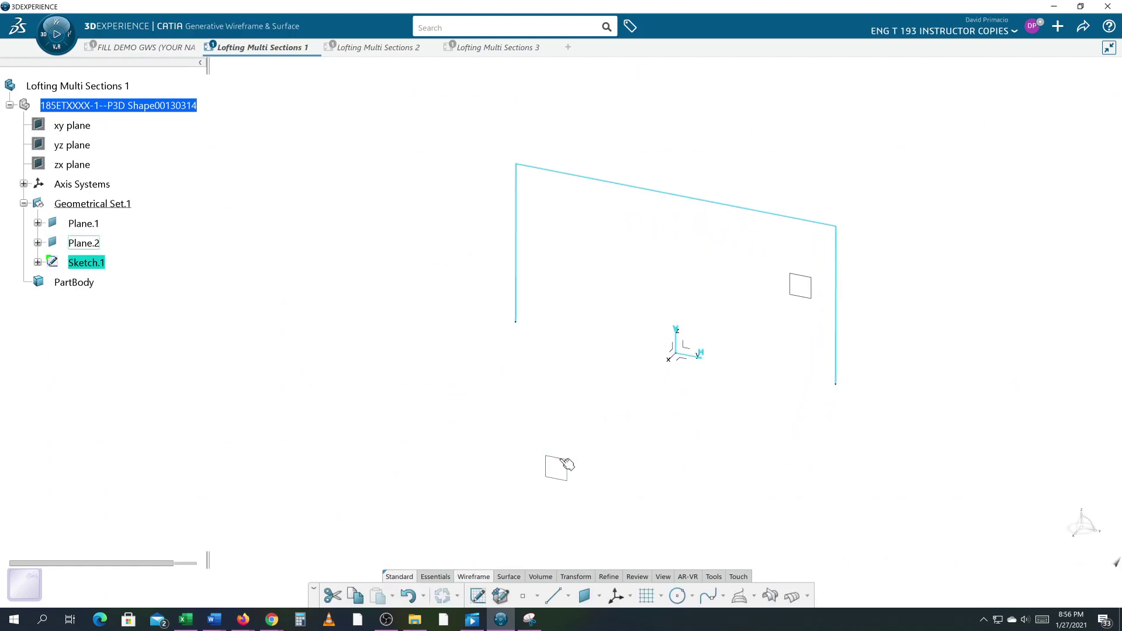
On Plane.2, sketch a rectangle 3 in wide and 1.75 in high, centred on the origin along the horizontal axis, and delete its lower edge
click(565, 463)
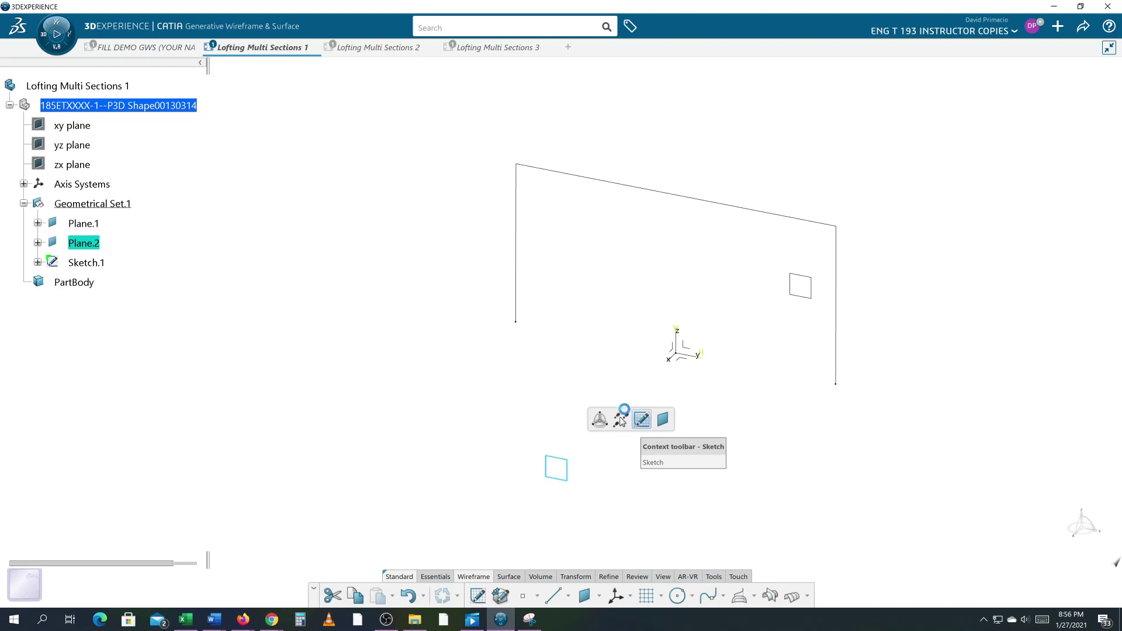
click(639, 418)
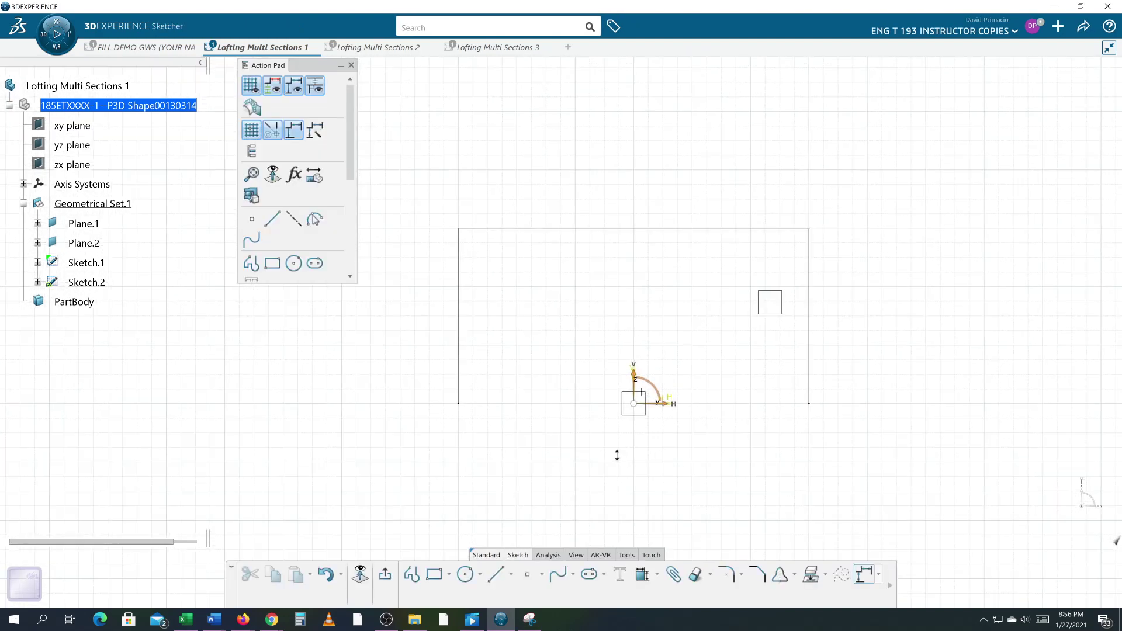
click(434, 575)
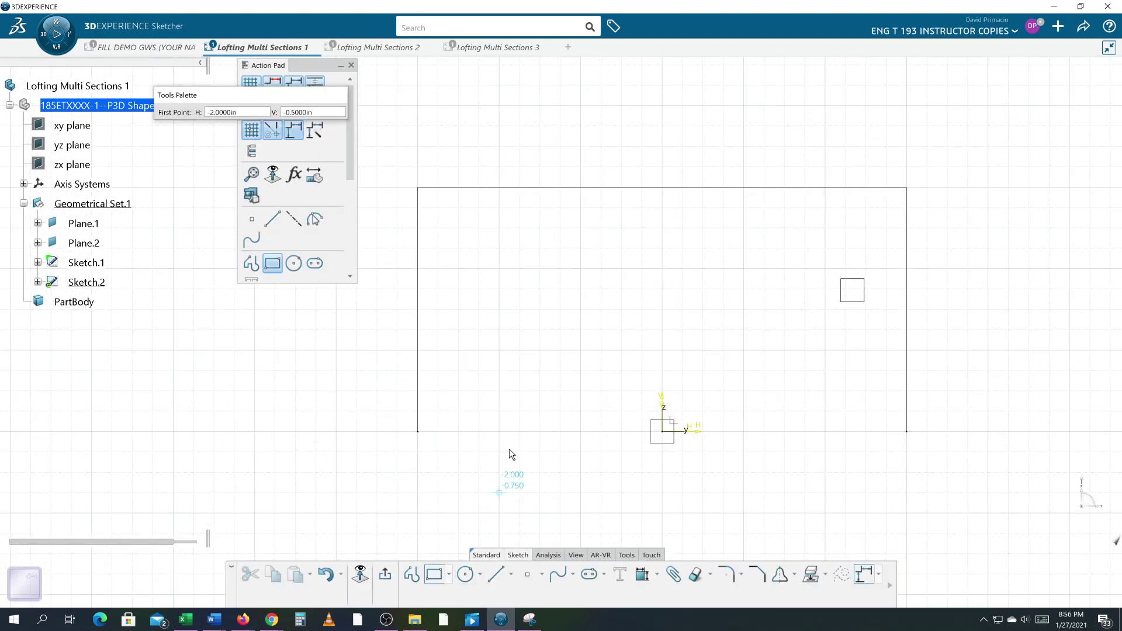
click(538, 433)
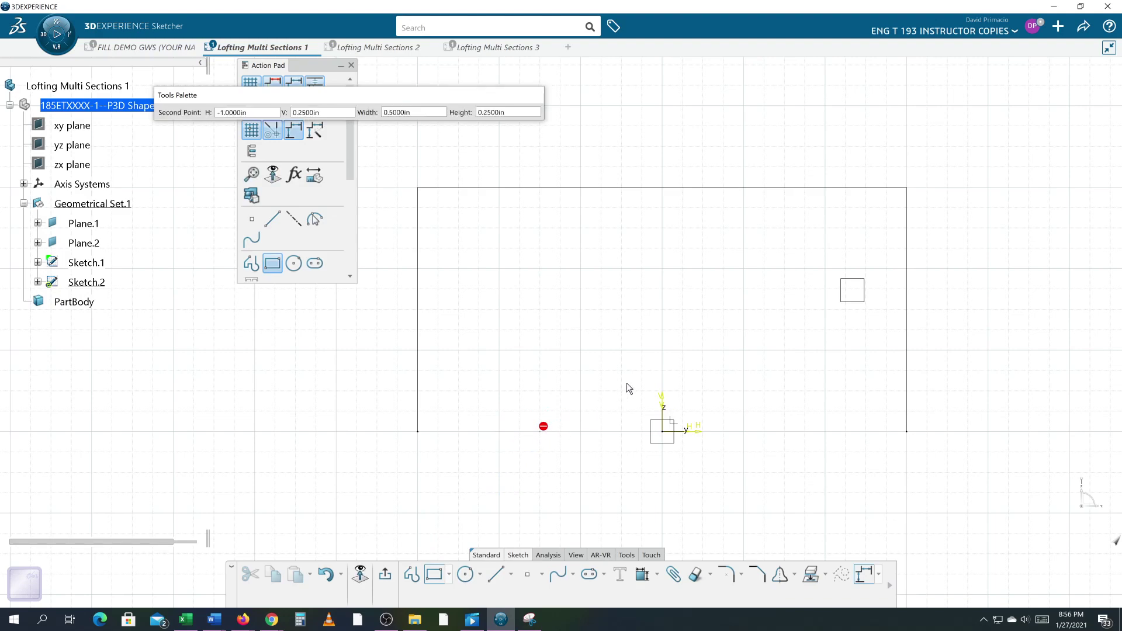
click(793, 297)
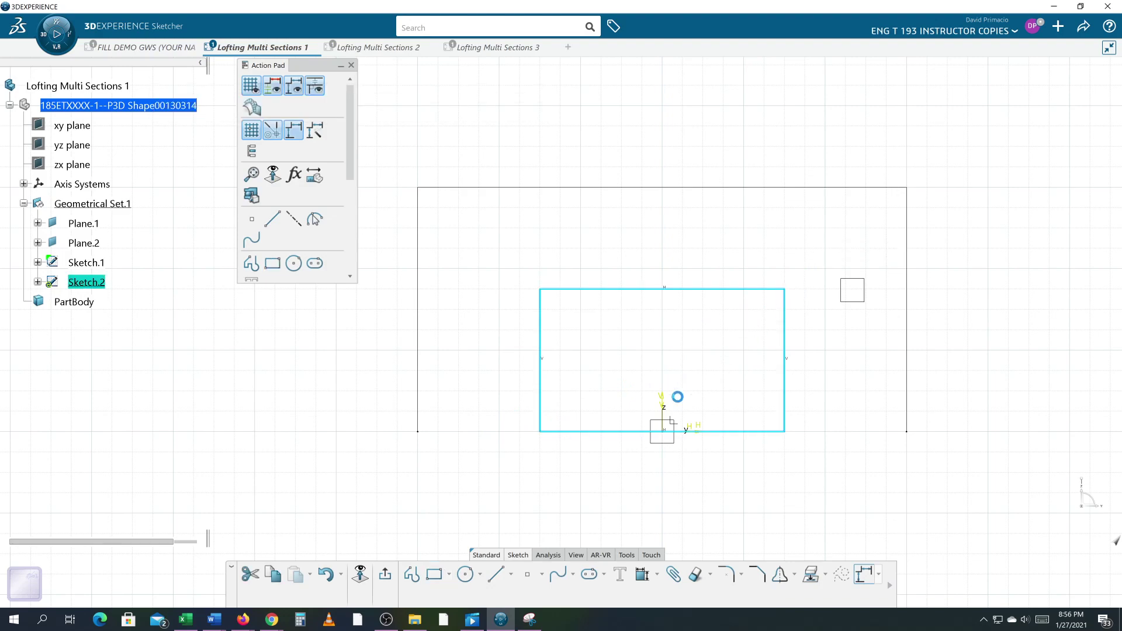
click(736, 477)
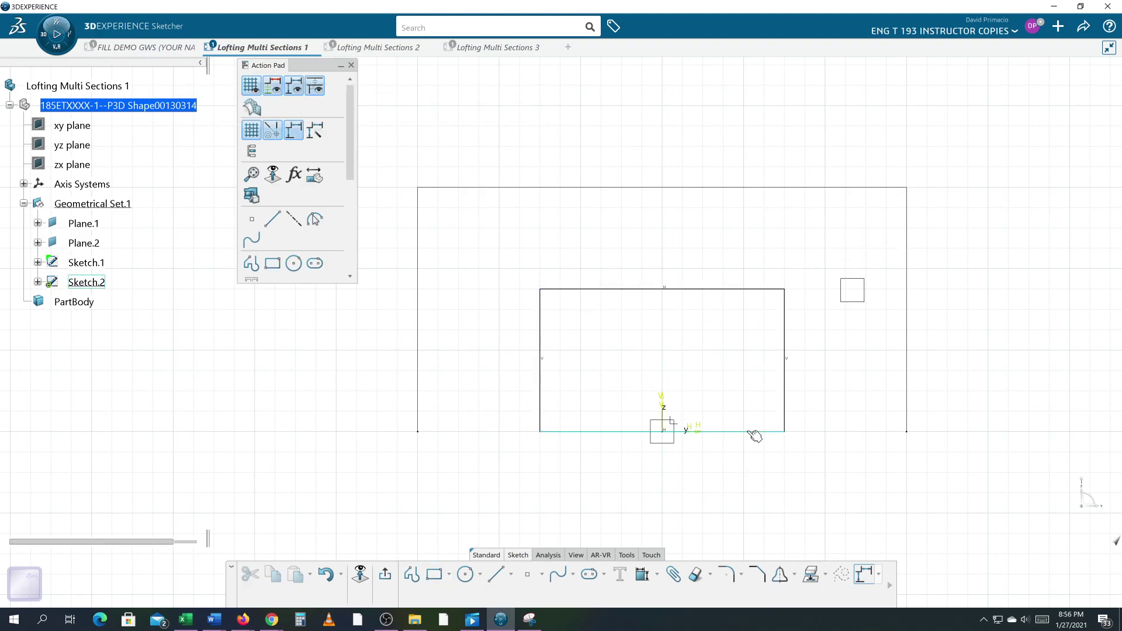
click(752, 433)
key(Delete)
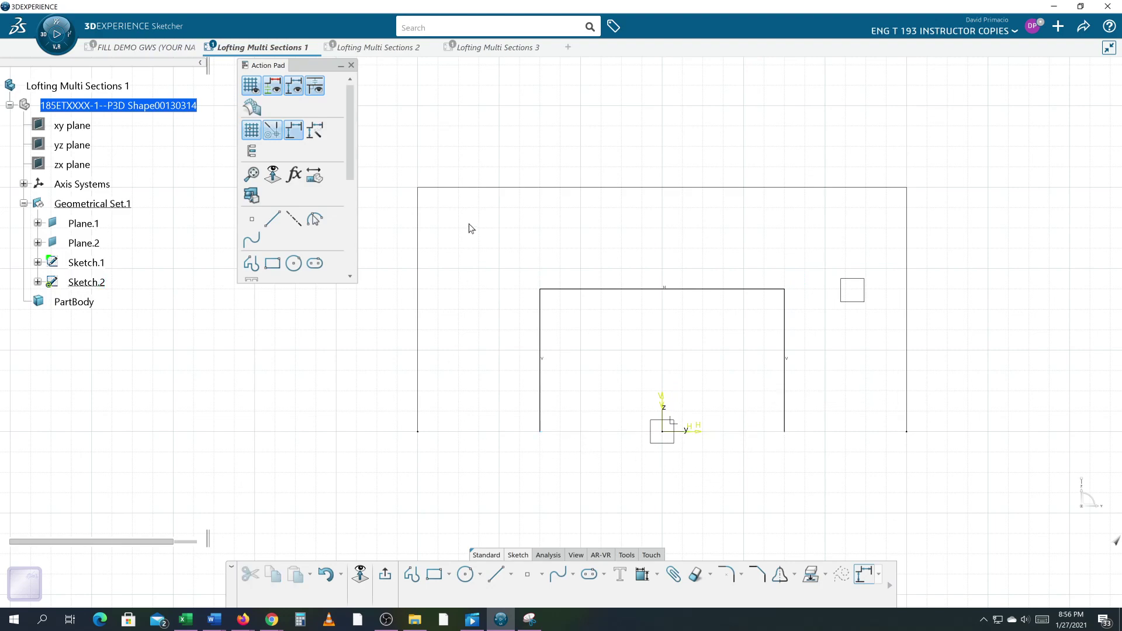
drag(428, 141, 842, 524)
key(Escape)
click(644, 574)
mouse_move(424, 124)
mouse_down()
mouse_move(783, 482)
mouse_move(844, 519)
mouse_up()
Apply Auto Constraint to the Sketch.2 profile in Stacked mode with the horizontal and vertical axes as references, and exit the sketch
click(656, 575)
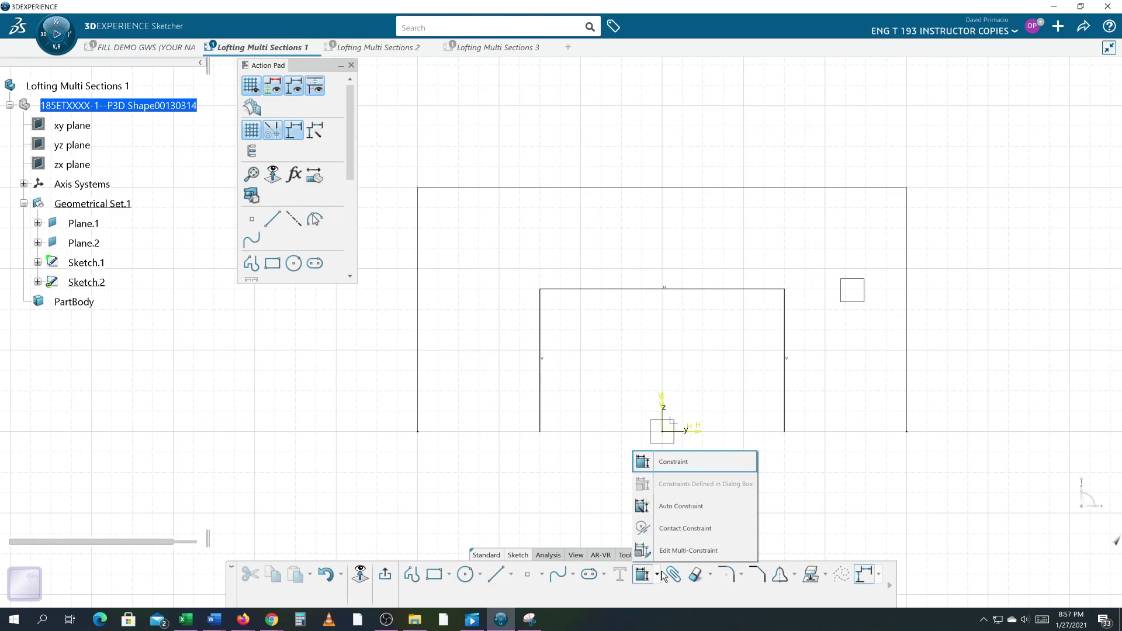
click(663, 506)
mouse_move(408, 114)
mouse_down()
mouse_move(819, 544)
mouse_move(946, 570)
mouse_up()
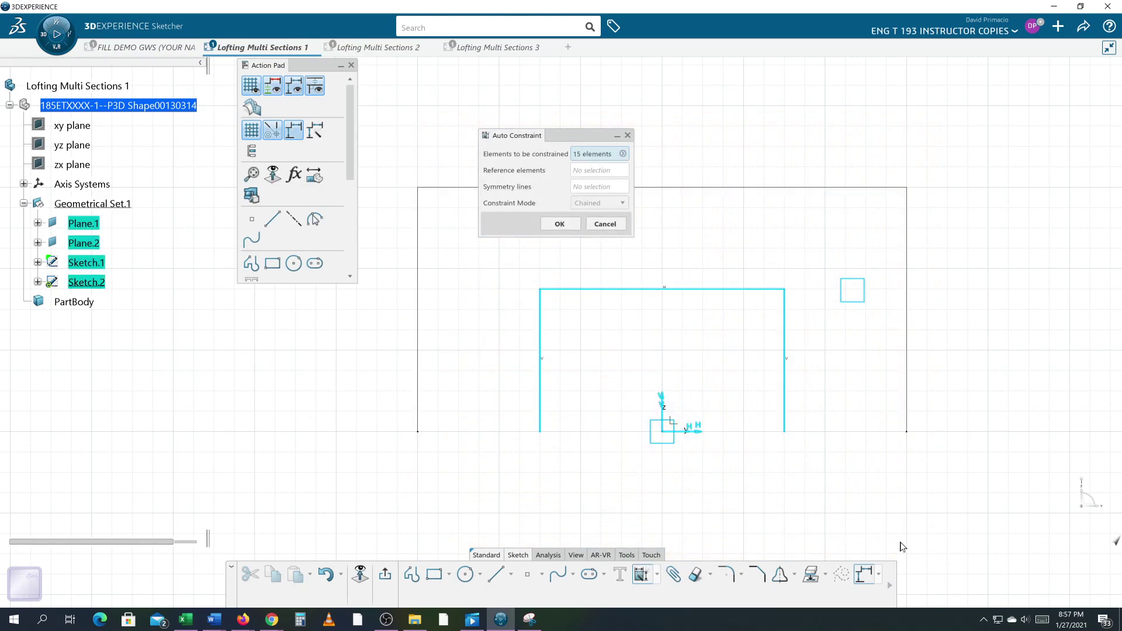
click(599, 174)
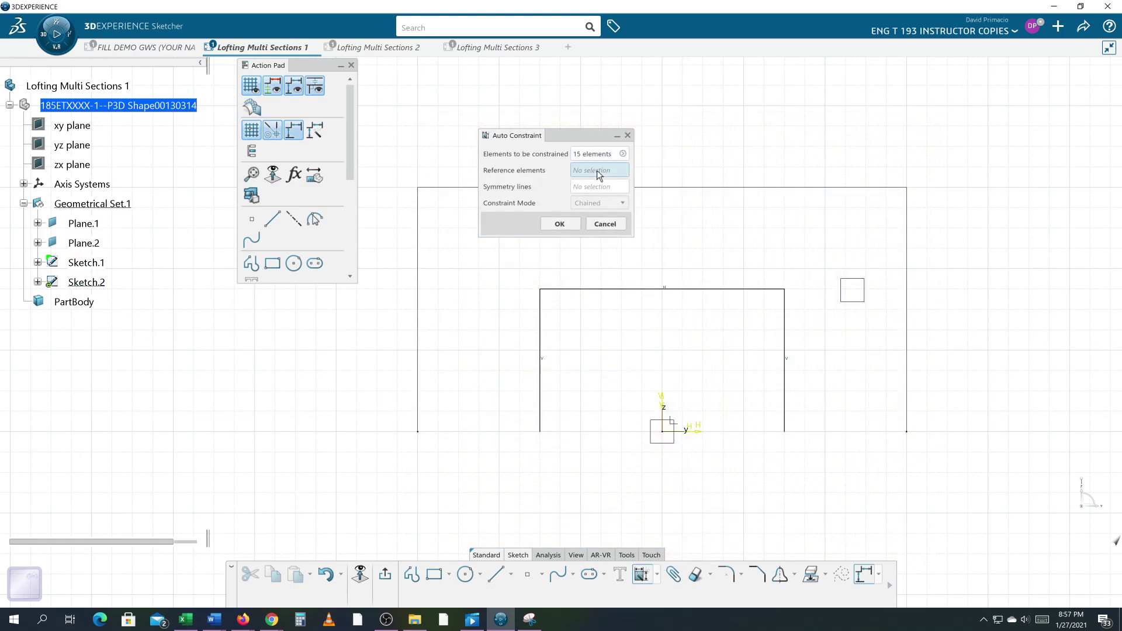
click(698, 430)
click(663, 396)
click(601, 203)
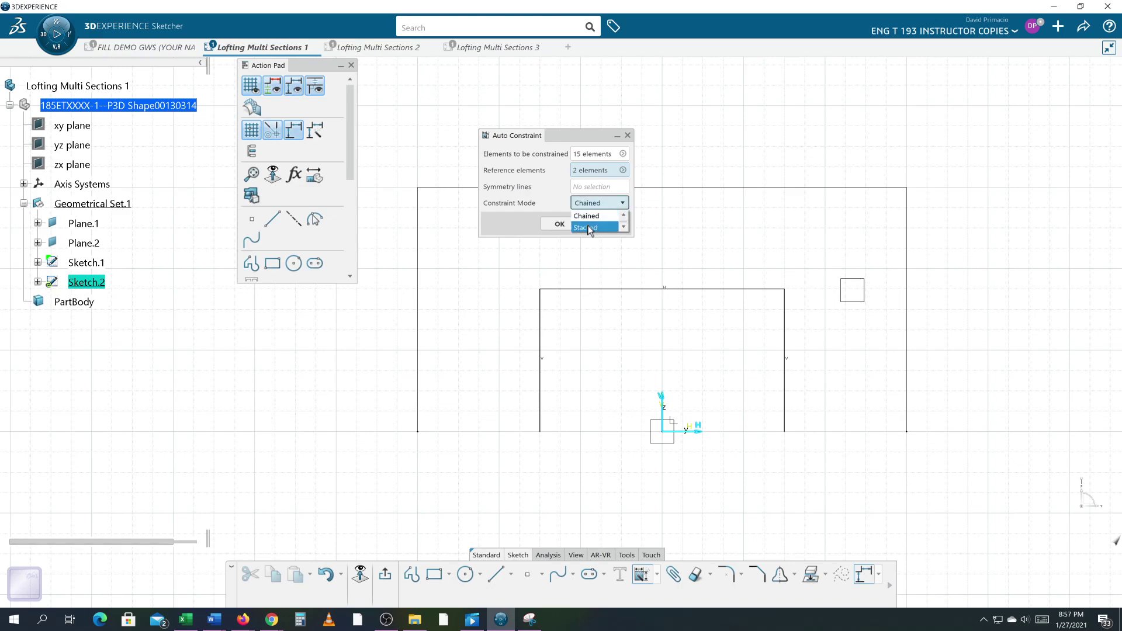
click(584, 223)
click(573, 224)
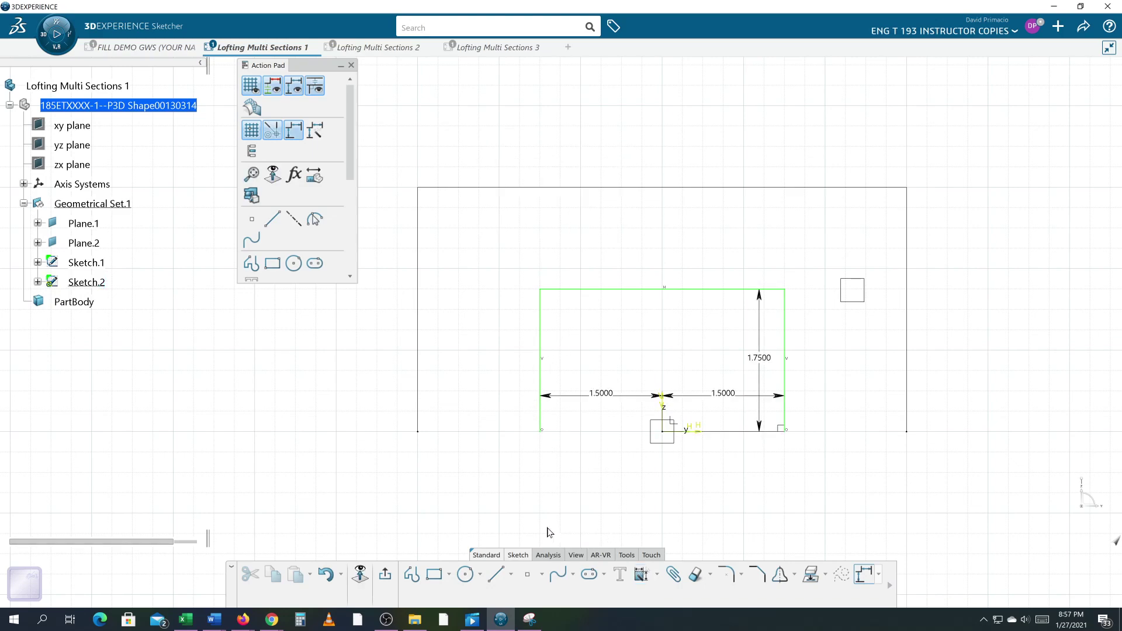
click(386, 578)
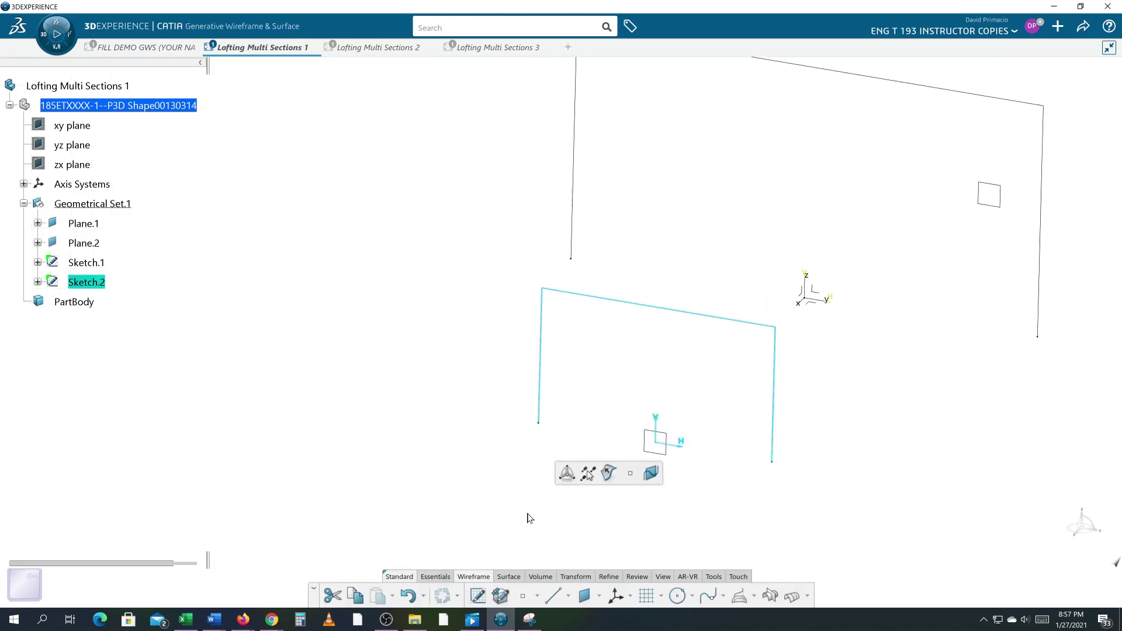
Create a multi-sections surface with Sketch.1 as the first section and Sketch.2 as the second, keeping the default settings
click(771, 476)
mouse_move(771, 476)
middle_down()
mouse_move(735, 446)
mouse_move(701, 451)
mouse_move(754, 466)
mouse_move(732, 489)
mouse_move(713, 479)
middle_up()
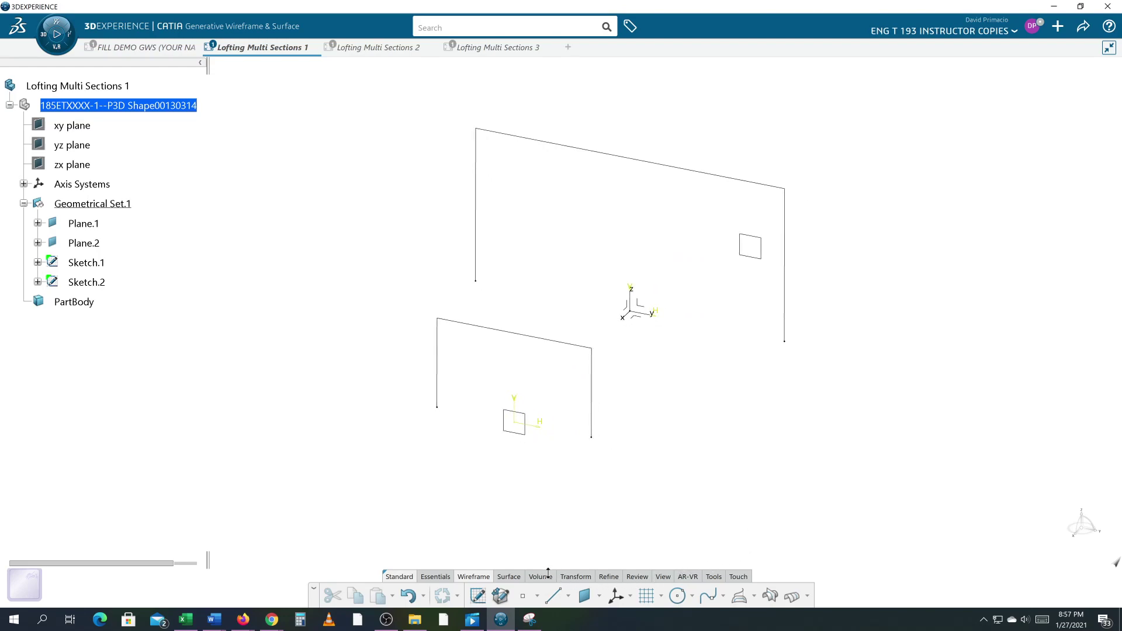
click(509, 577)
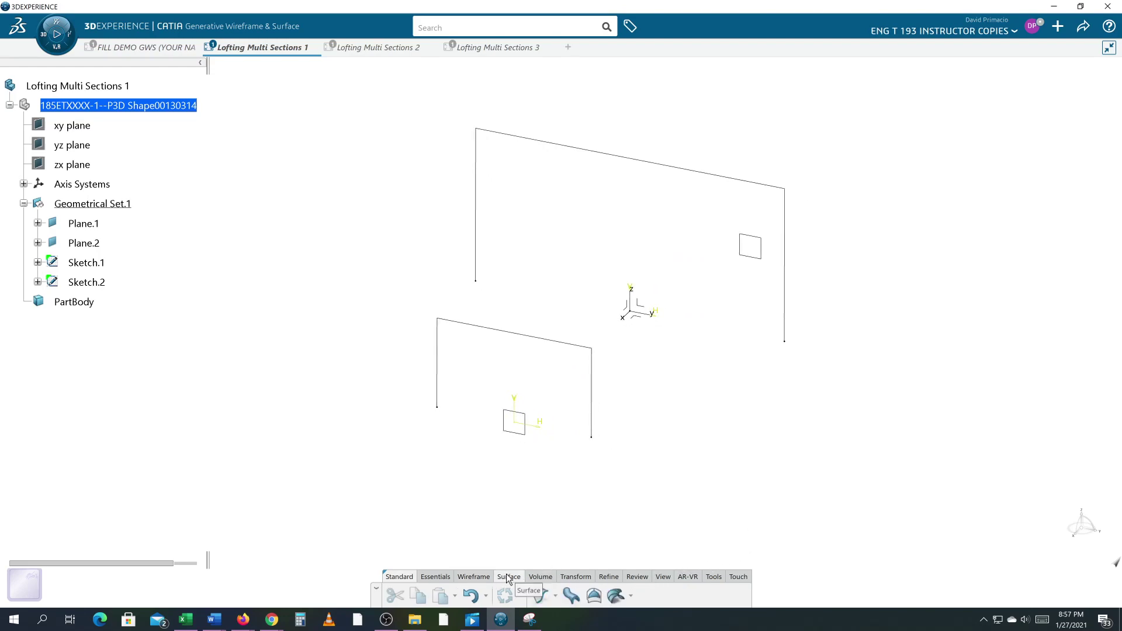
click(614, 597)
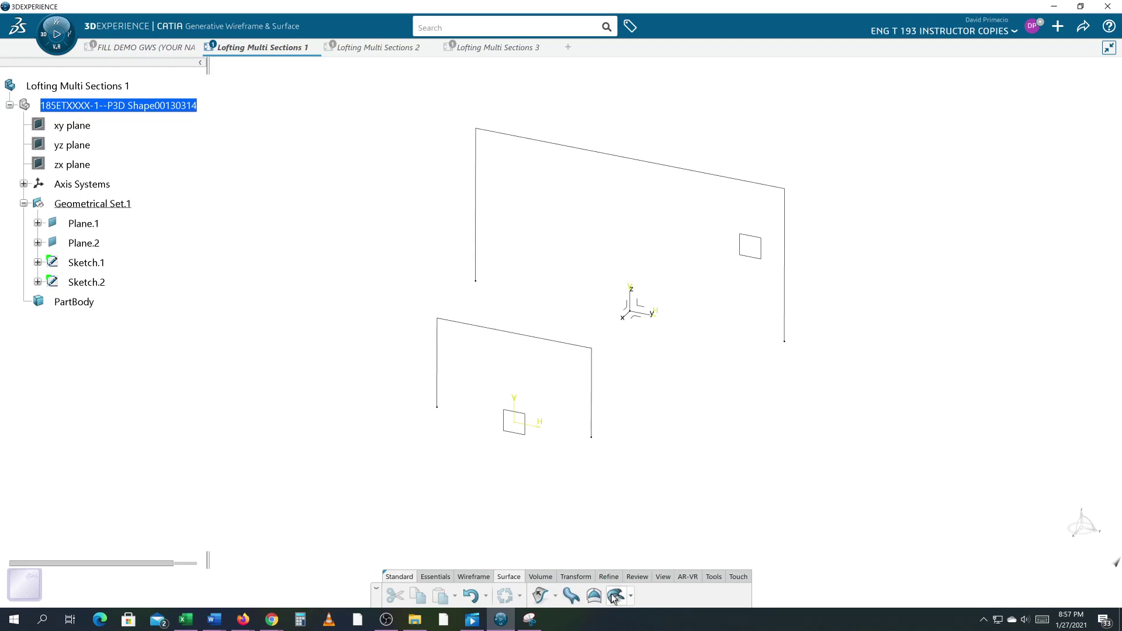
click(687, 170)
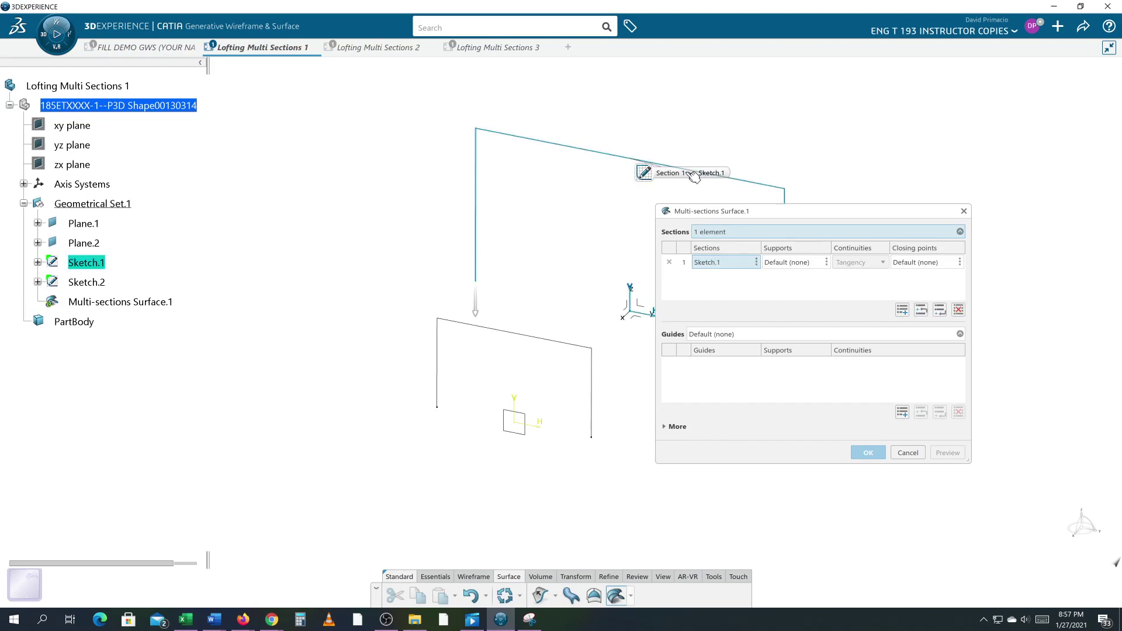
click(509, 332)
mouse_move(457, 386)
middle_down()
mouse_move(395, 384)
mouse_move(426, 407)
middle_up()
drag(795, 221, 905, 160)
click(975, 392)
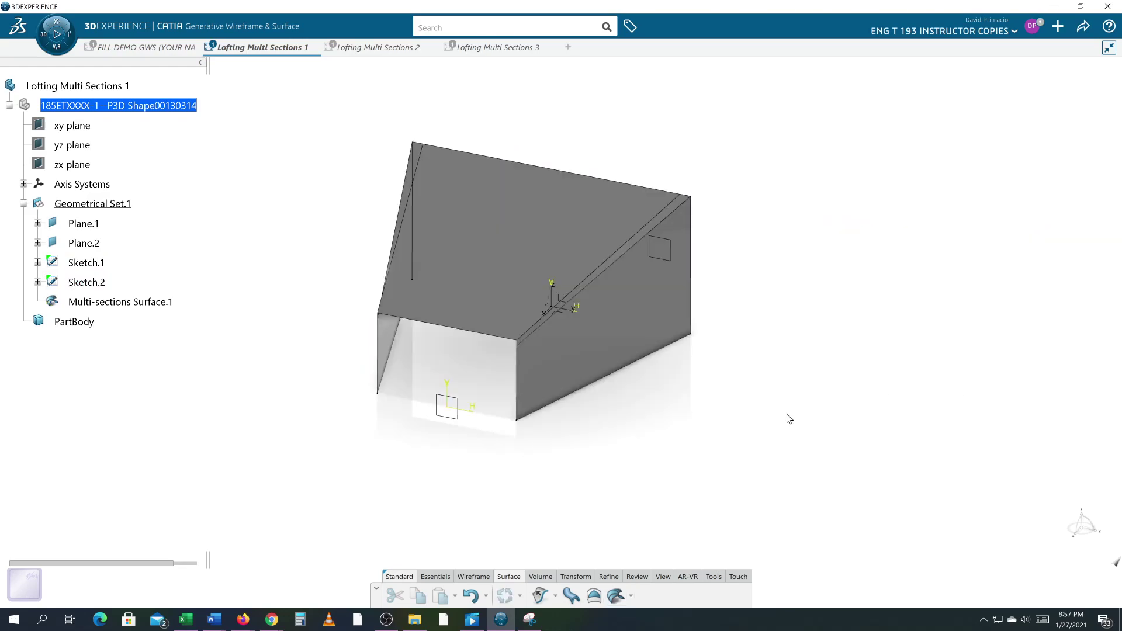
Examine the lofted surface's upper corner edges from both sides and return to the isometric view
scroll(824, 424, up, 5)
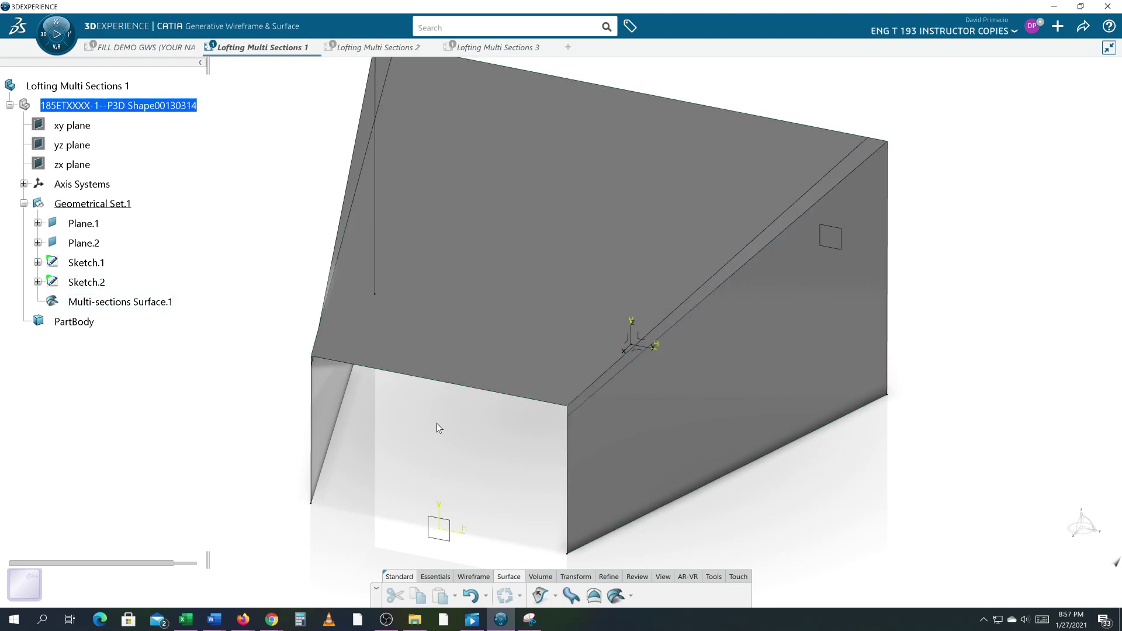
middle_drag(456, 422, 658, 369)
scroll(514, 398, down, 2)
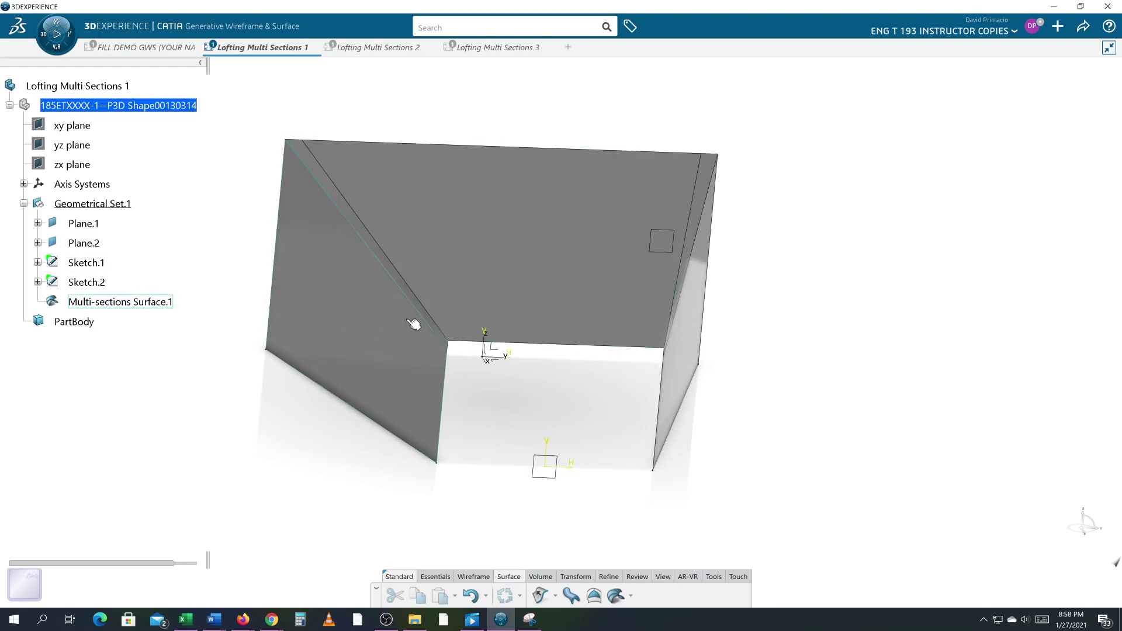
middle_drag(719, 429, 889, 381)
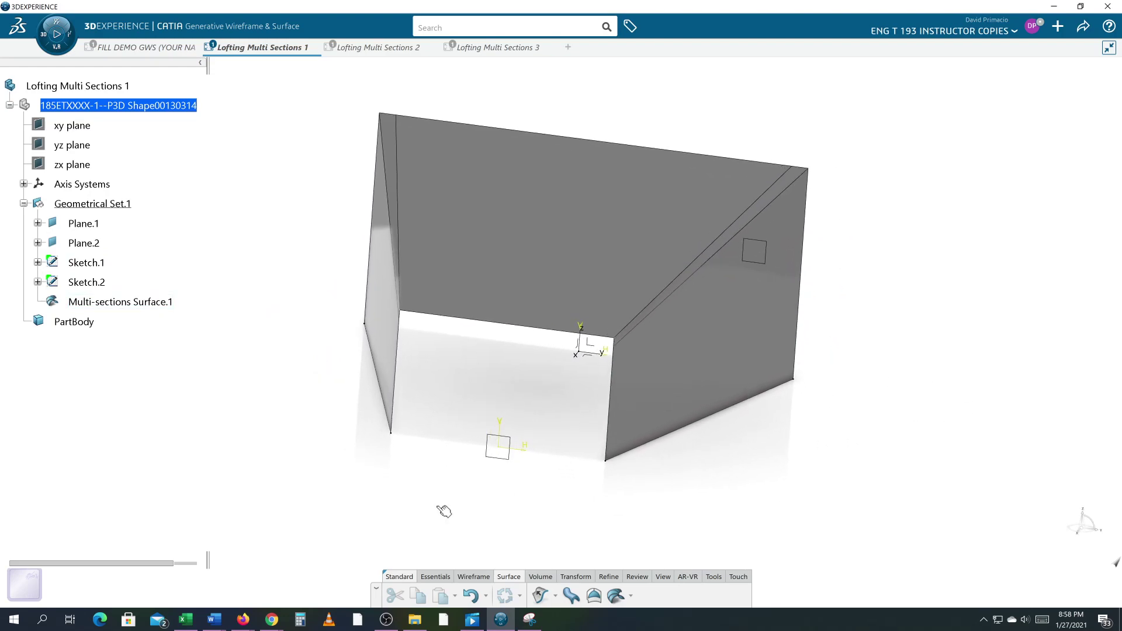
middle_drag(563, 478, 459, 465)
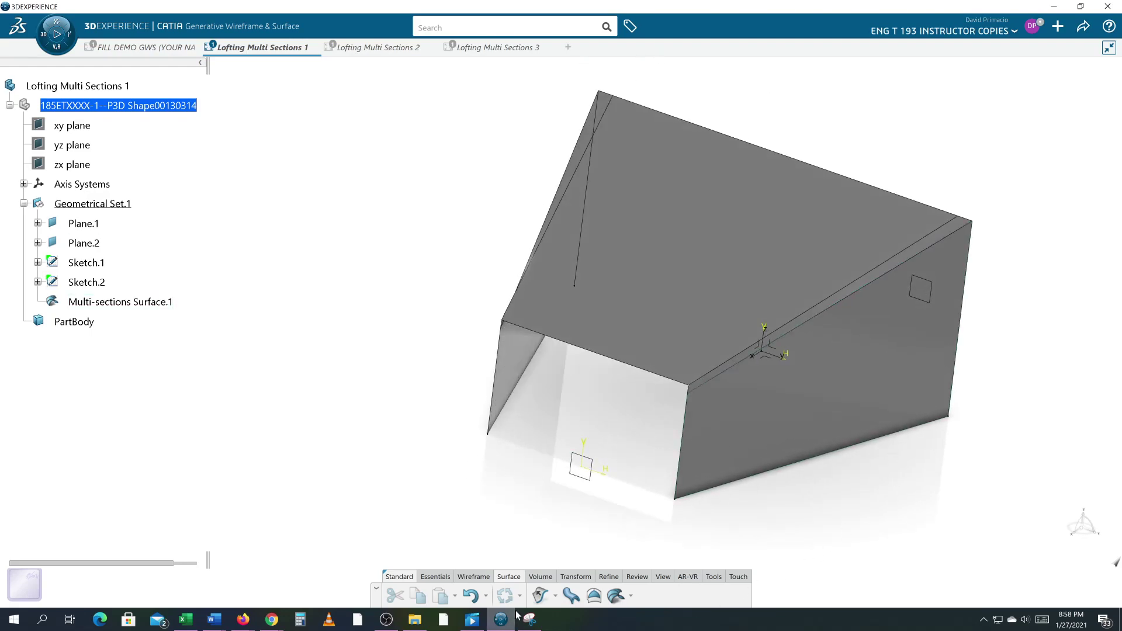
click(662, 578)
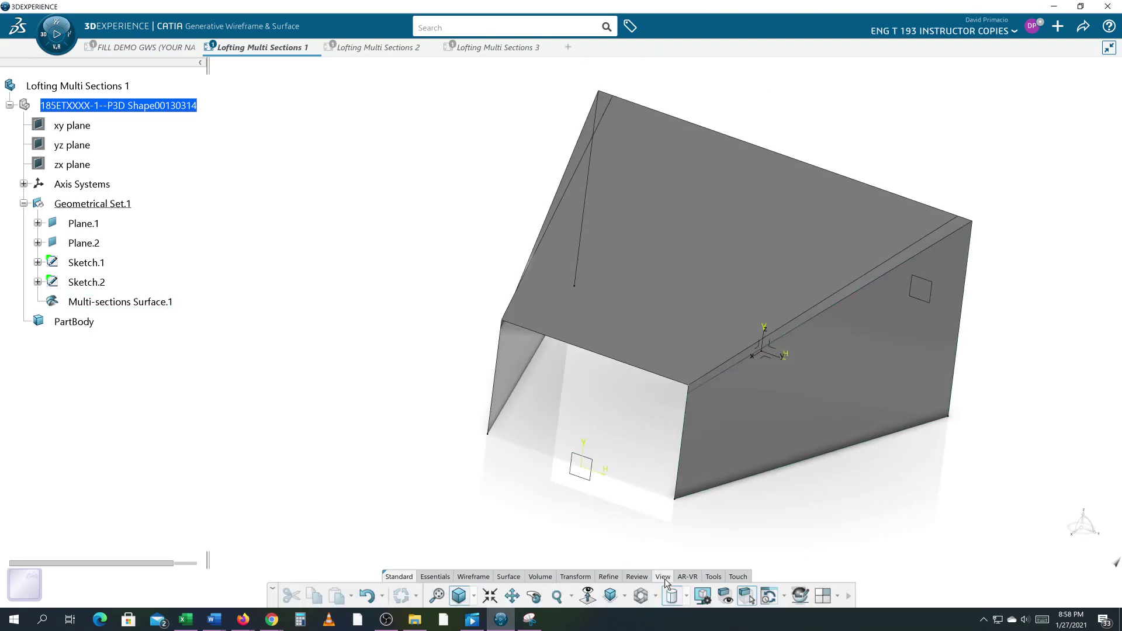
click(611, 595)
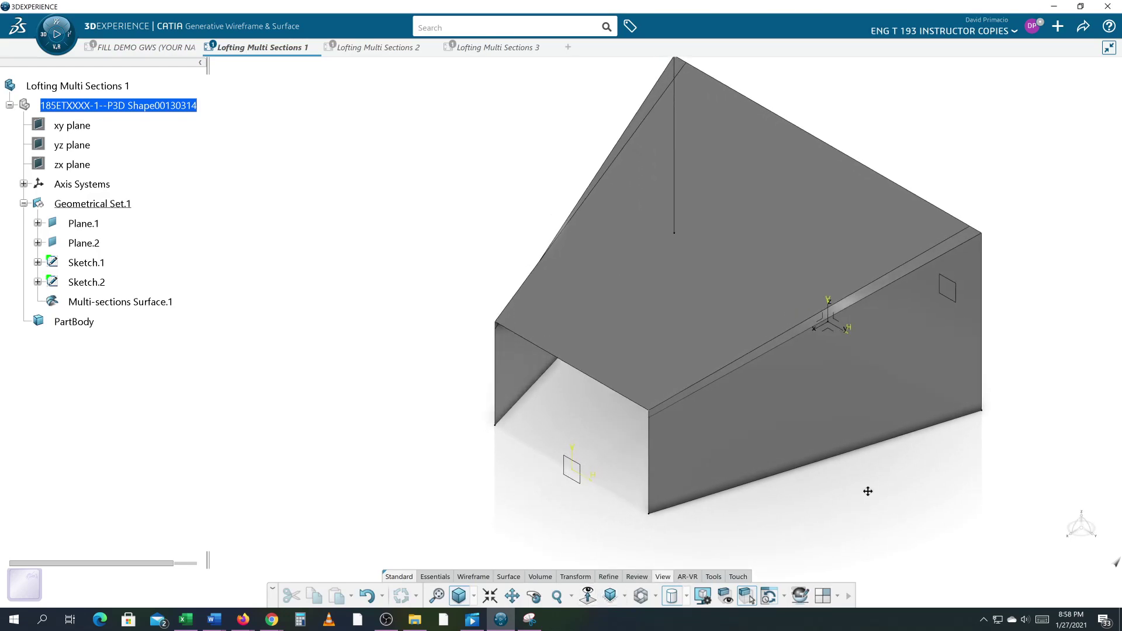
middle_drag(862, 489, 726, 477)
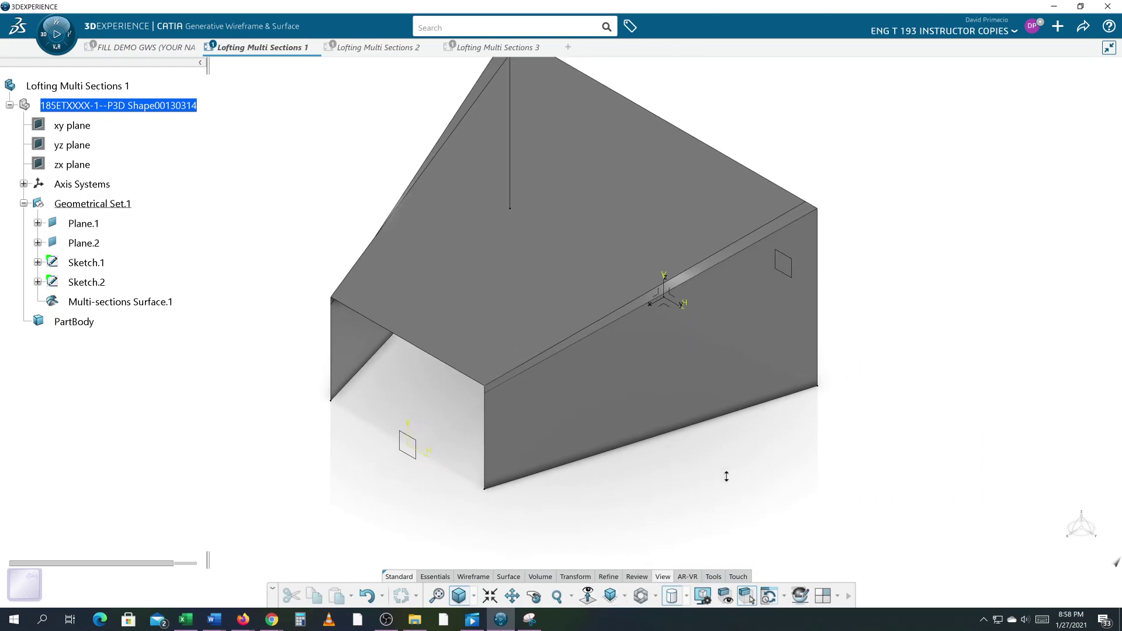
Reopen the multi-sections surface definition for editing and start adding a guide to its guides list
double_click(706, 351)
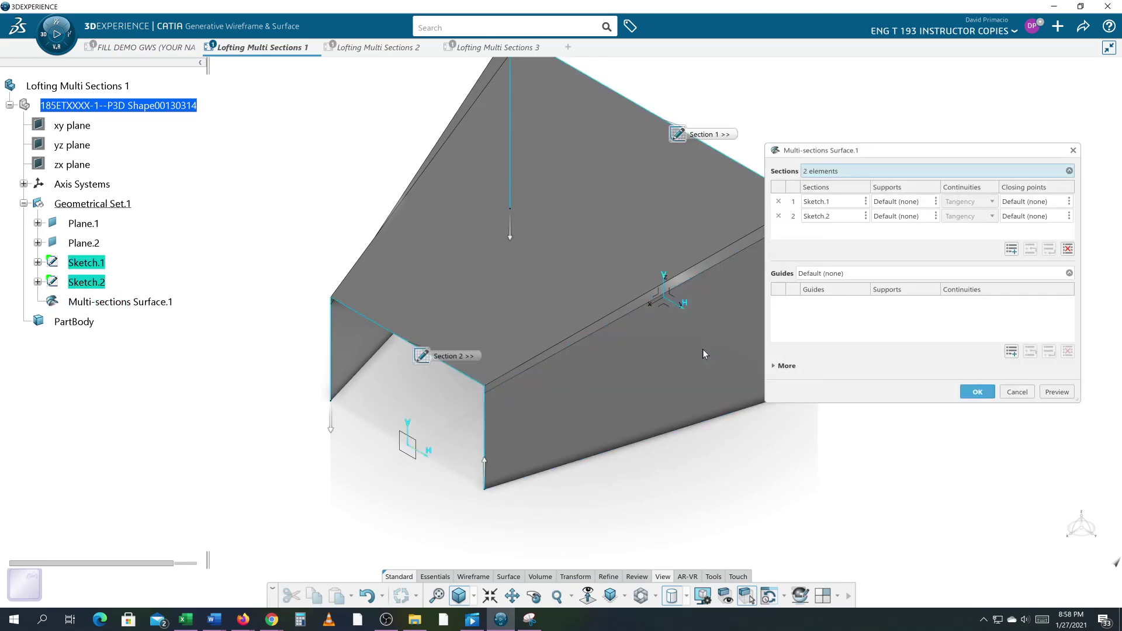
middle_drag(679, 483, 569, 525)
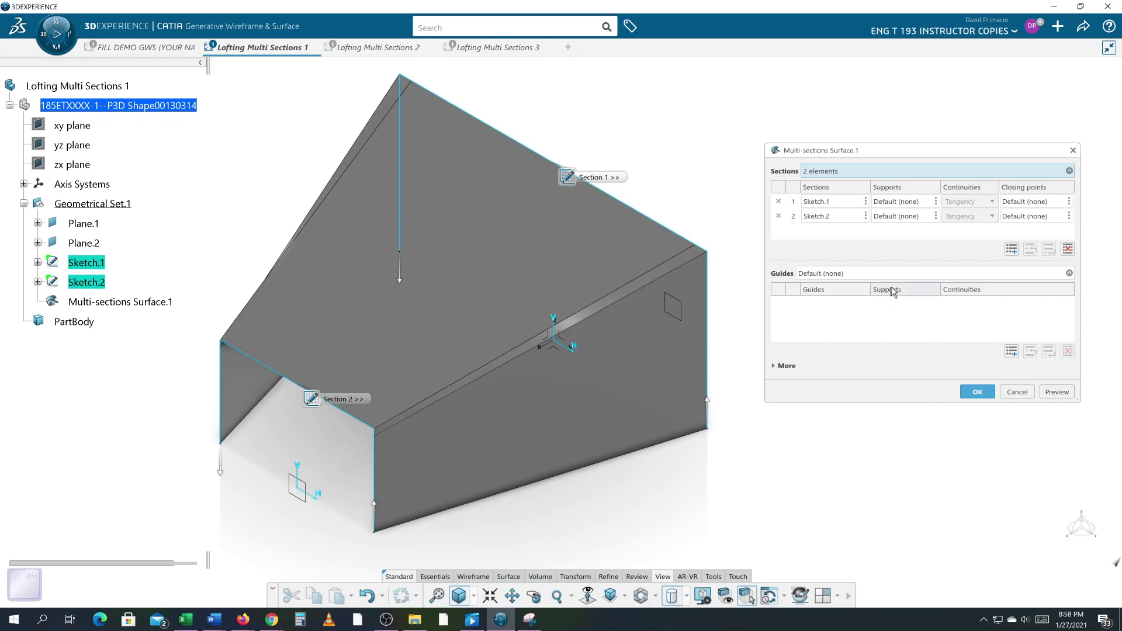
click(907, 273)
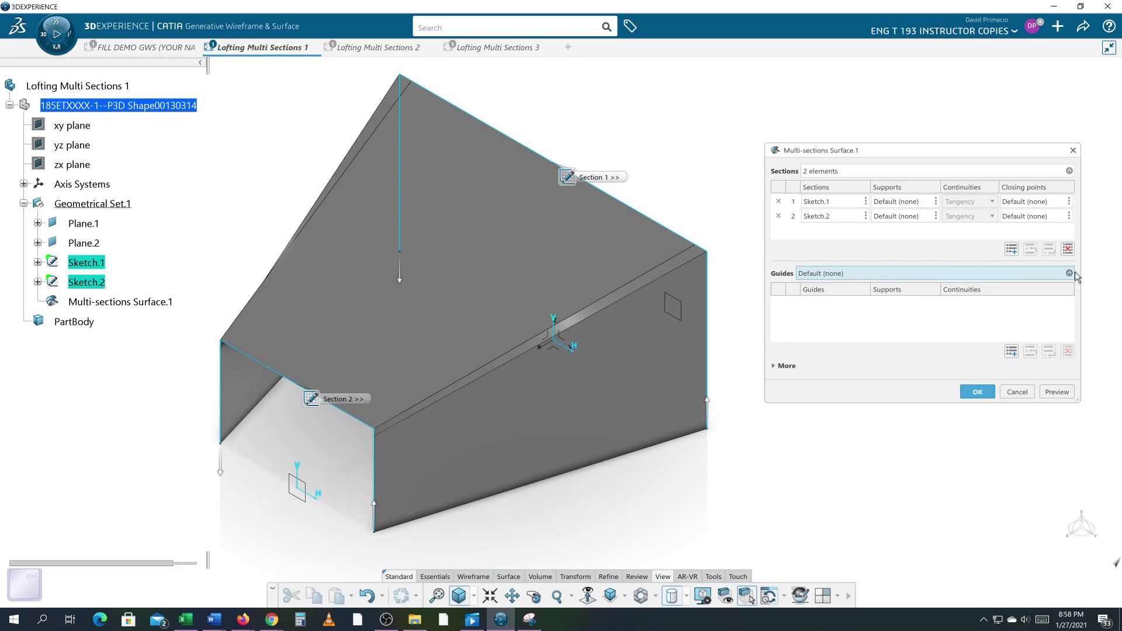
click(1012, 350)
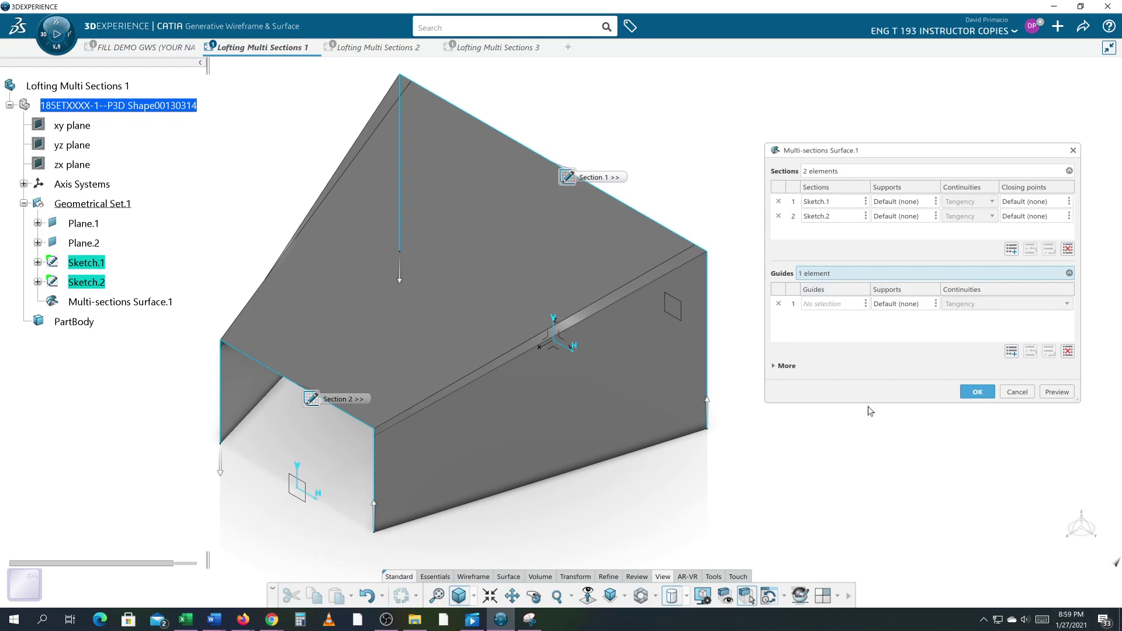
key(alt+Tab)
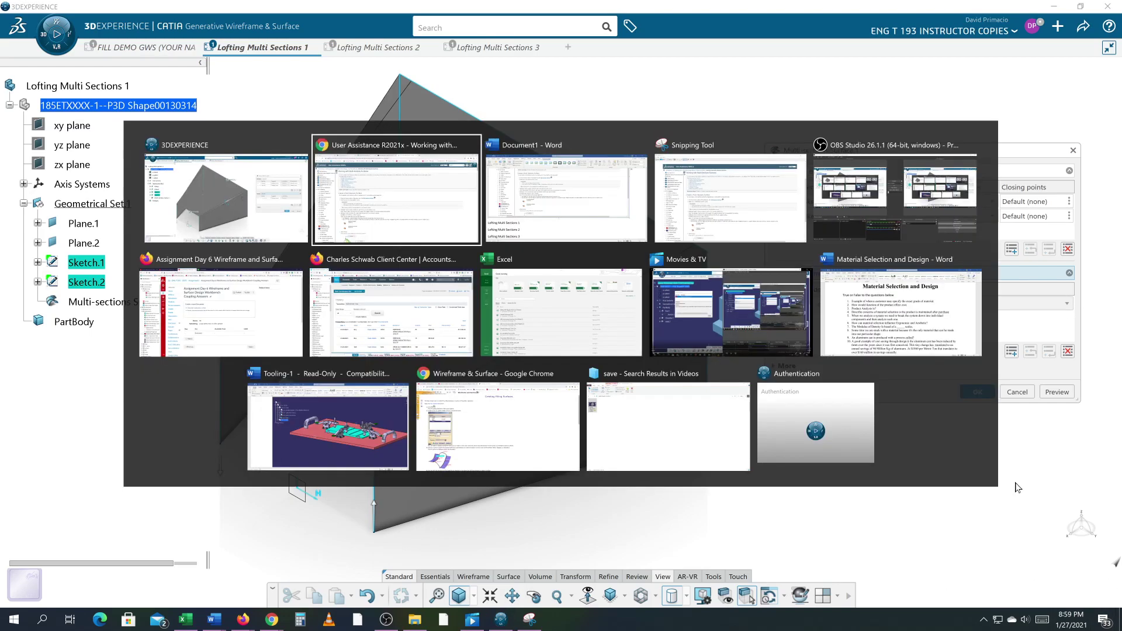
key(alt+Tab)
key(alt+Tab)
key(alt+Tab)
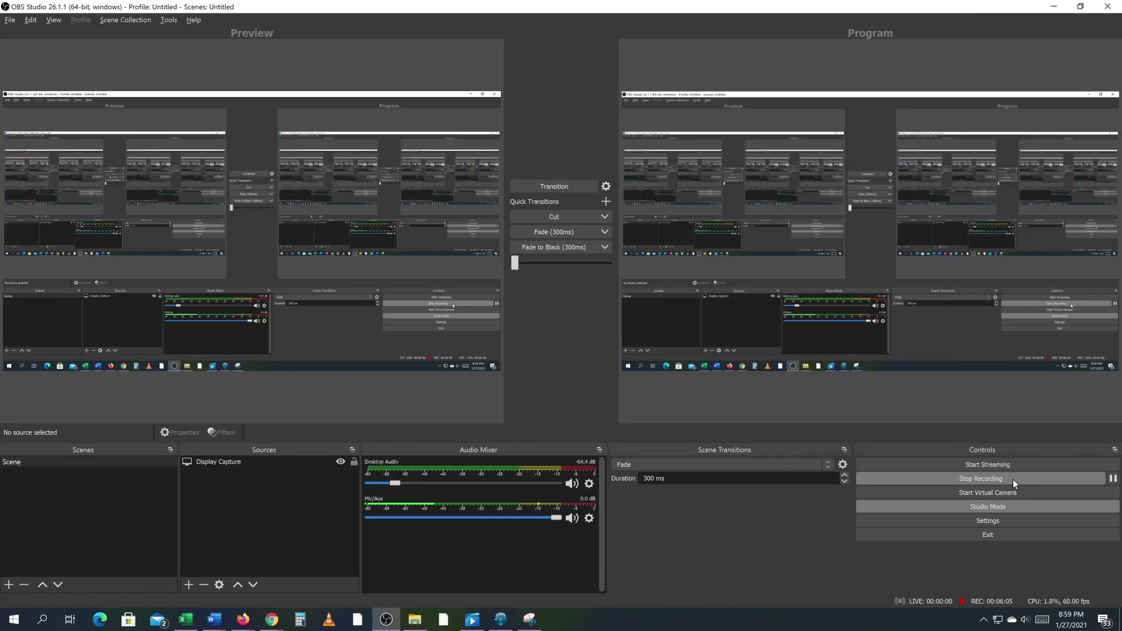
click(1114, 480)
key(alt+Tab)
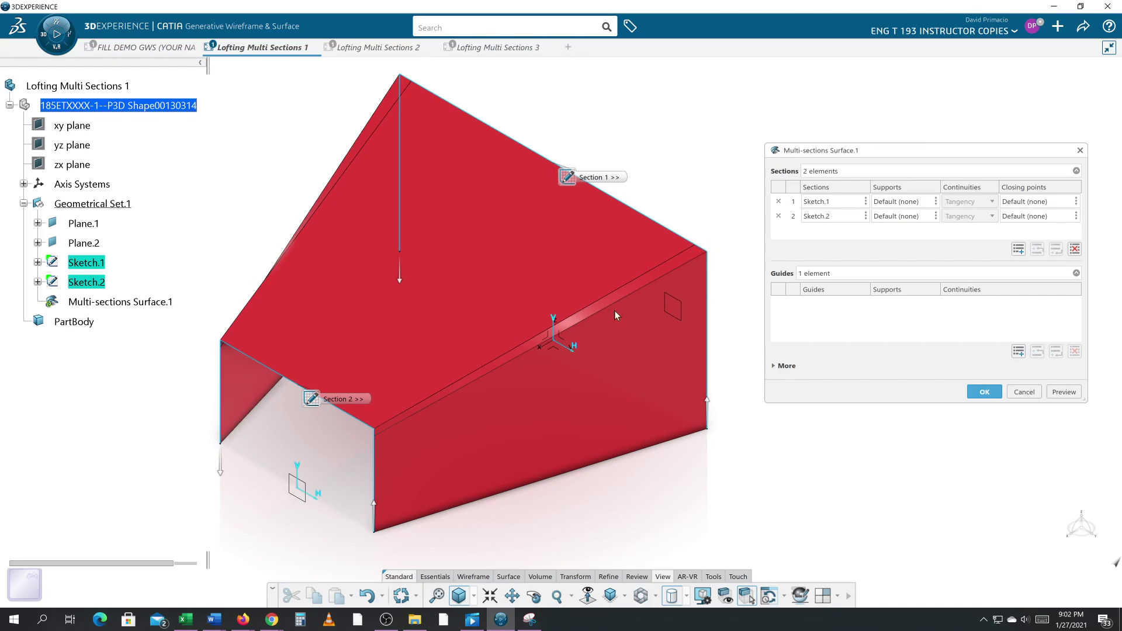
Add a coupling from Sketch.1's upper corner on the positive H side to the matching Sketch.2 corner, and preview the surface
click(786, 367)
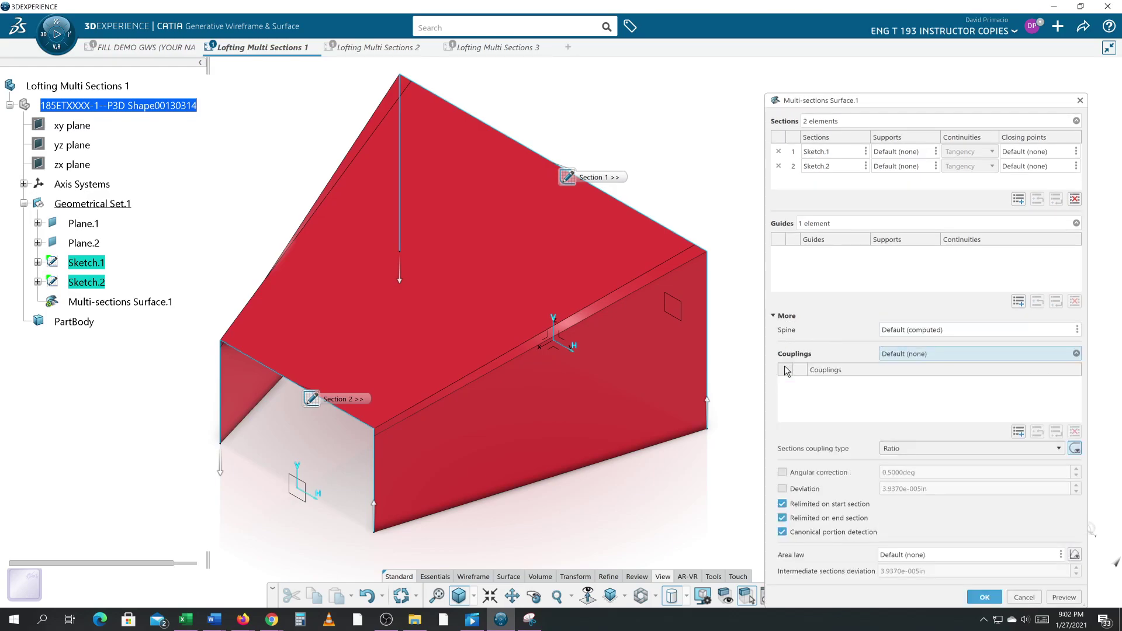
click(1019, 432)
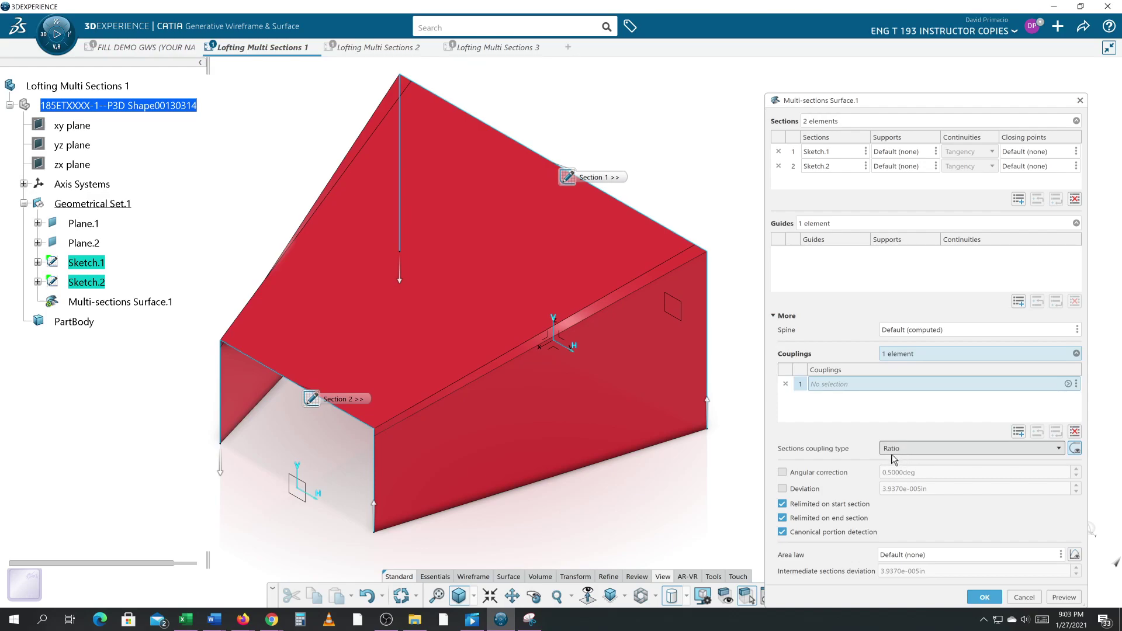
middle_drag(704, 512, 660, 503)
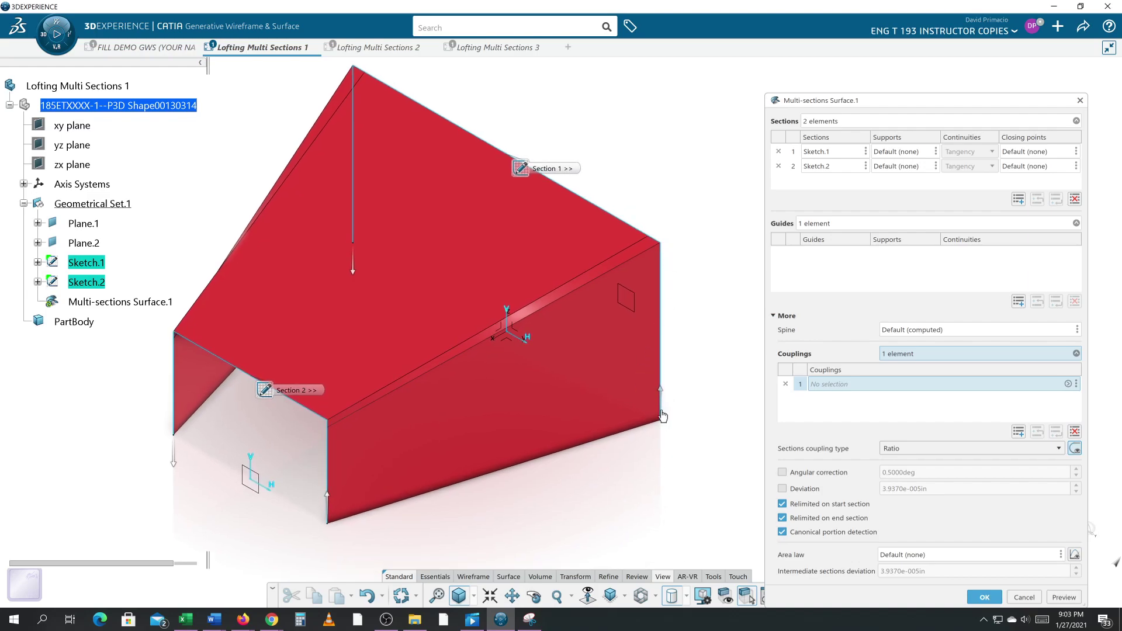
click(663, 243)
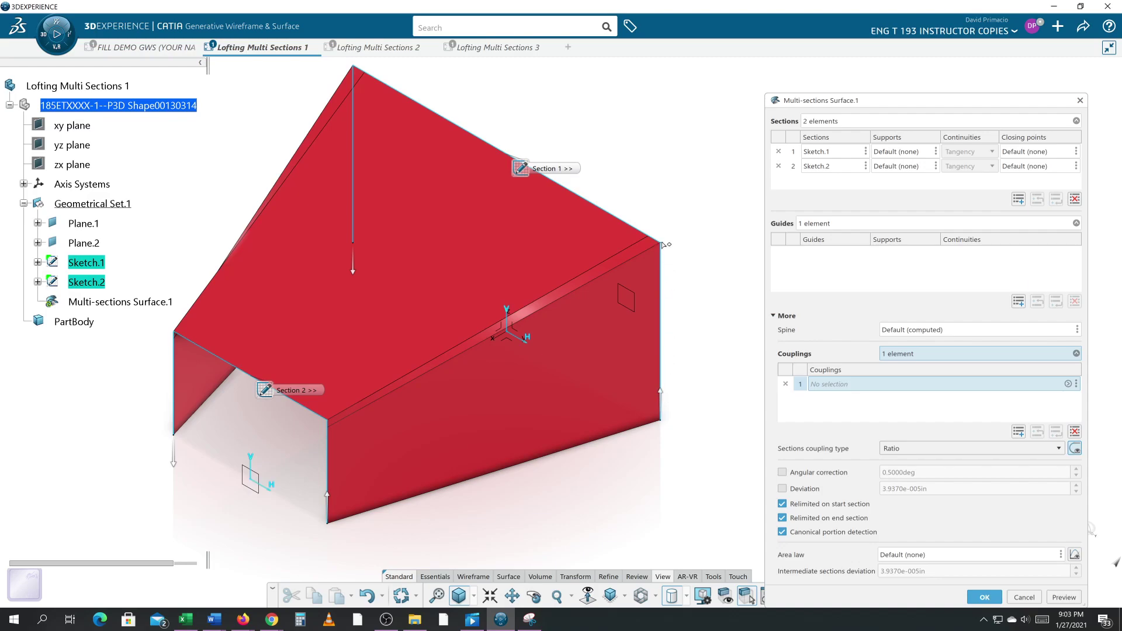
click(328, 422)
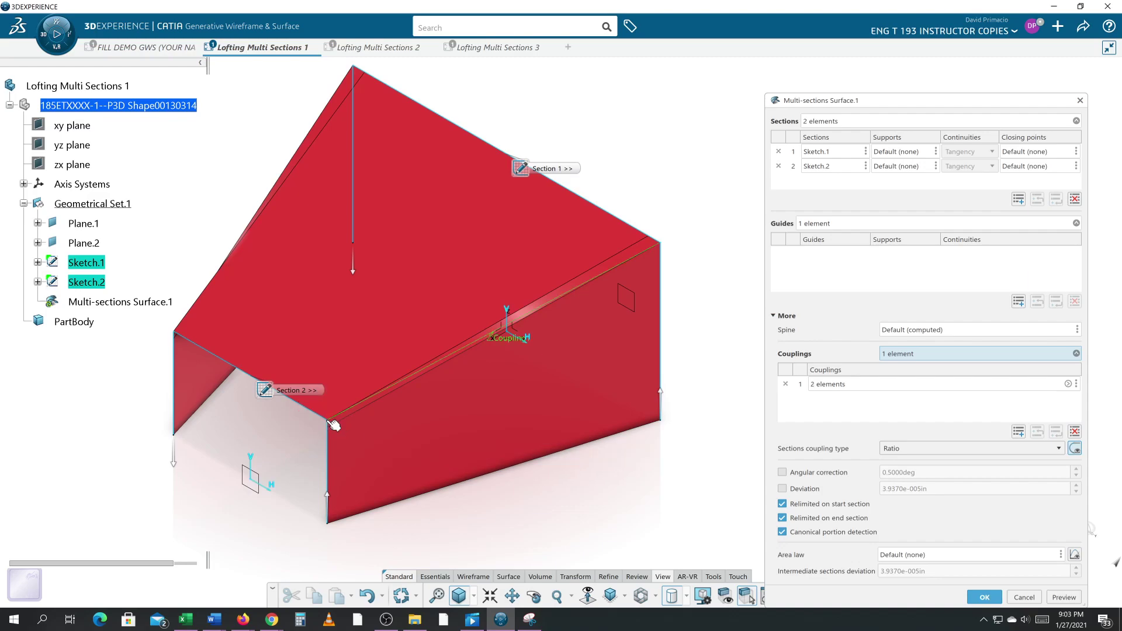
middle_drag(541, 434, 602, 514)
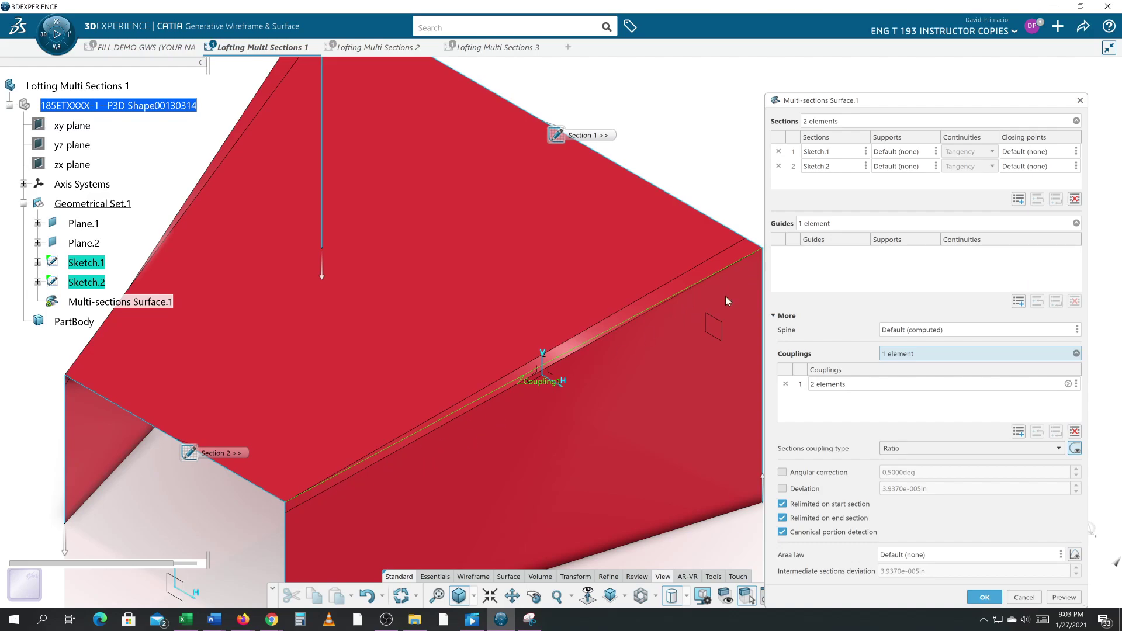
click(1064, 597)
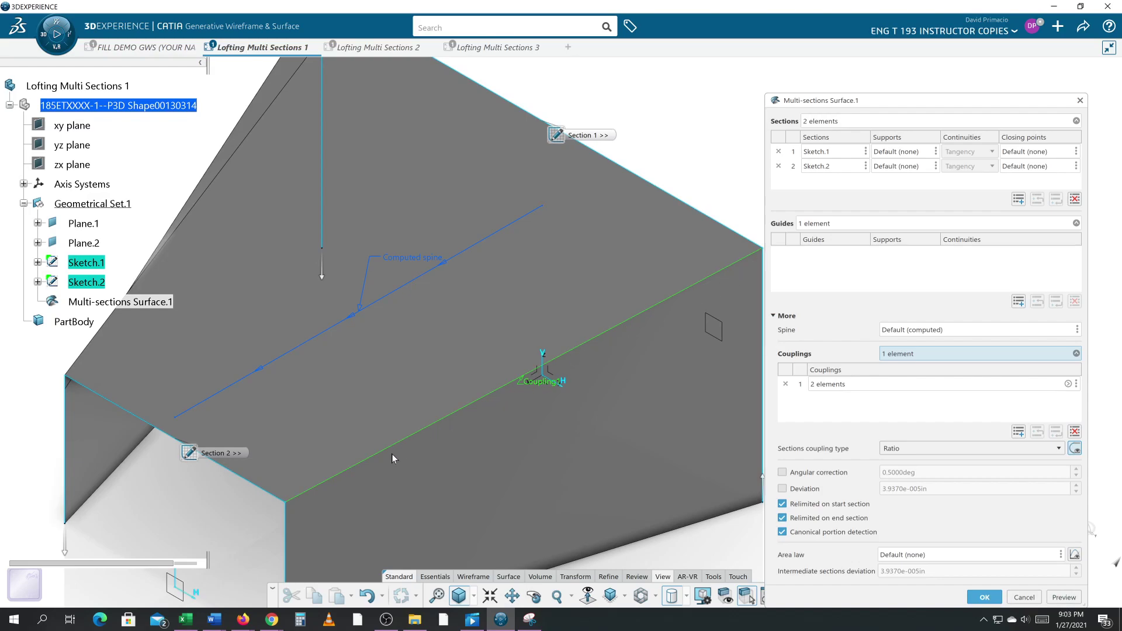
Add a second coupling from Sketch.1's other upper corner to the matching upper corner of Sketch.2
scroll(284, 510, down, 3)
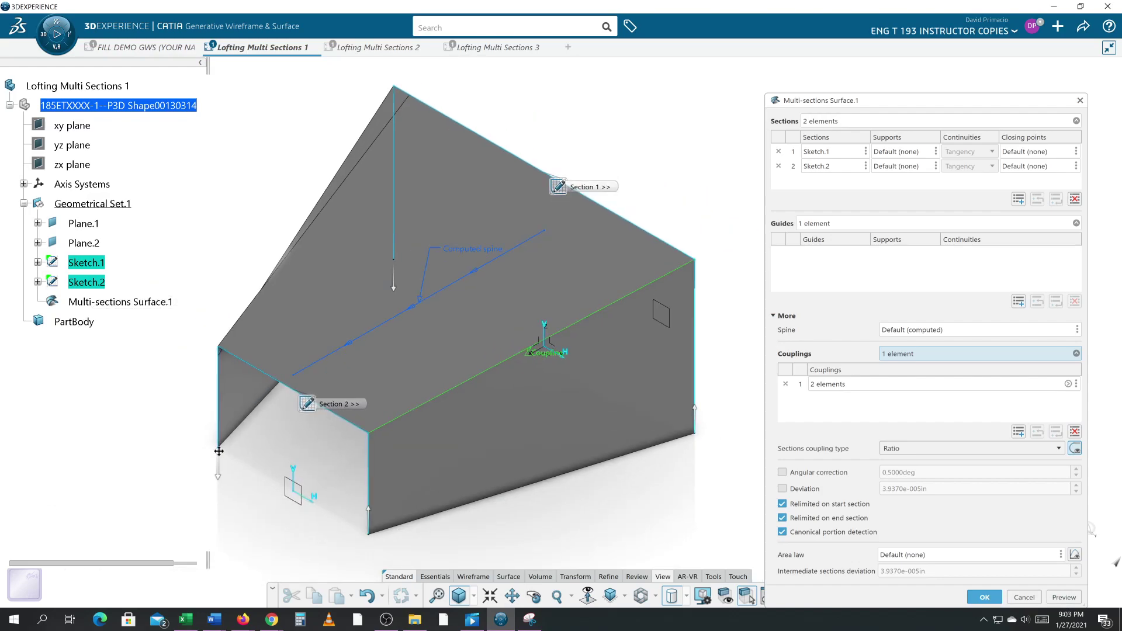
middle_drag(221, 452, 576, 451)
scroll(573, 447, up, 3)
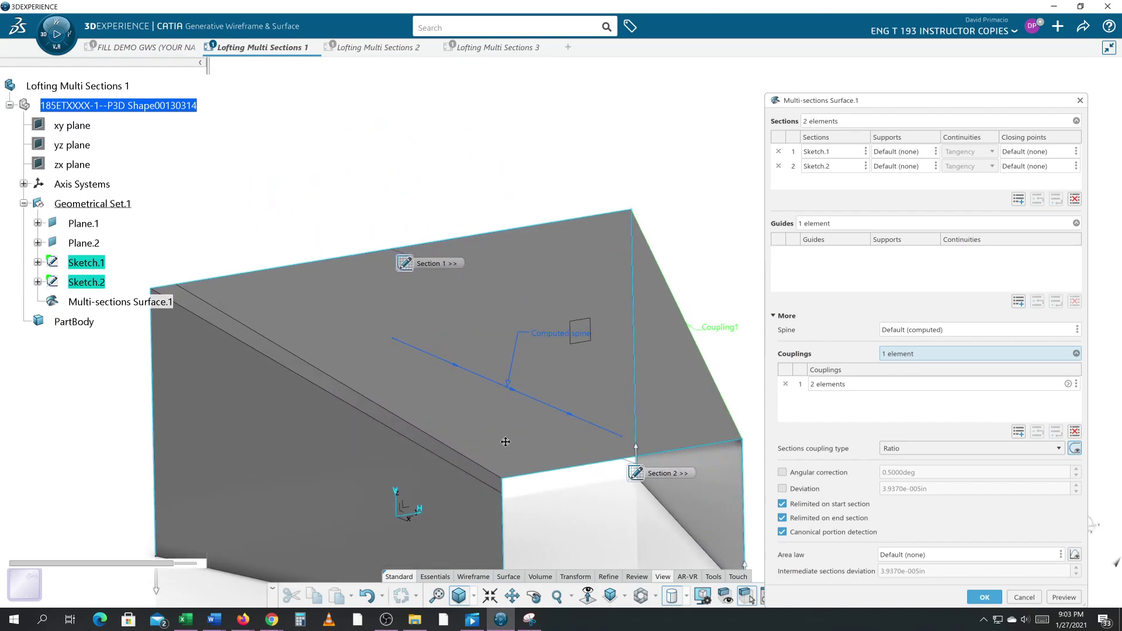
middle_drag(507, 440, 561, 387)
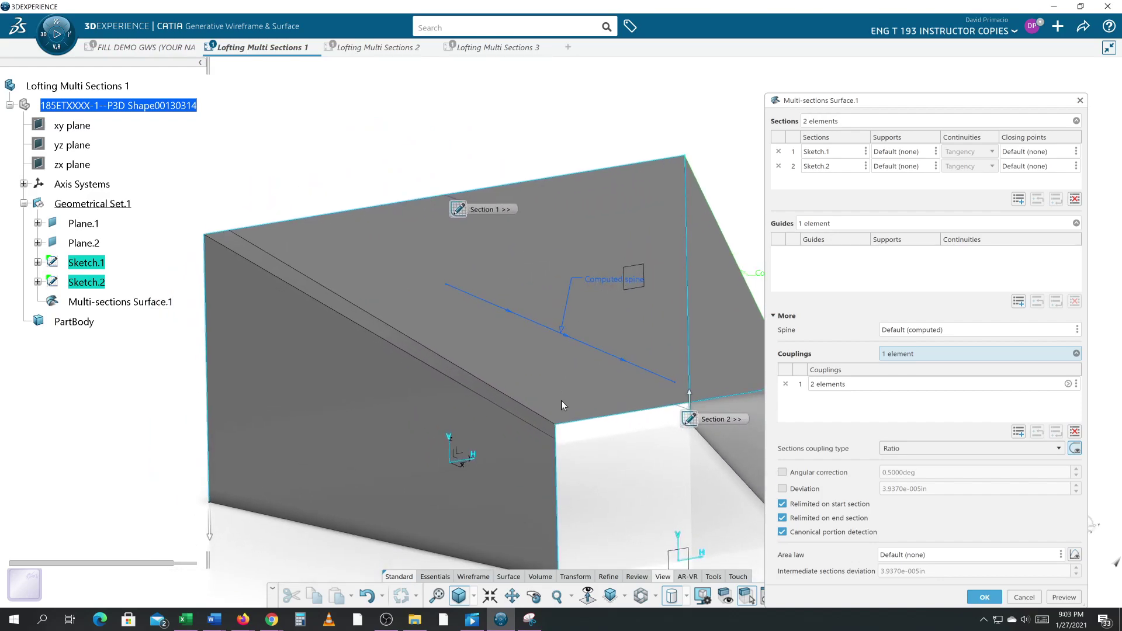
click(1019, 433)
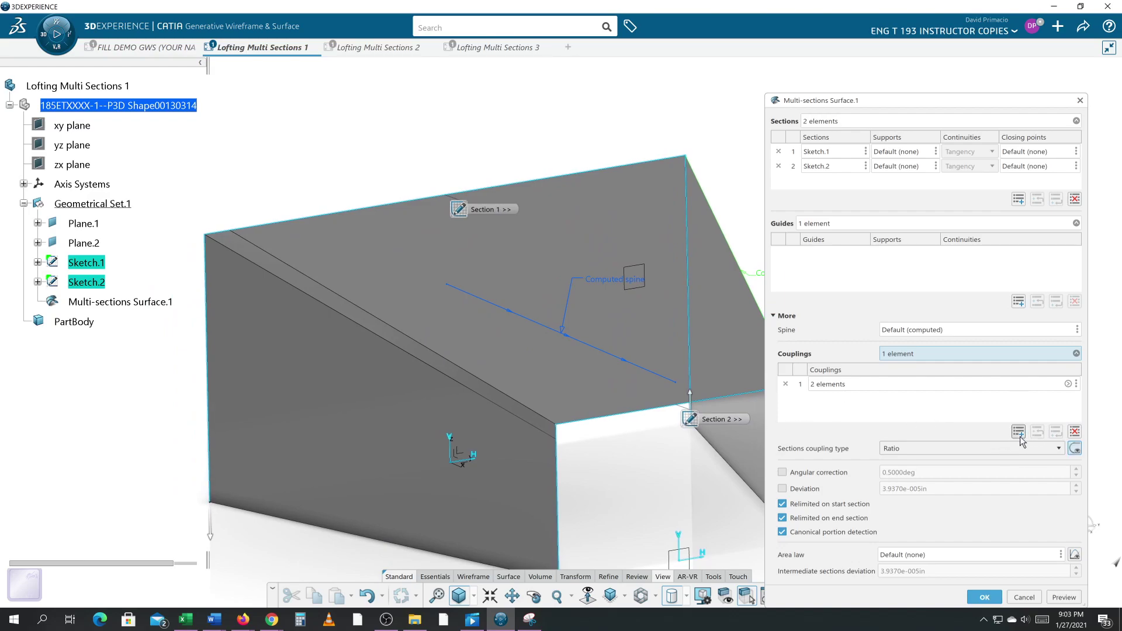
click(1020, 434)
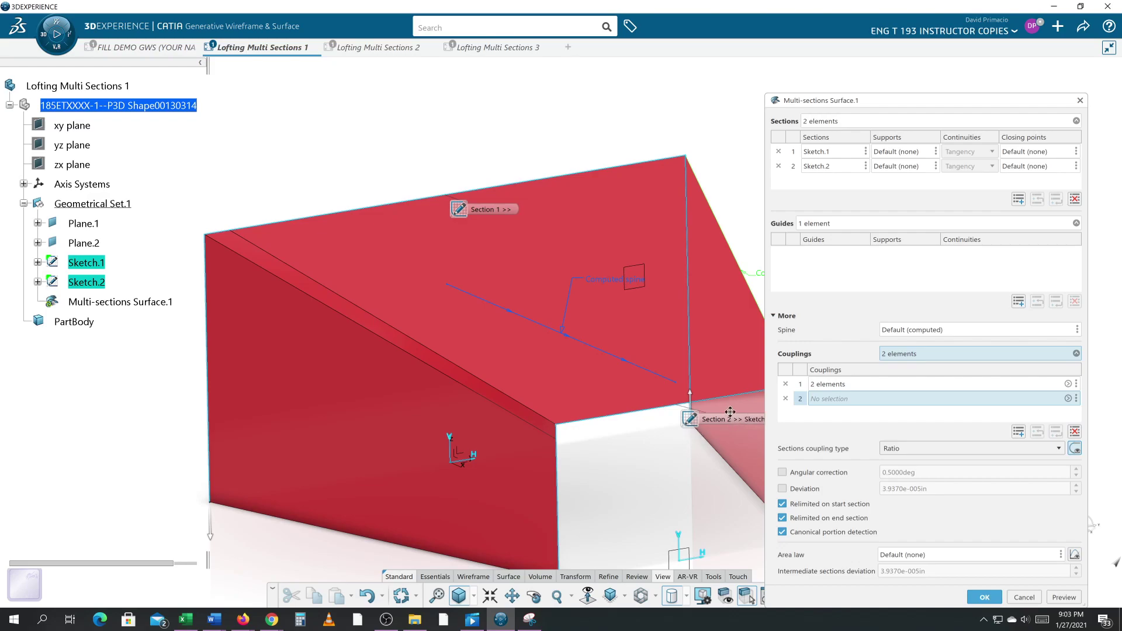
click(560, 426)
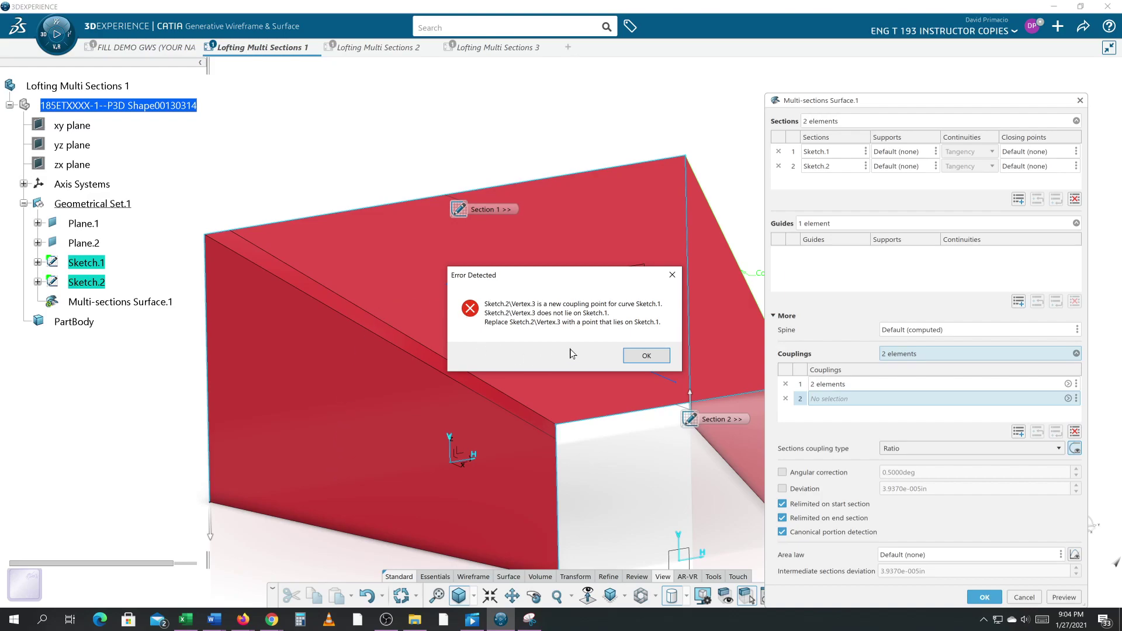
click(646, 356)
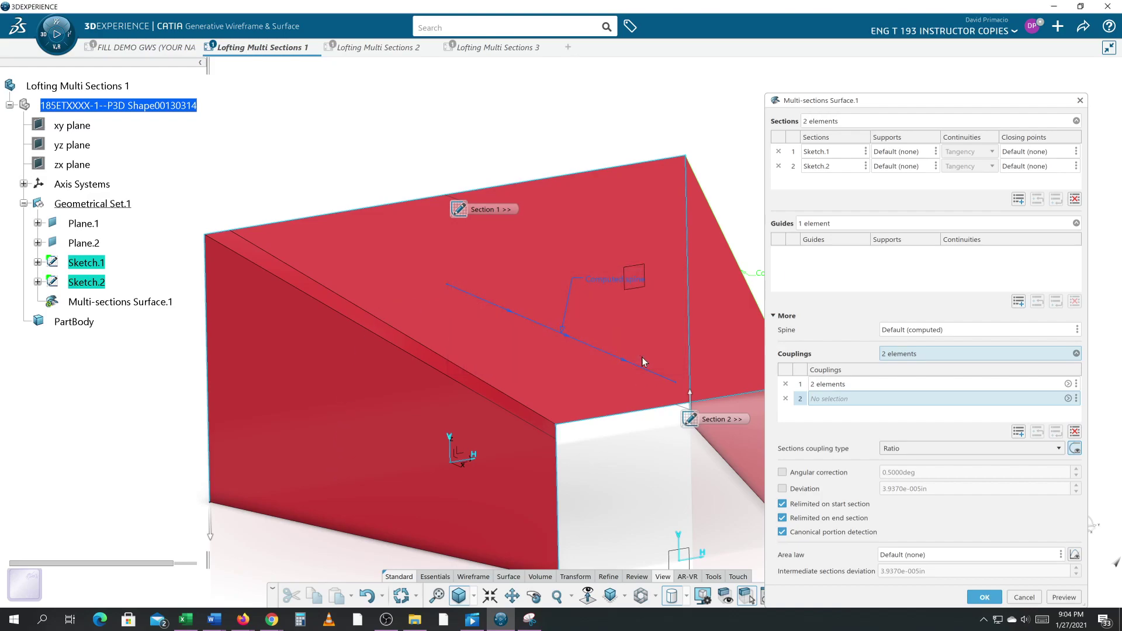
click(207, 237)
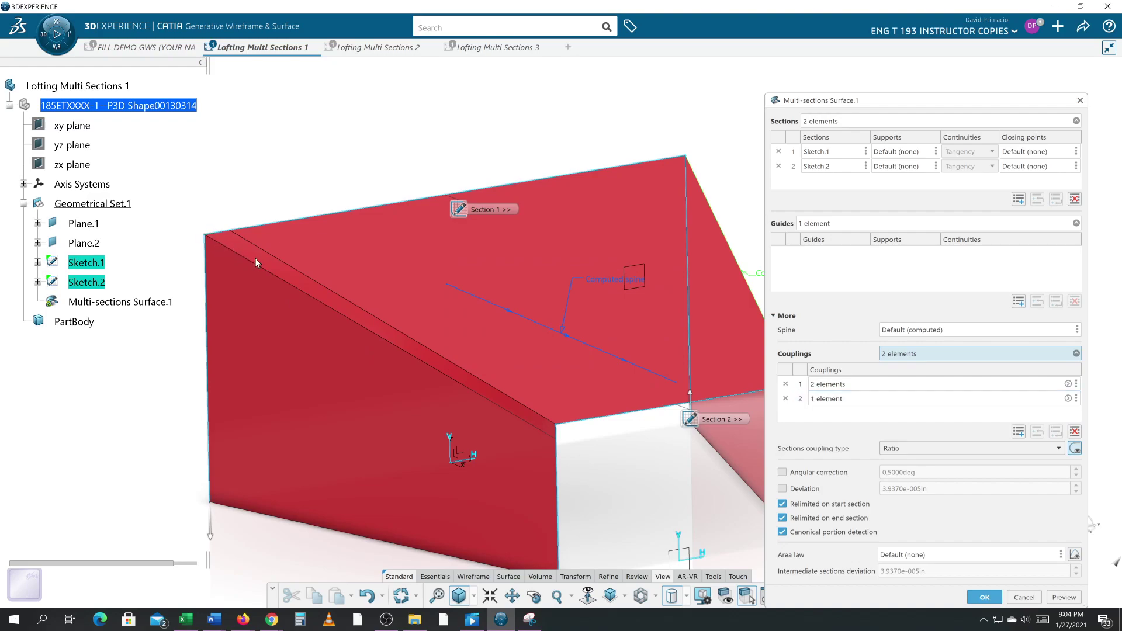
click(557, 425)
click(558, 427)
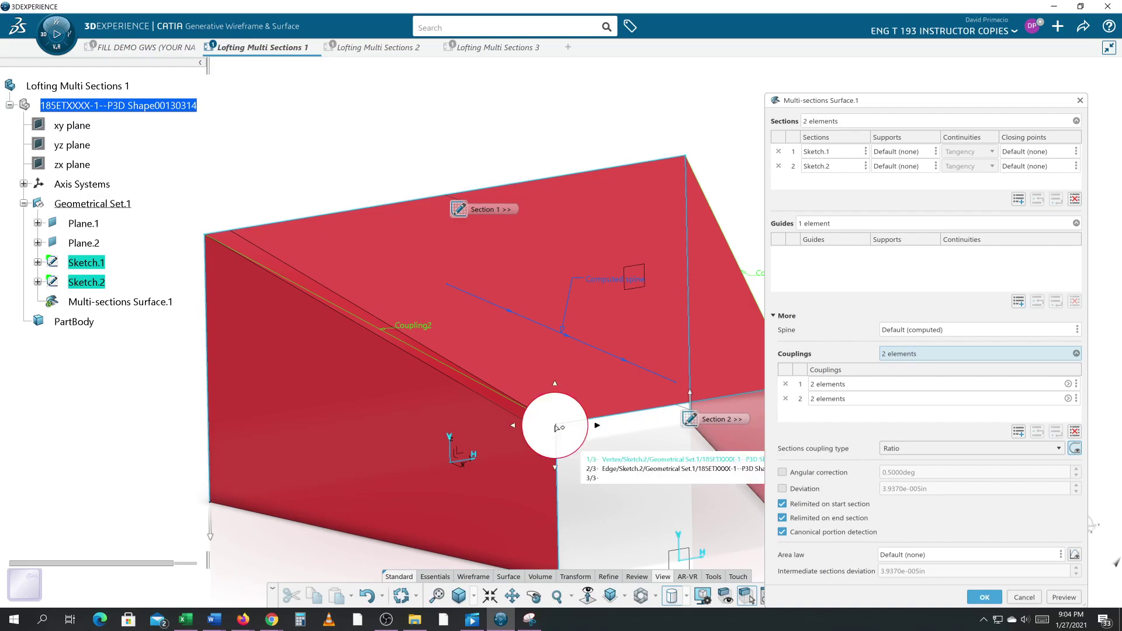
Preview the multi-sections surface with both upper-corner couplings applied
click(825, 406)
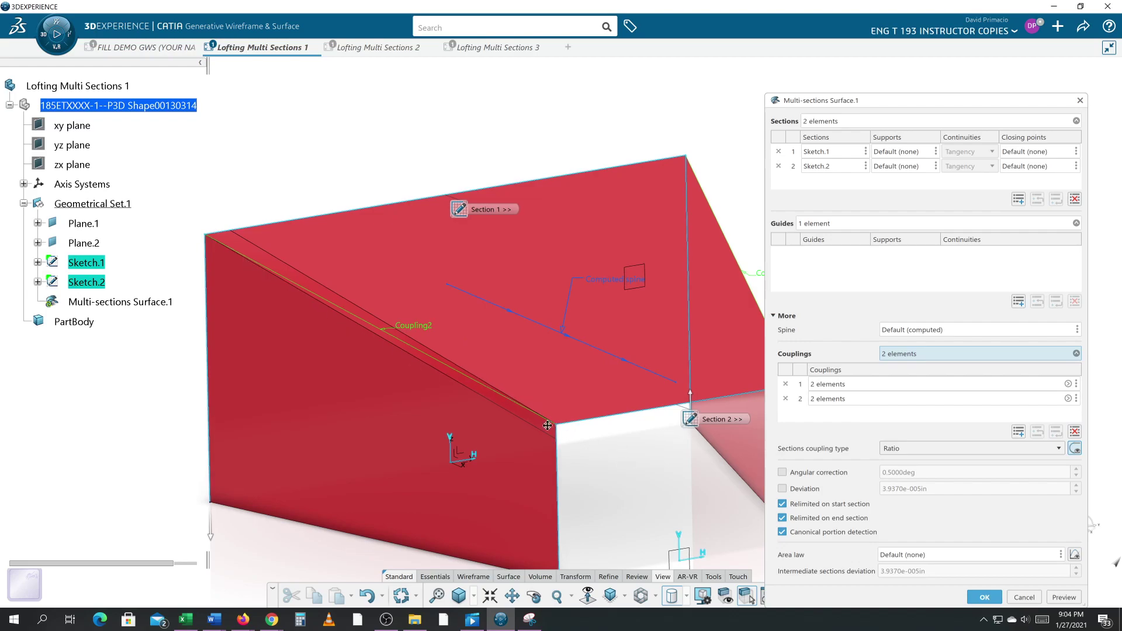
middle_drag(630, 452, 541, 414)
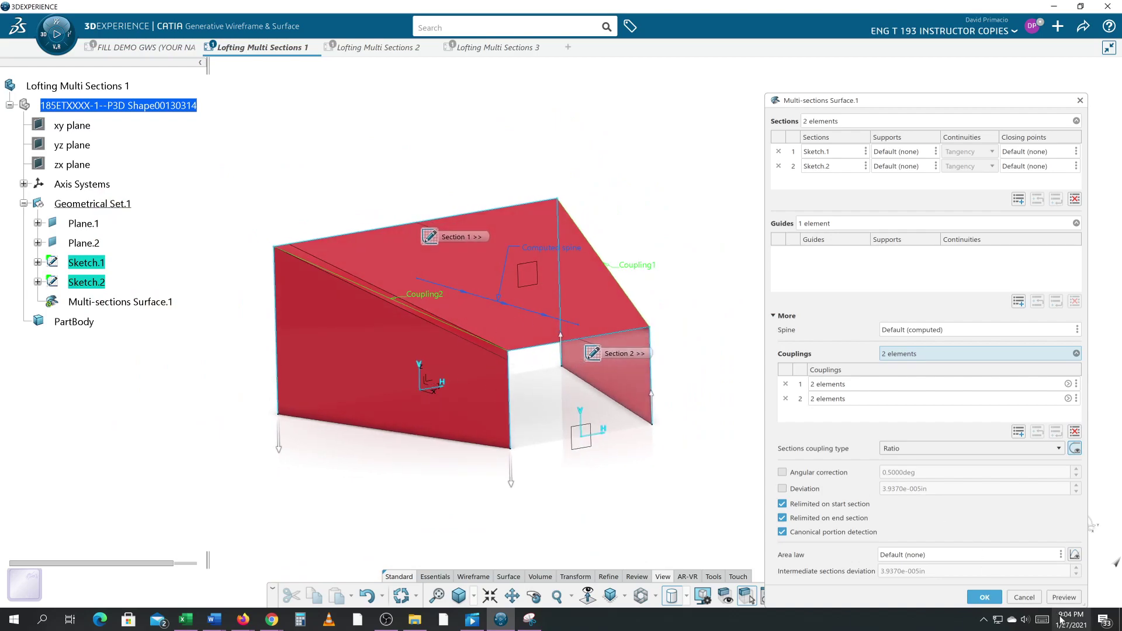
middle_drag(433, 472, 274, 416)
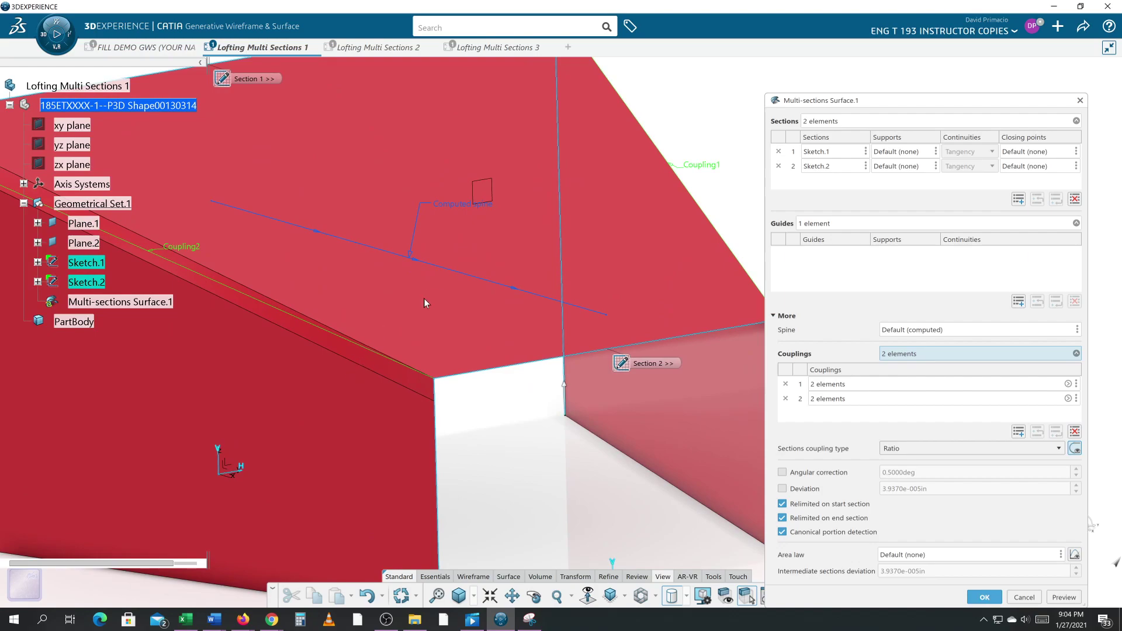
middle_drag(548, 441, 643, 404)
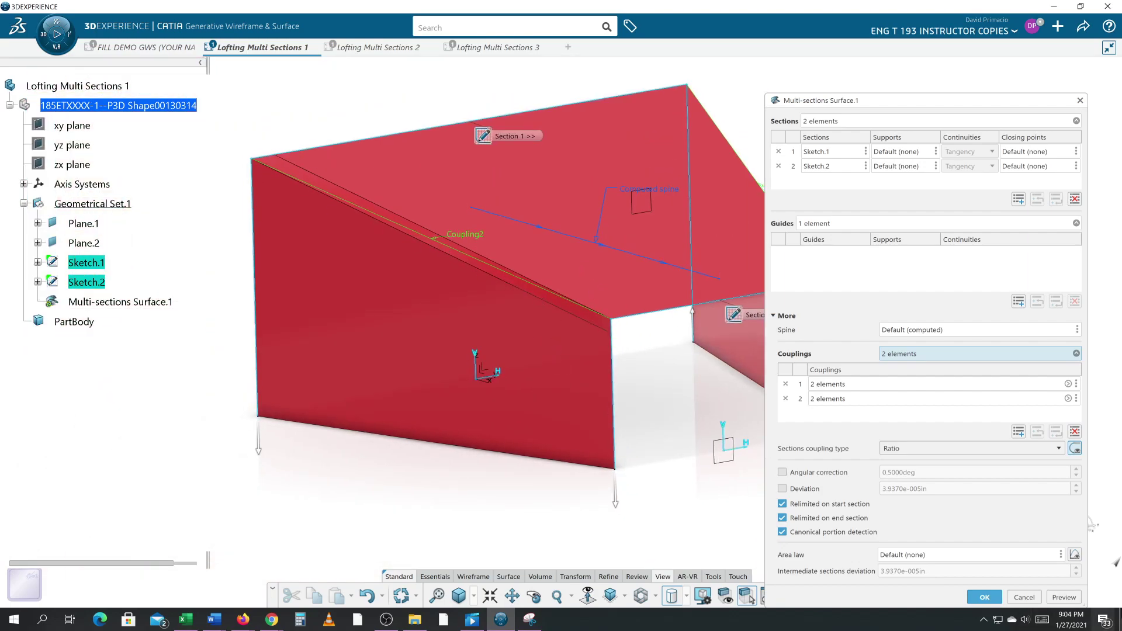
click(1064, 597)
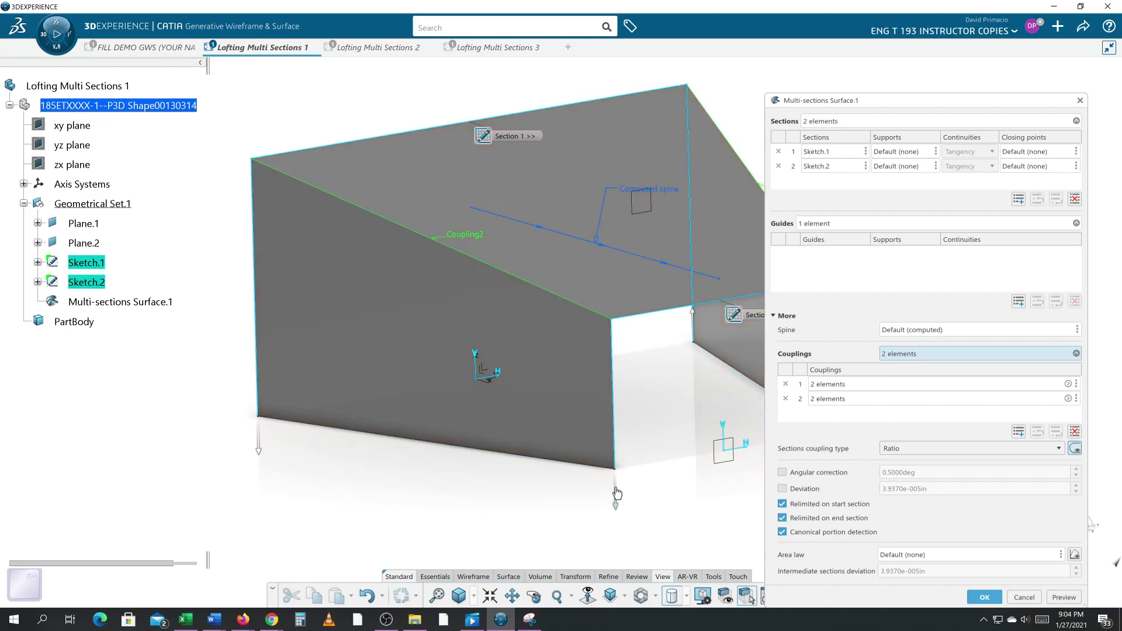
Check the previewed surface's coupled corner edges, return to the isometric view and move the definition dialog fully on screen
middle_drag(523, 493, 495, 496)
middle_drag(591, 485, 514, 454)
middle_drag(314, 521, 389, 571)
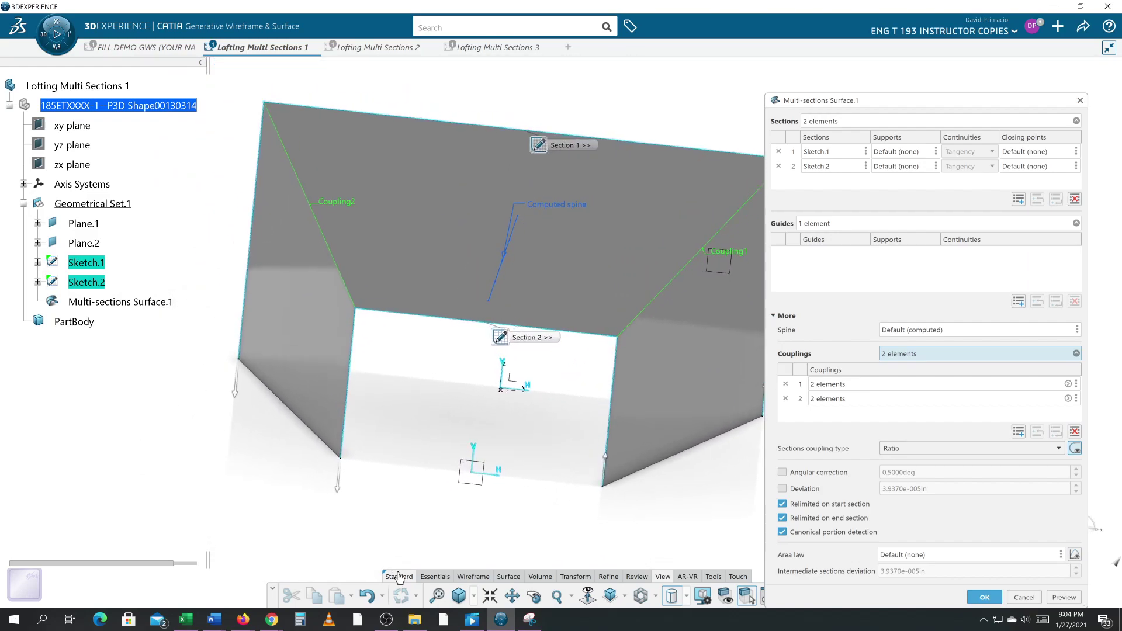
click(610, 596)
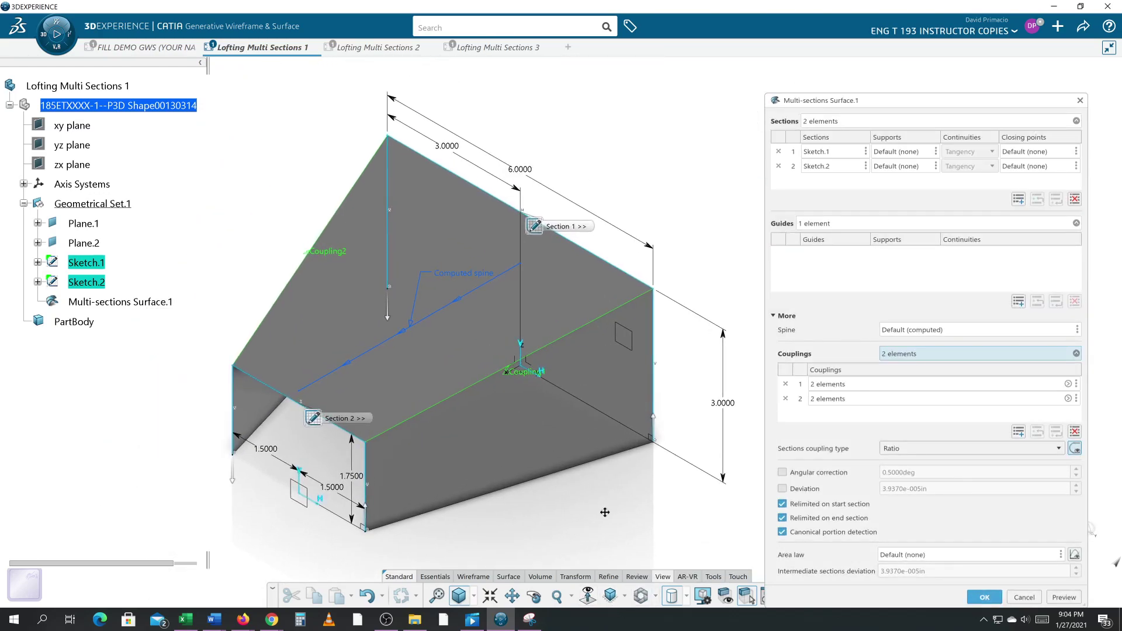
drag(895, 98, 884, 65)
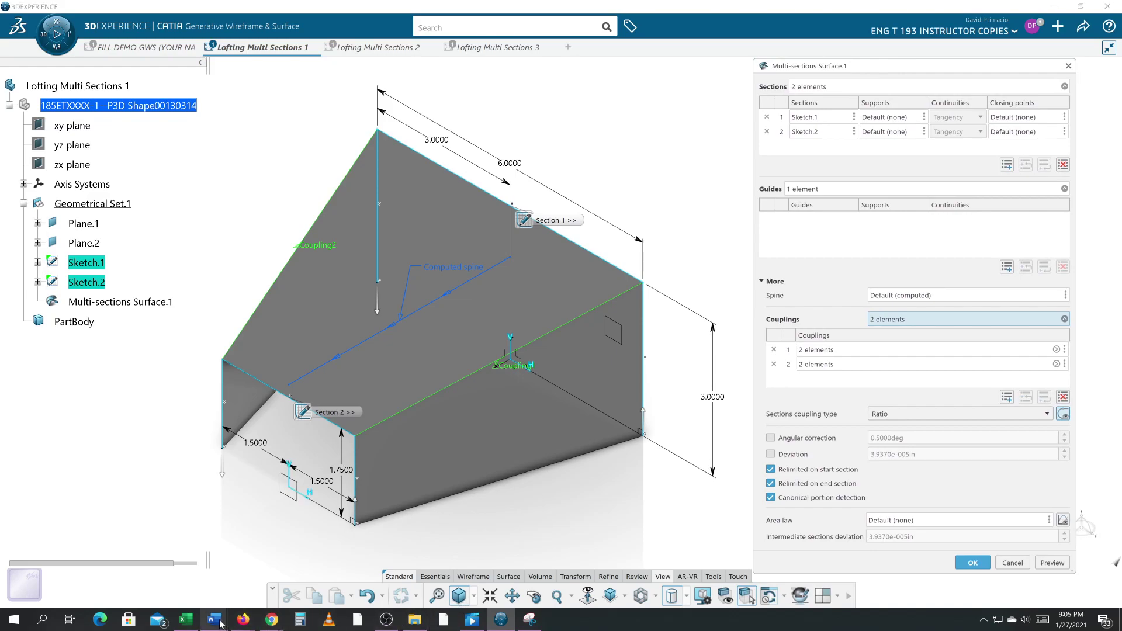
Switch to the Word document Document1 and add an empty line below the Lofting Multi Sections 1 heading
mouse_move(221, 620)
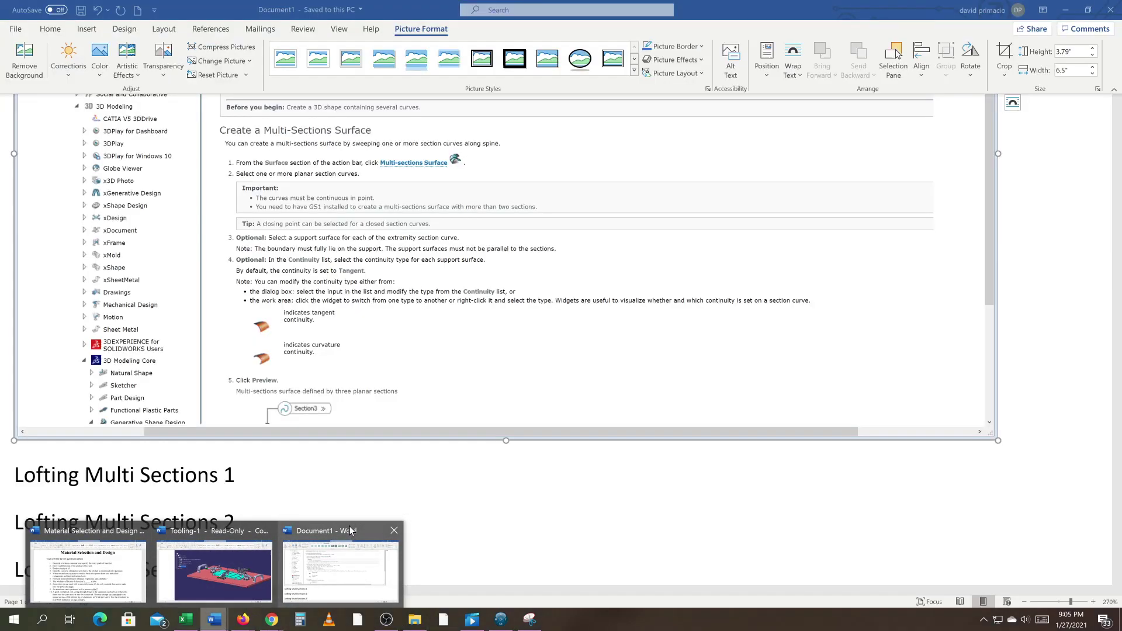
click(349, 529)
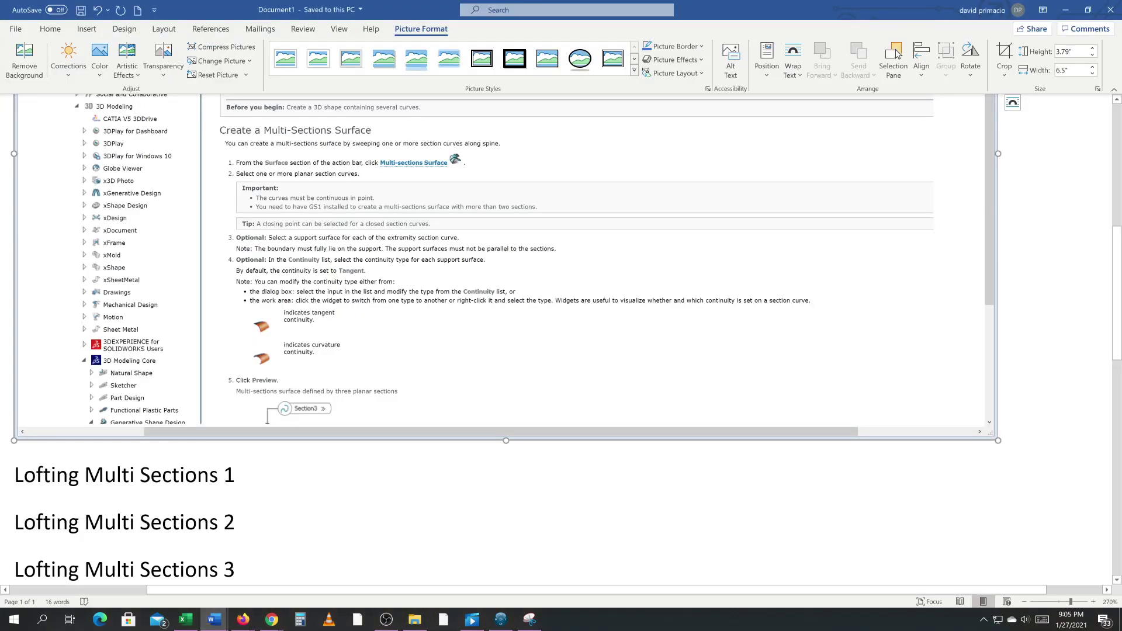
click(24, 475)
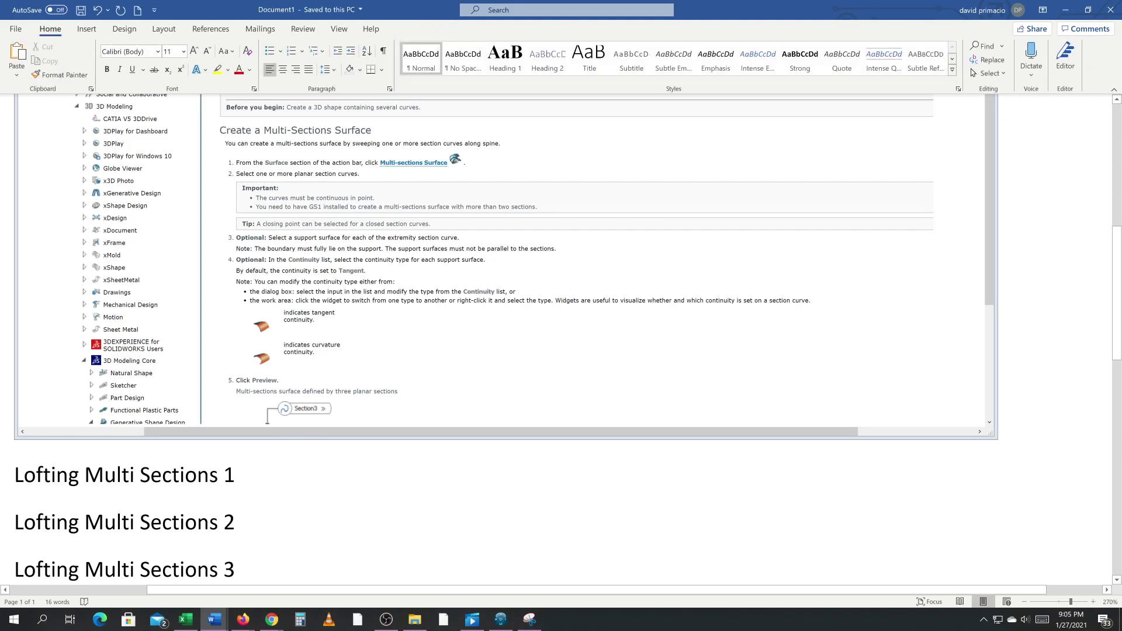
click(304, 484)
key(Return)
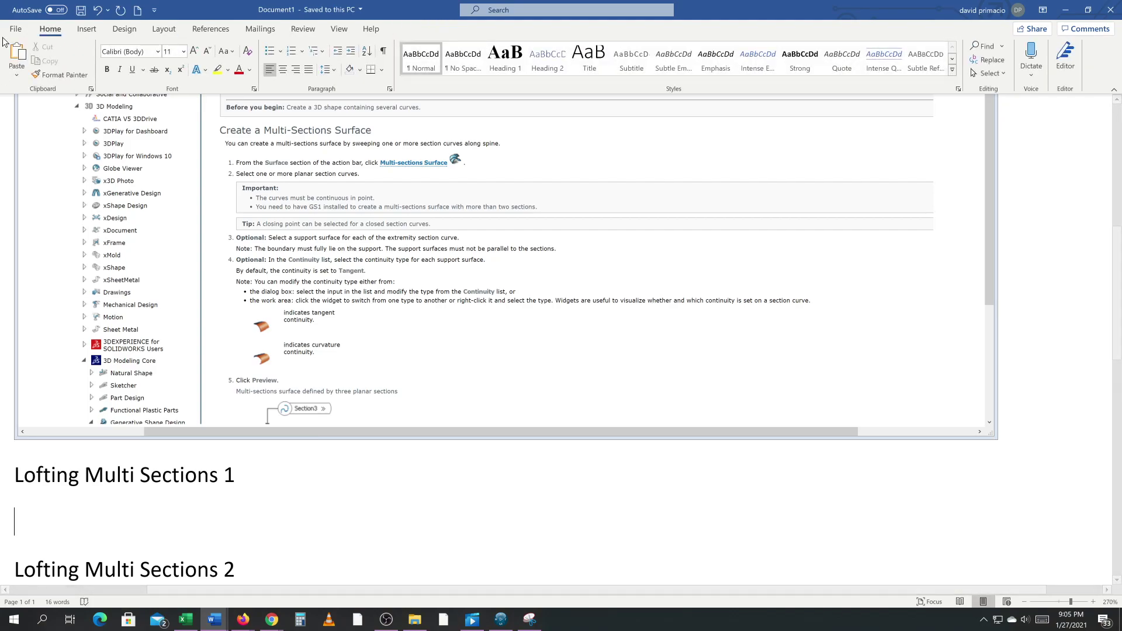
Insert a screen clipping of the CATIA window, including the surface and its definition dialog, below the Lofting Multi Sections 1 heading
click(87, 29)
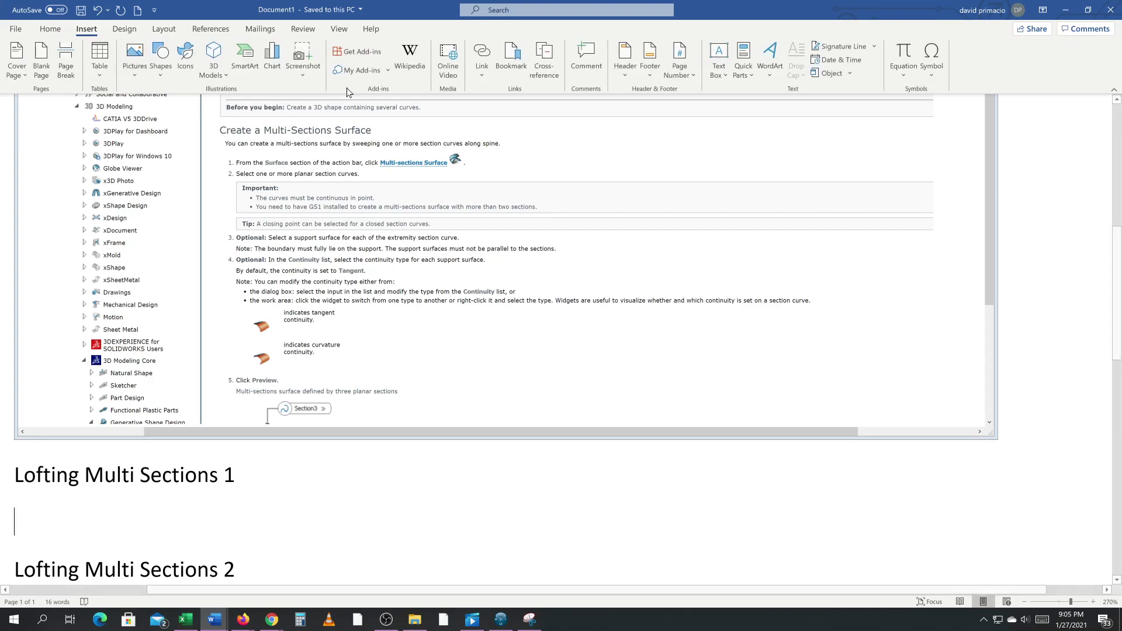
click(299, 78)
click(304, 294)
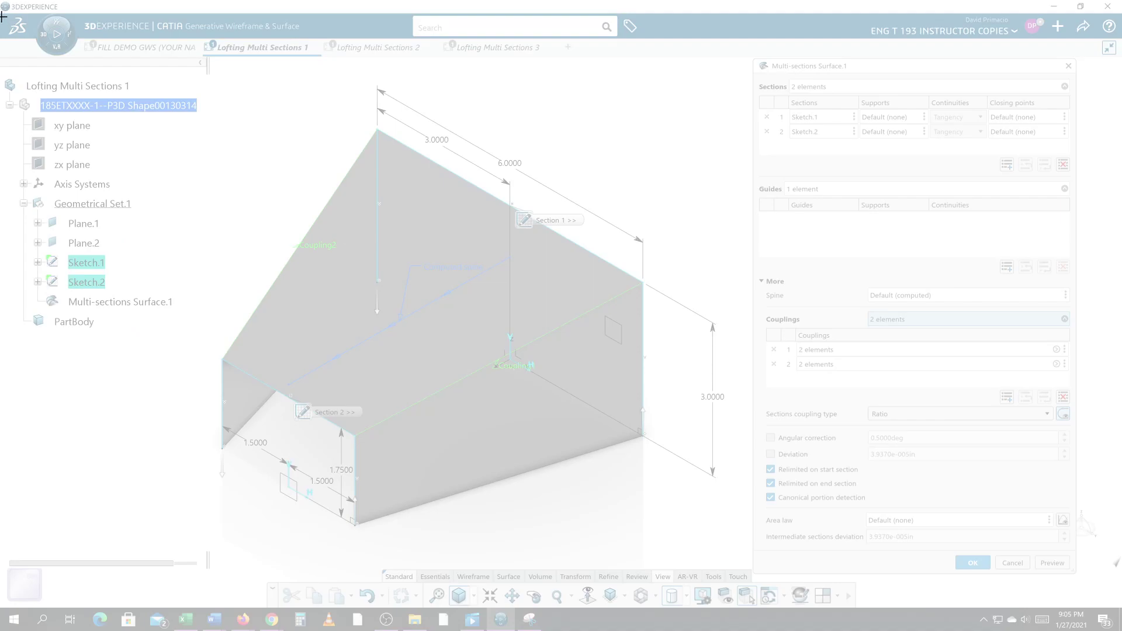
drag(3, 16, 1083, 586)
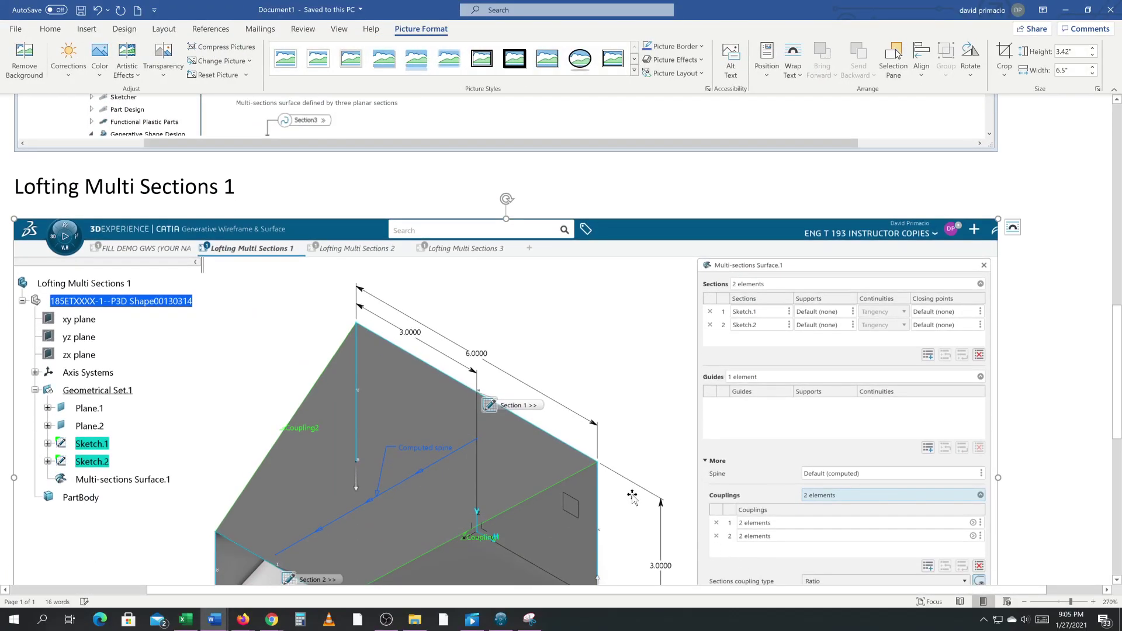
Add an empty line below the Lofting Multi Sections 2 heading
scroll(632, 495, down, 3)
scroll(632, 495, up, 3)
scroll(632, 496, down, 3)
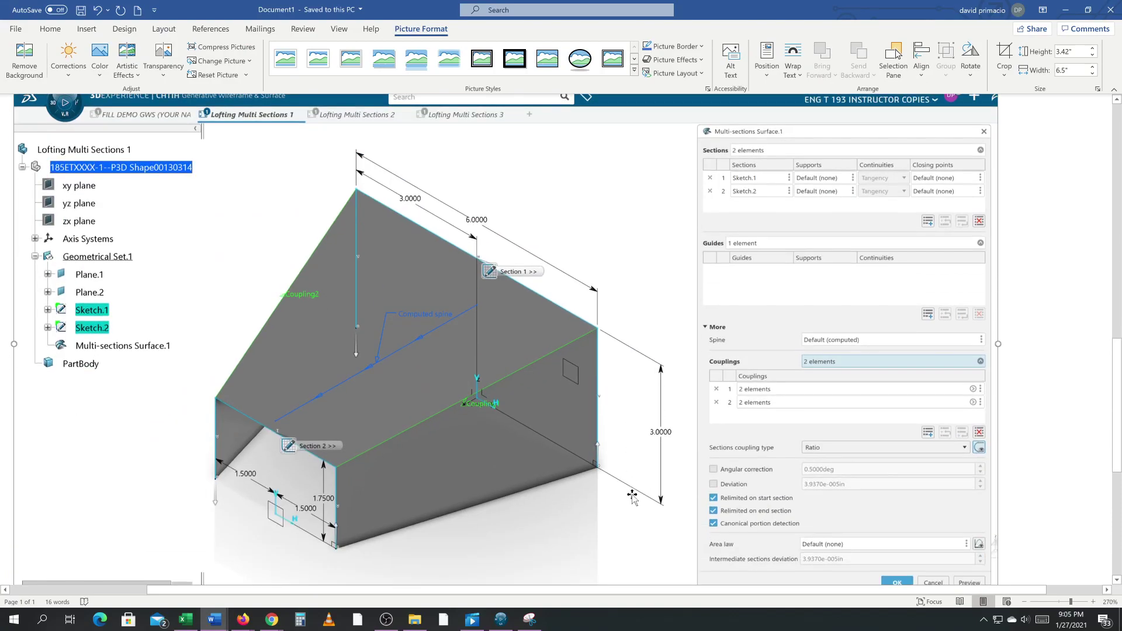
scroll(631, 496, down, 3)
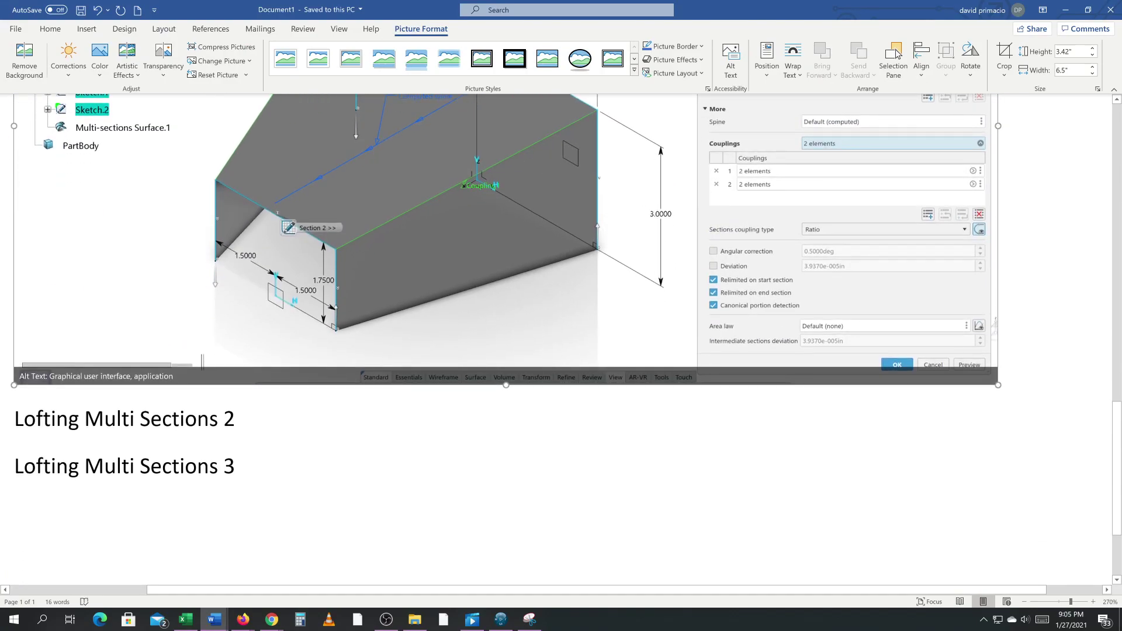
click(236, 419)
key(Return)
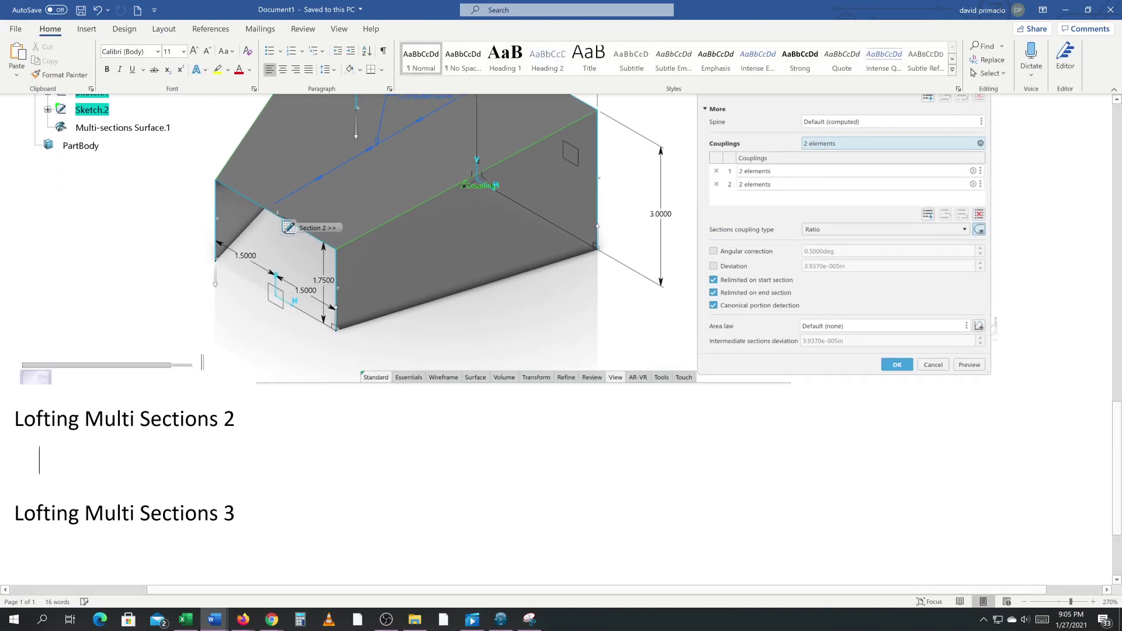
Switch back to CATIA, accept the multi-sections surface with its couplings, and bring up the Lofting Multi Sections 2 part
key(alt+Tab)
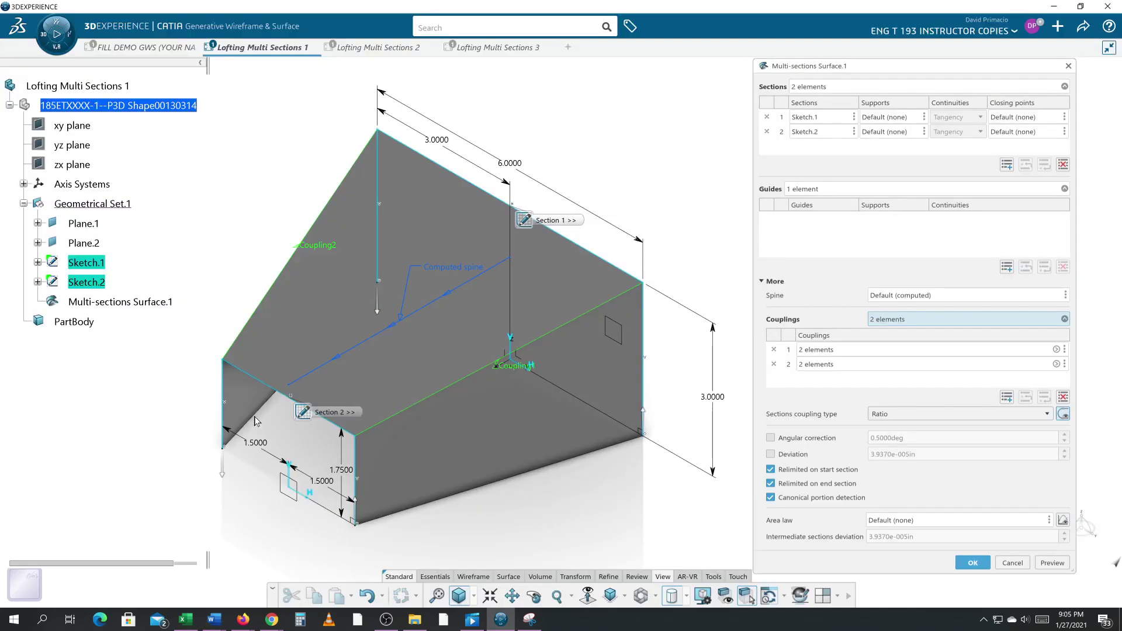
click(971, 563)
mouse_move(386, 51)
click(386, 50)
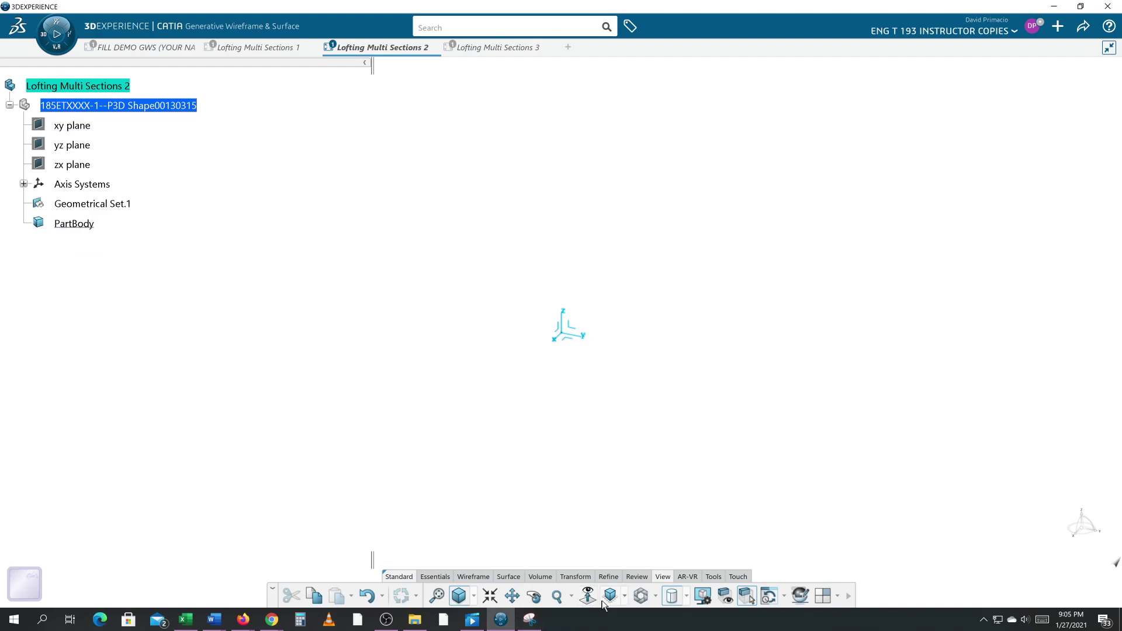
Create a plane offset 0 in from the absolute axis system's YZ plane, moving its symbol well away from the origin
click(474, 577)
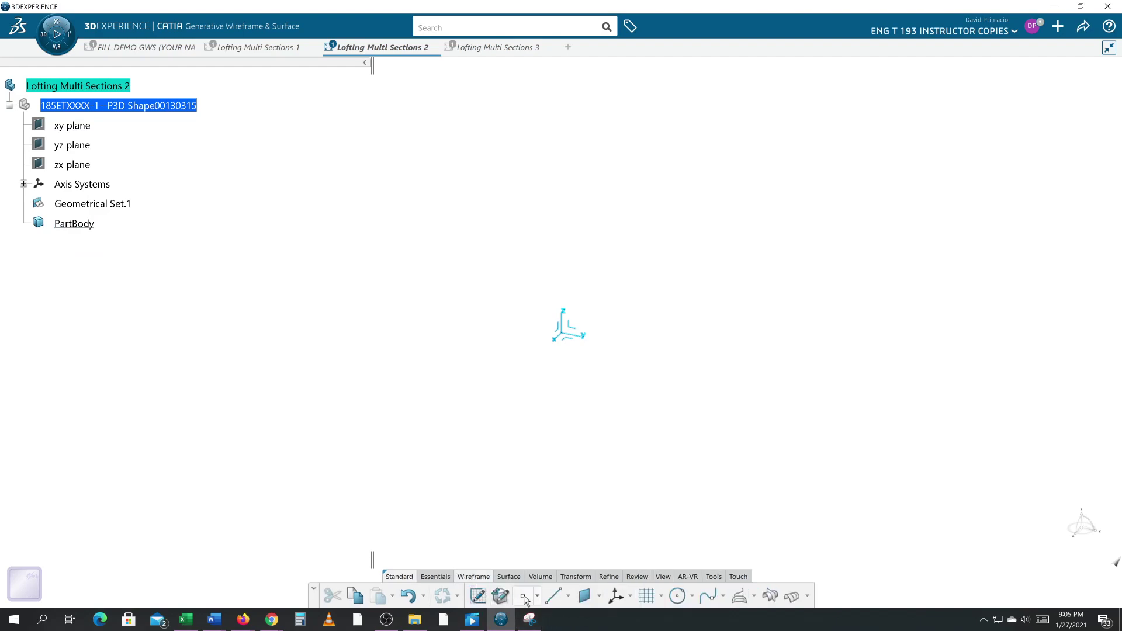
click(599, 597)
click(598, 554)
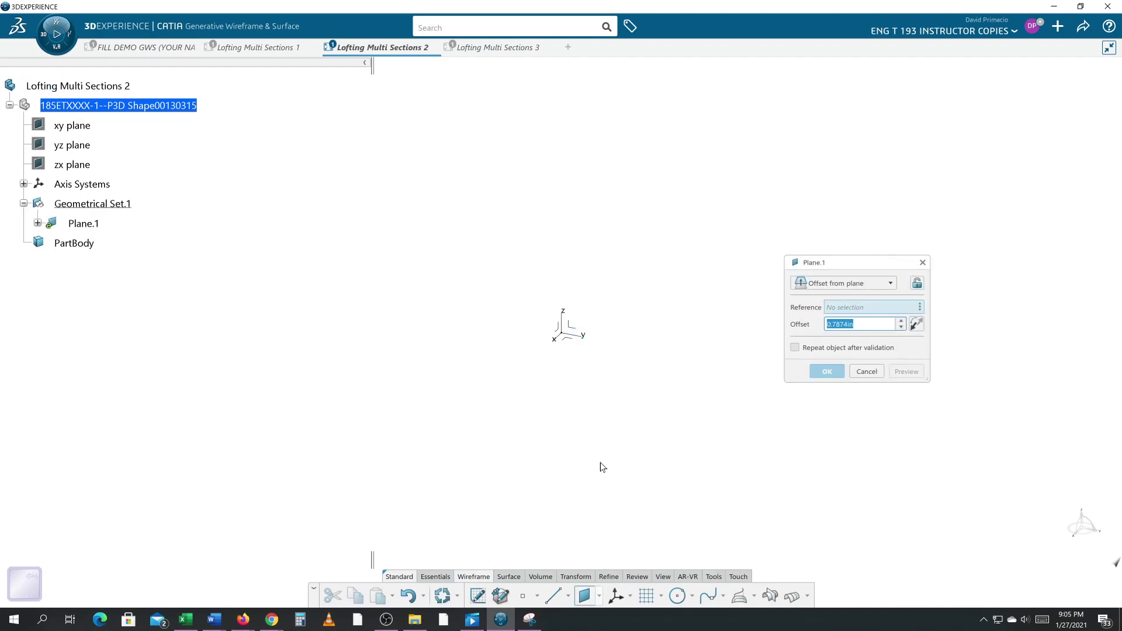
click(579, 332)
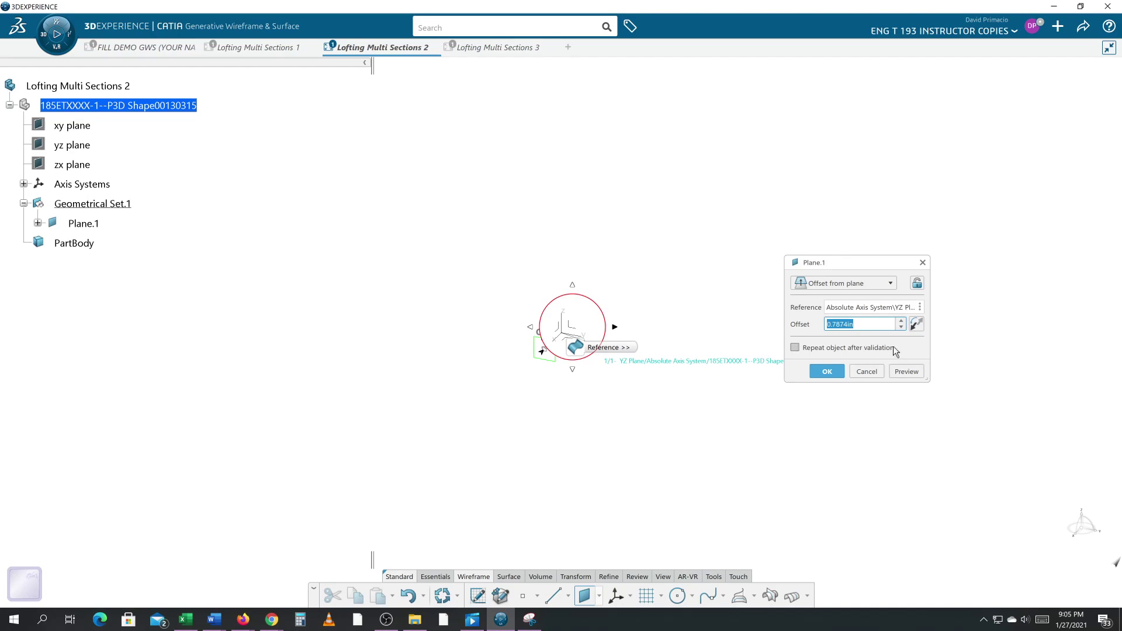
text(0)
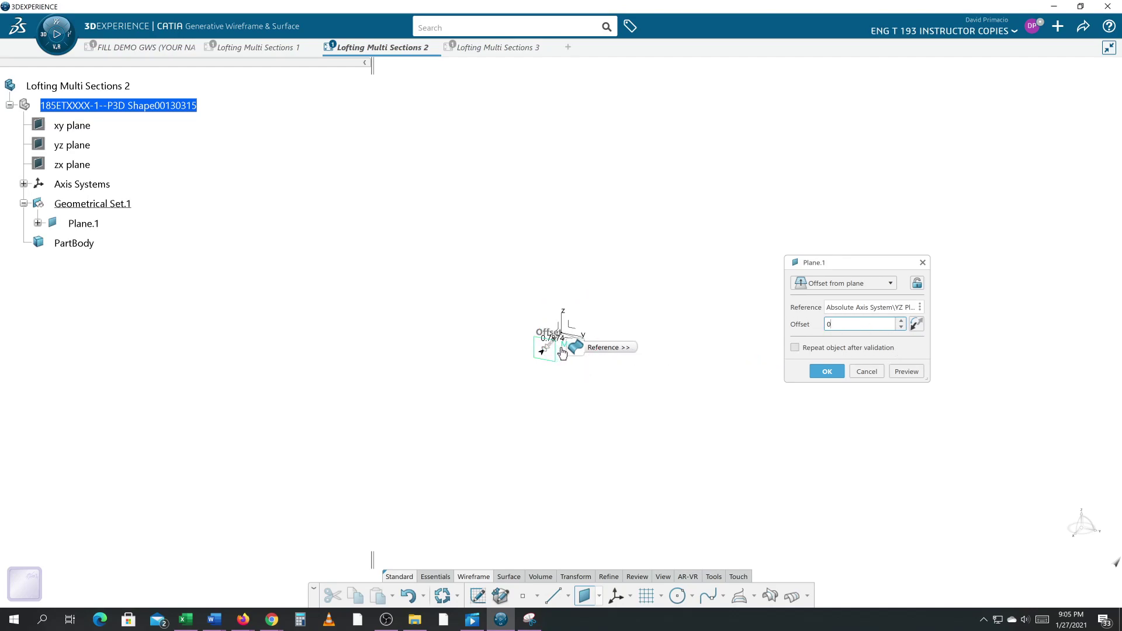
key(Return)
drag(467, 299, 372, 236)
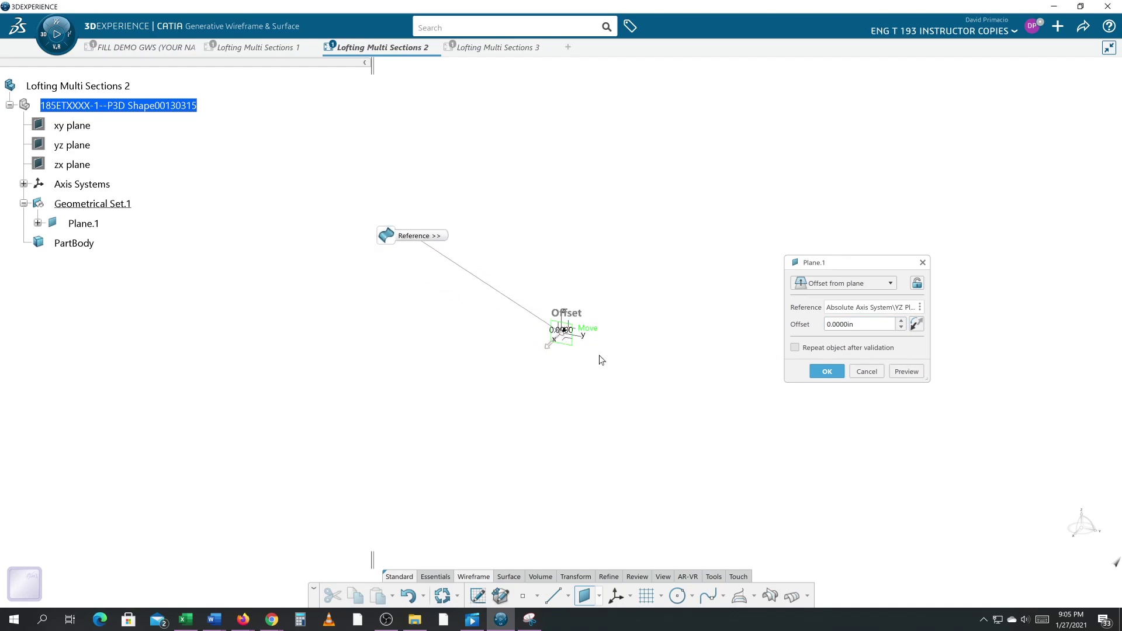
drag(562, 329, 326, 174)
click(828, 372)
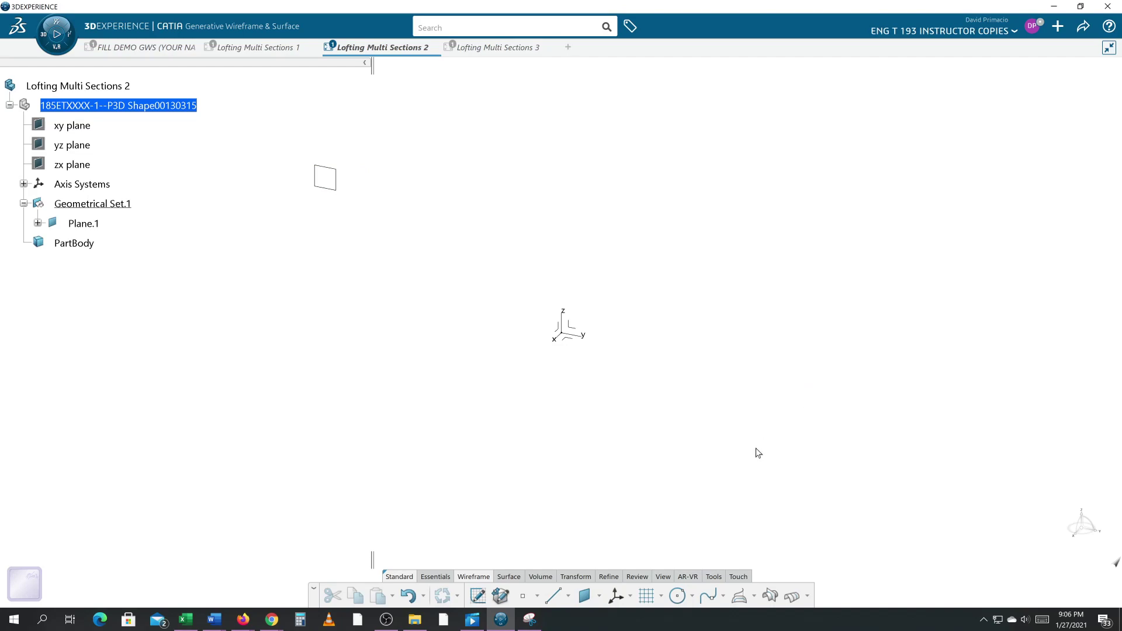
Create a second plane offset from the YZ plane, with its symbol moved away from the origin and a new offset value
click(585, 599)
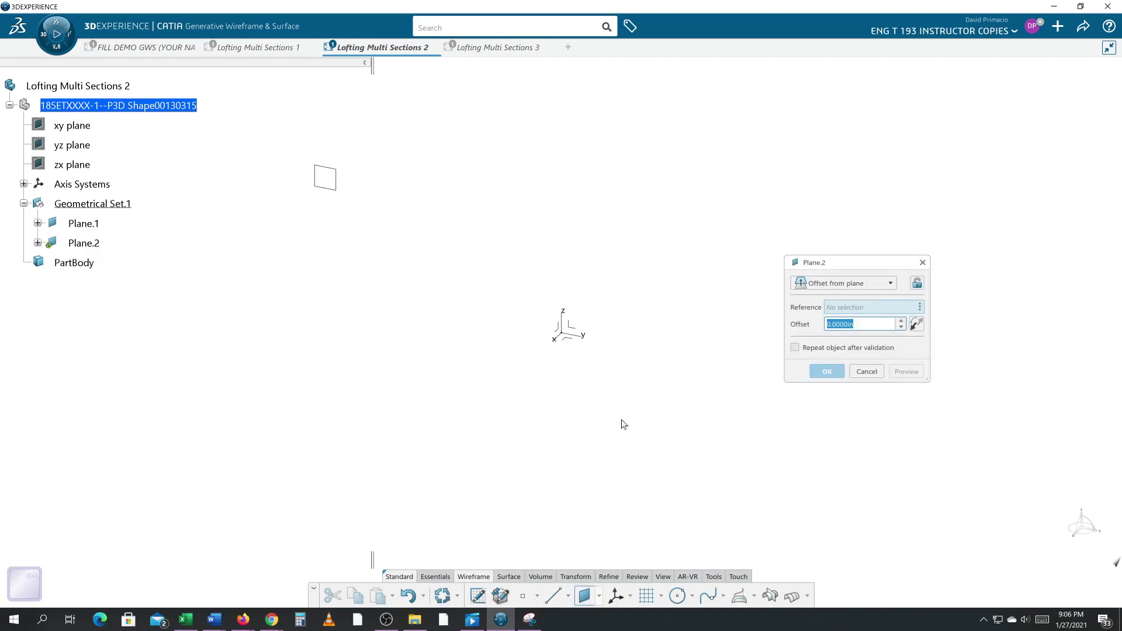
click(571, 329)
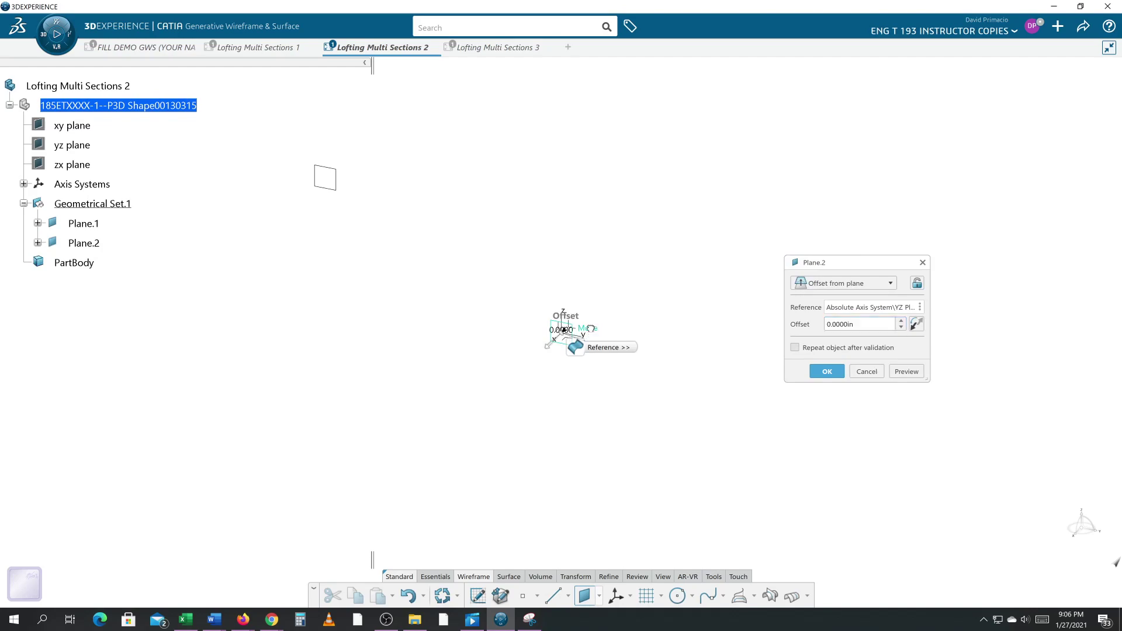
click(328, 257)
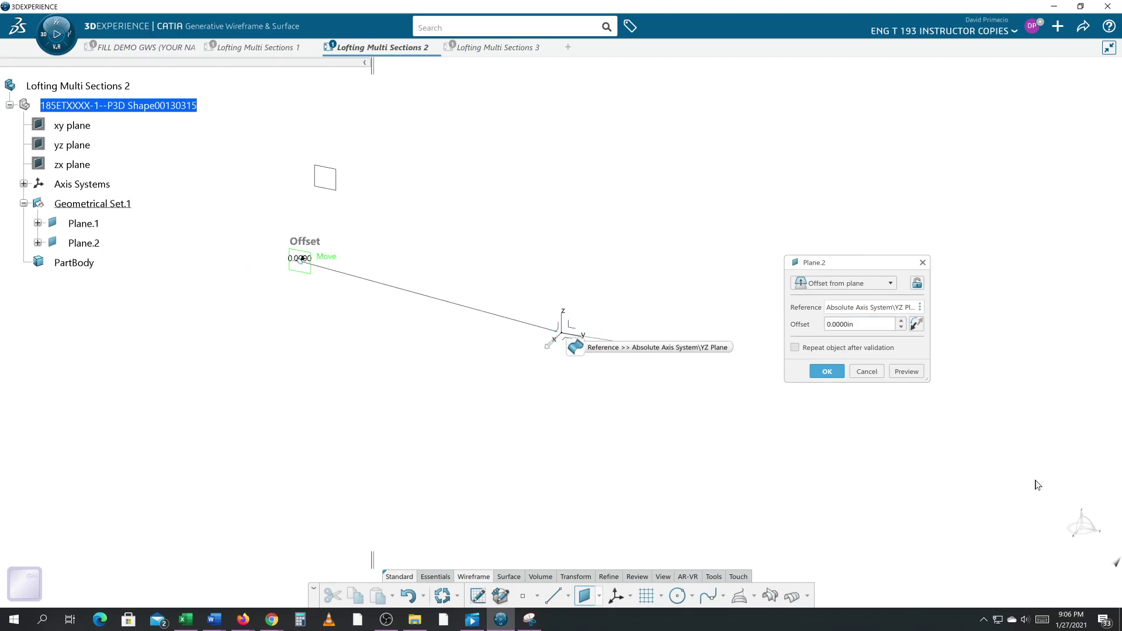
drag(863, 328, 731, 326)
key(Return)
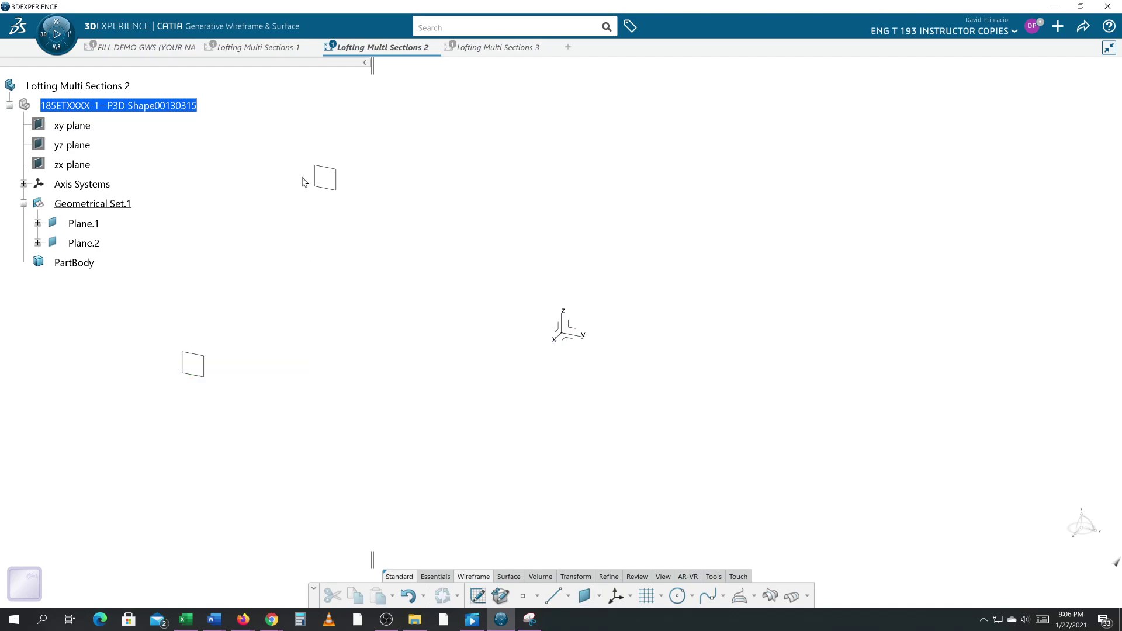
Start a positioned view of Plane.1 for drawing by opening a new sketch on it
click(325, 188)
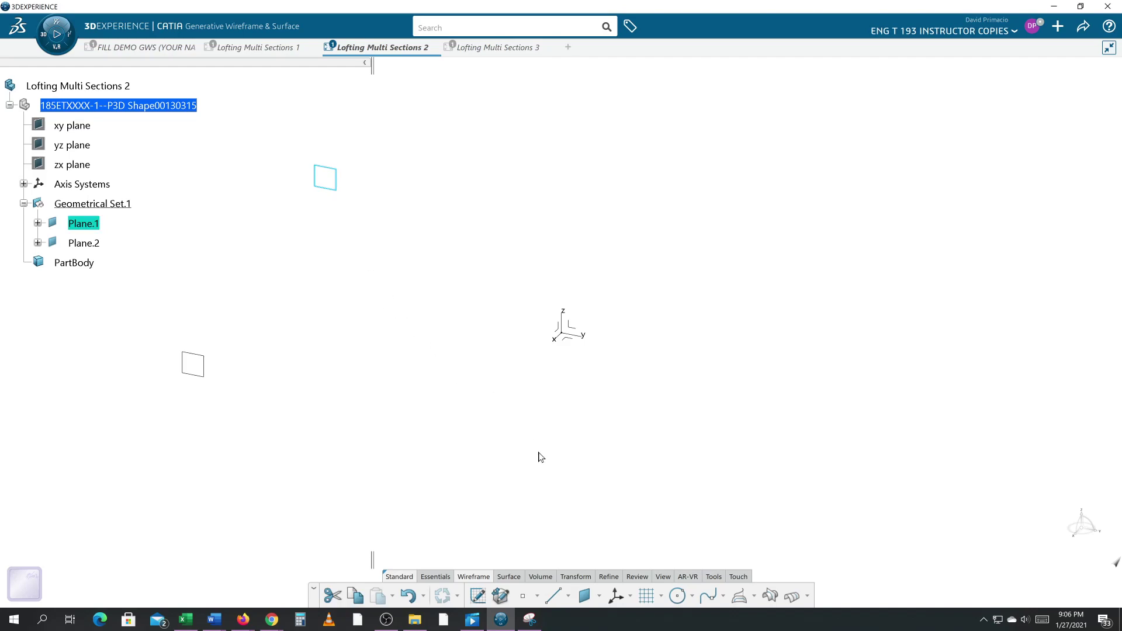
click(342, 180)
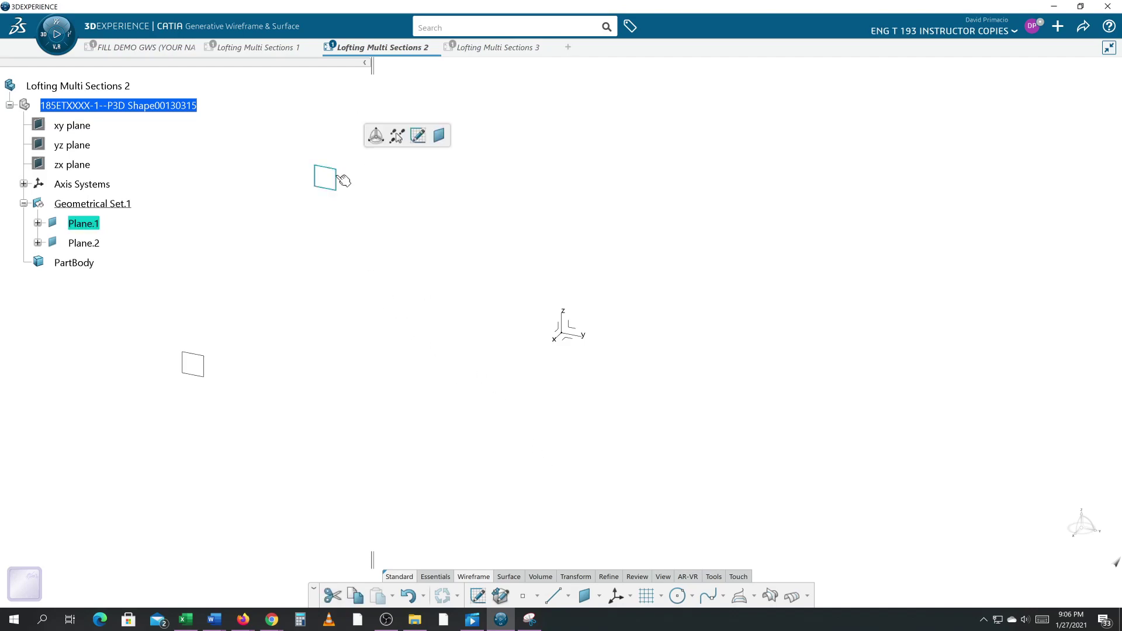
click(418, 135)
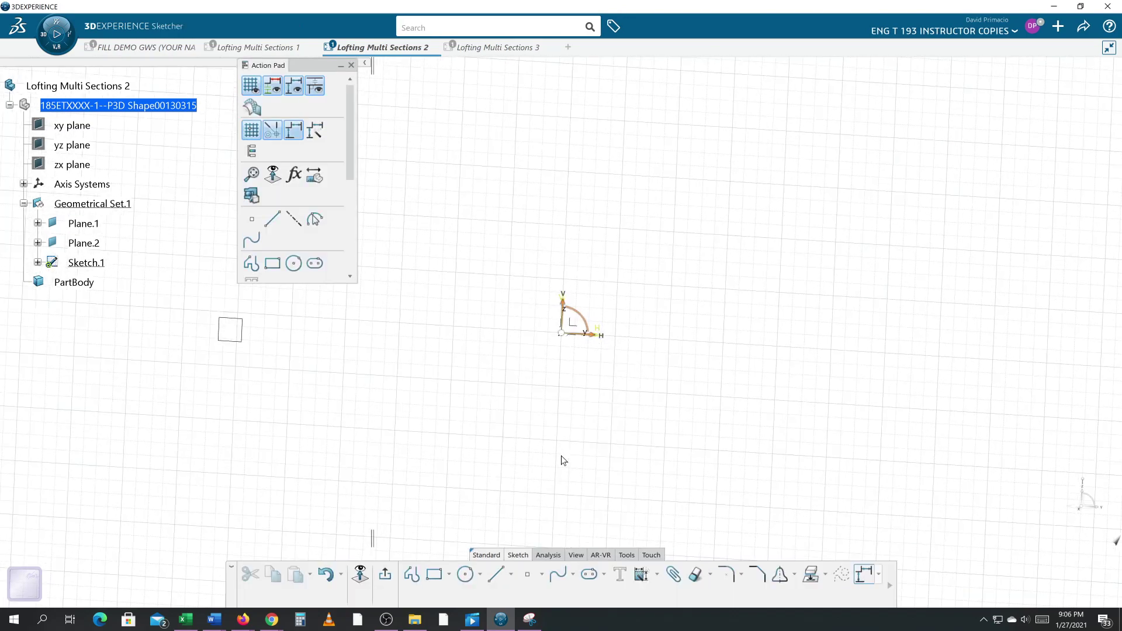
Sketch a rectangle 7 in wide and 3 in high from H -3, V 0 to H 4, V 3 on Plane.1
click(435, 575)
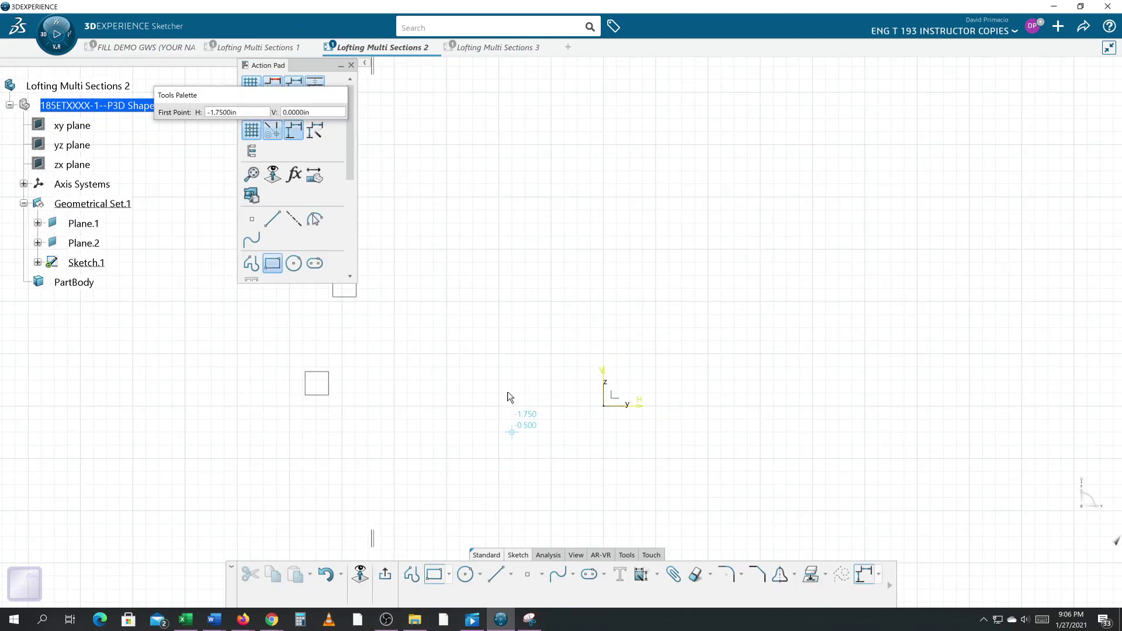
click(446, 406)
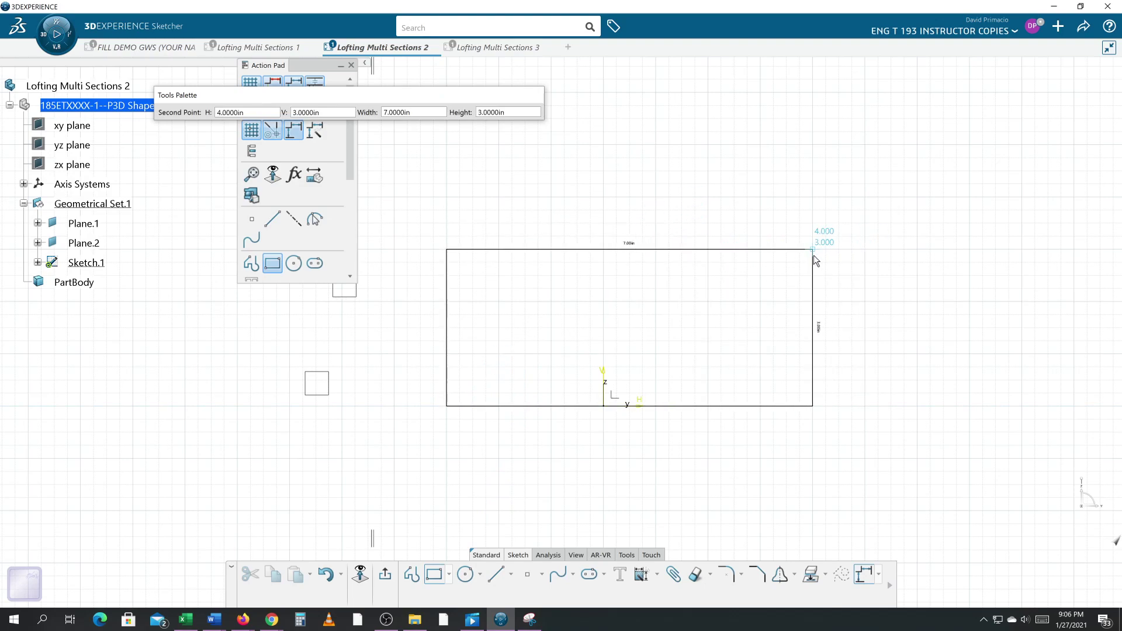
click(814, 256)
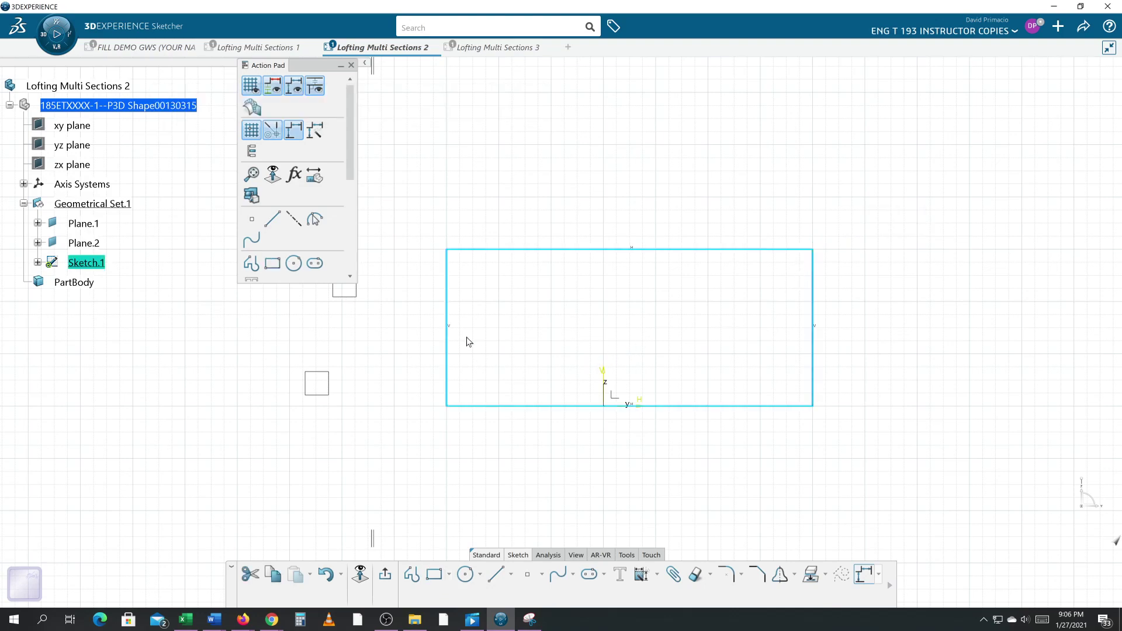
Round the rectangle's two upper corners together with a 0.75 in radius using Corner
drag(415, 180, 922, 297)
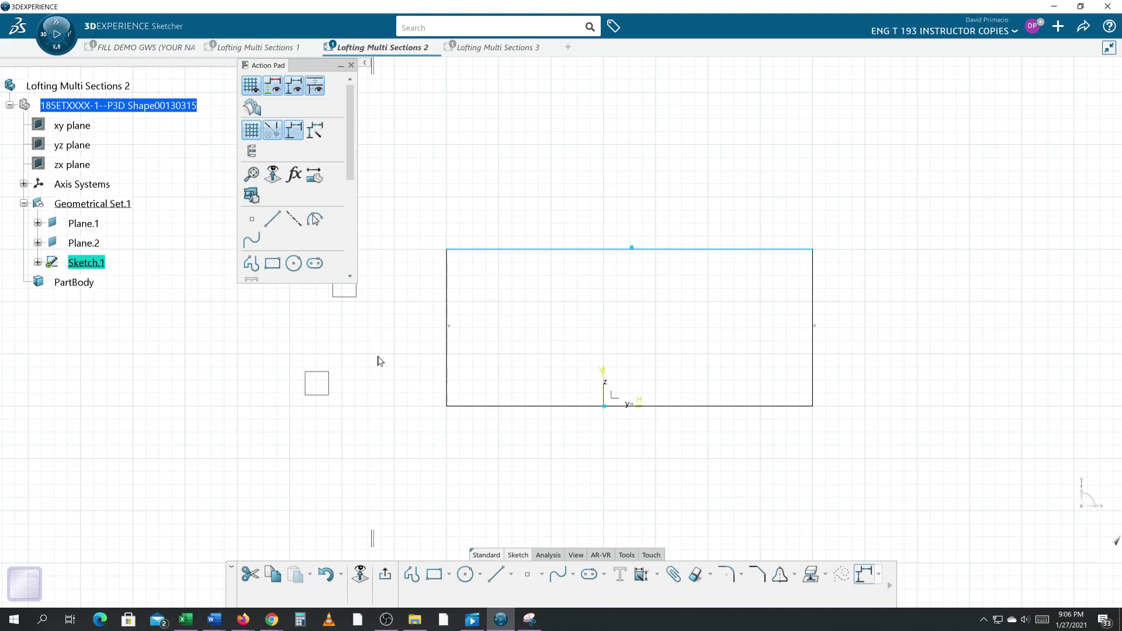
click(726, 576)
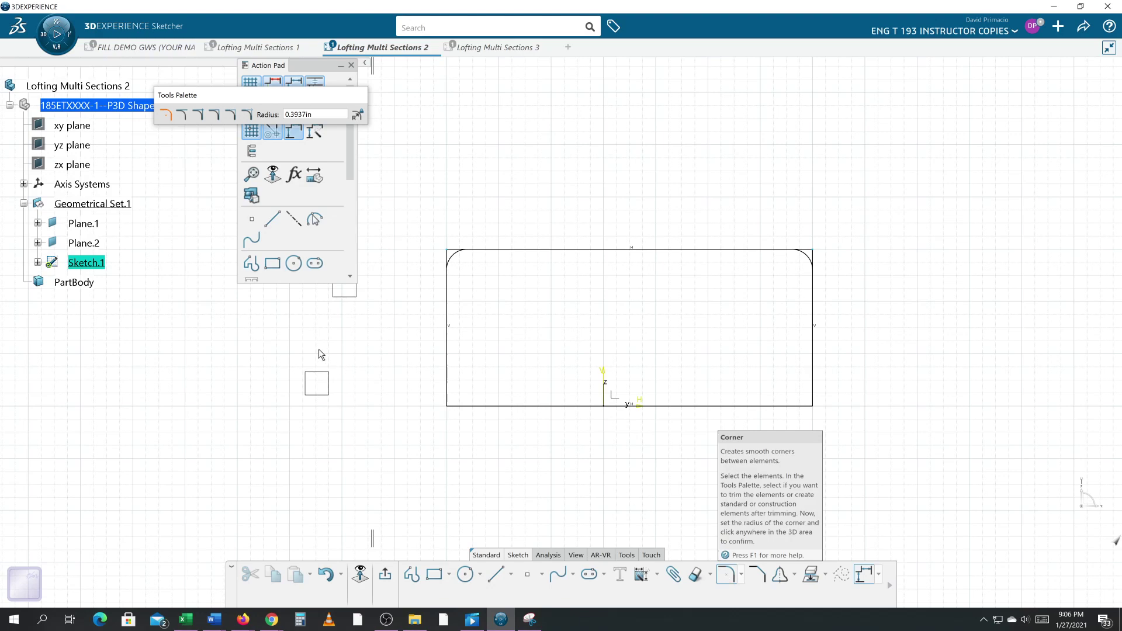
double_click(303, 114)
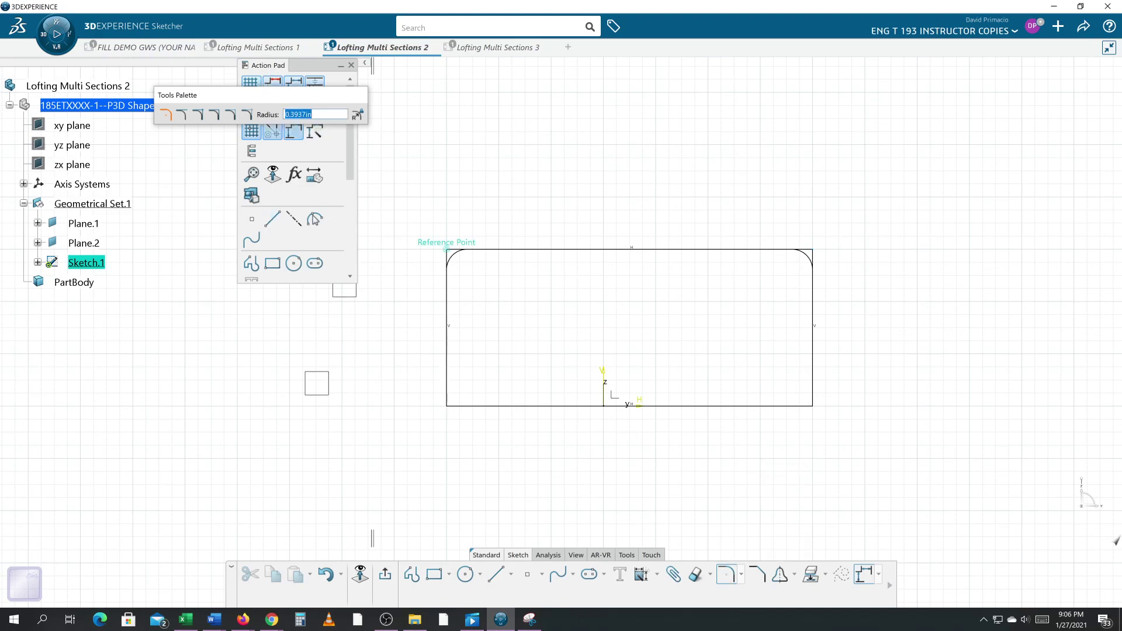
text(.75)
key(Return)
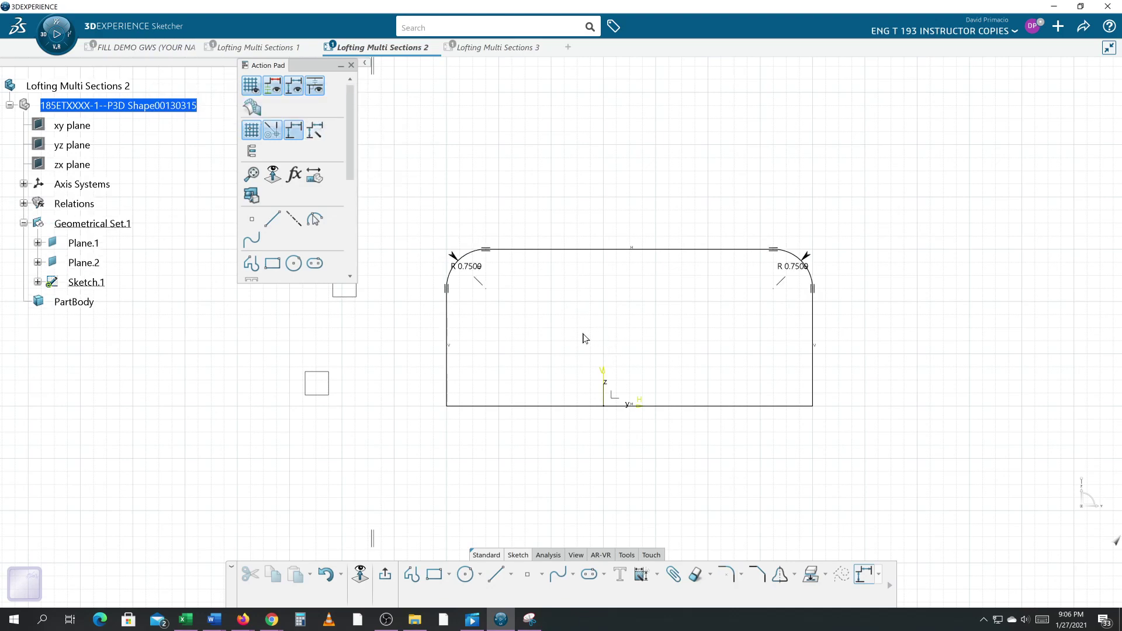
Try deleting the profile's base line and then shifting that line, undoing each change
click(483, 408)
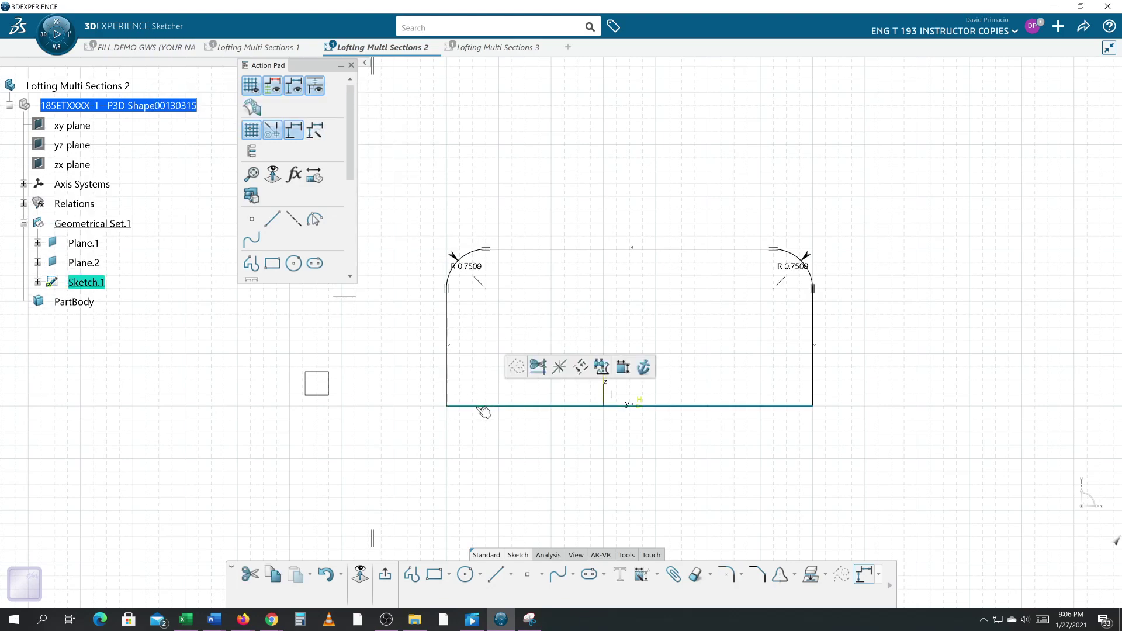
key(Delete)
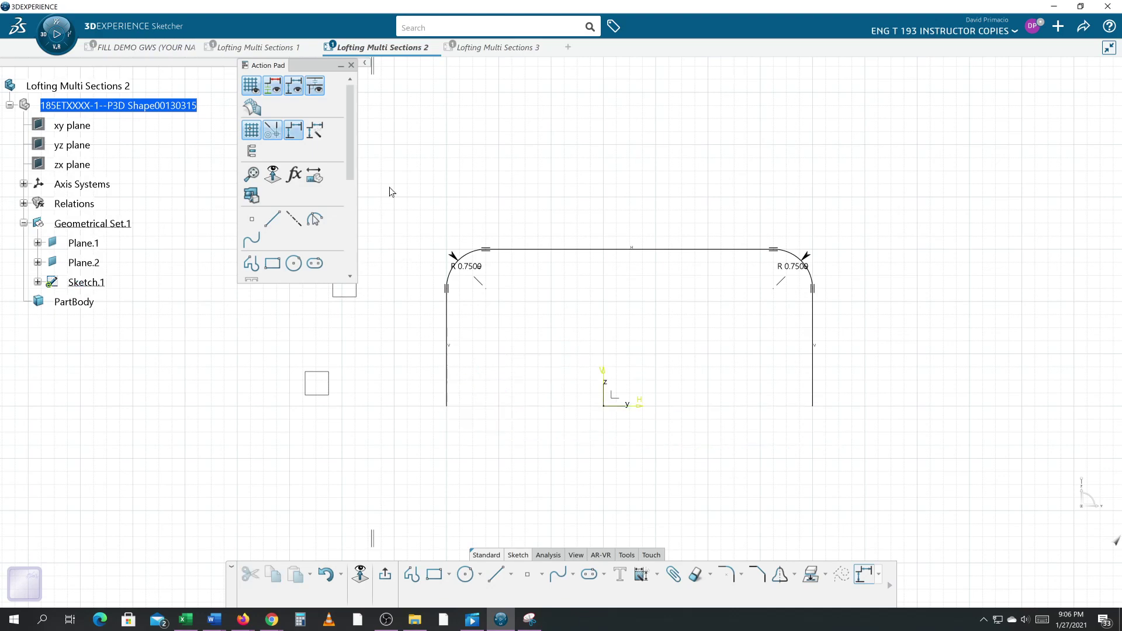
mouse_move(405, 183)
mouse_down()
mouse_move(865, 458)
mouse_move(892, 461)
mouse_up()
key(ctrl+z)
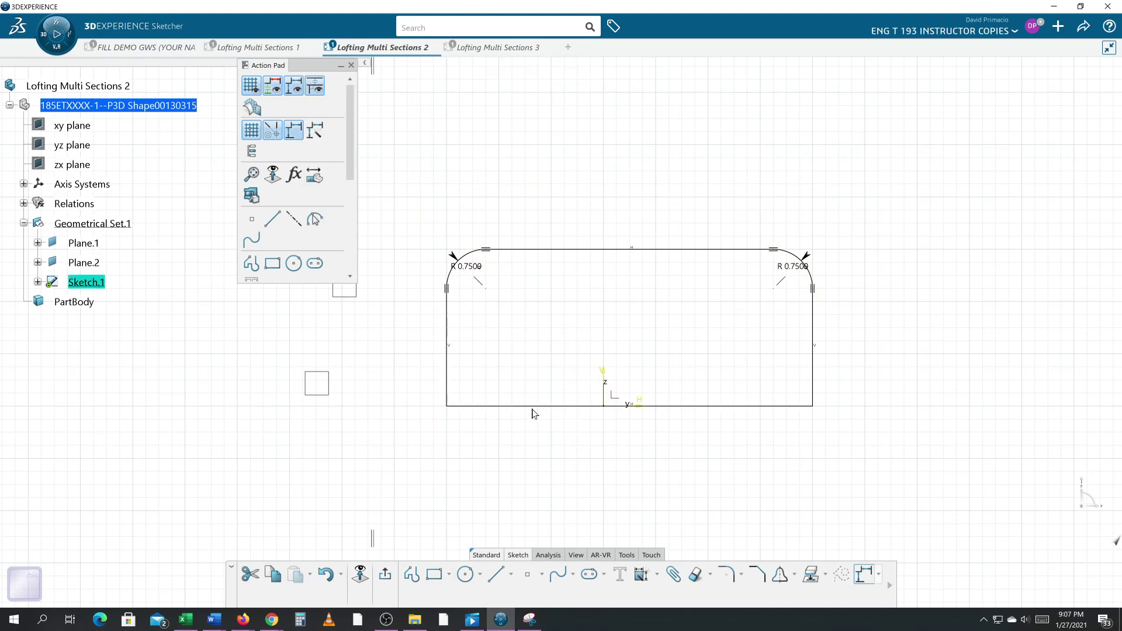
drag(532, 406, 506, 518)
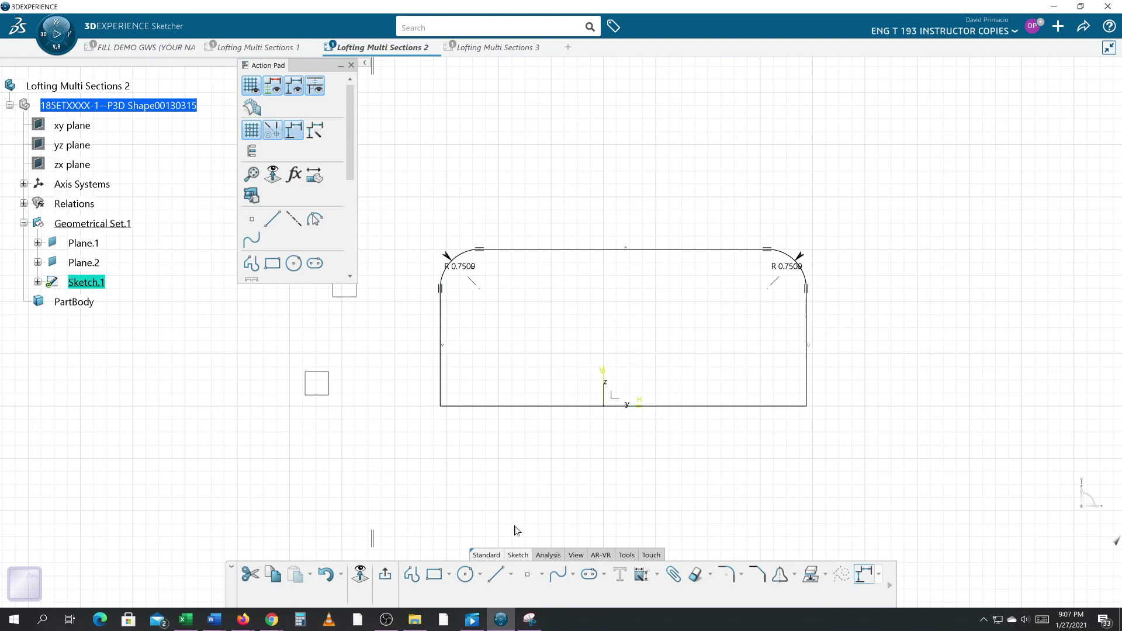
key(ctrl+z)
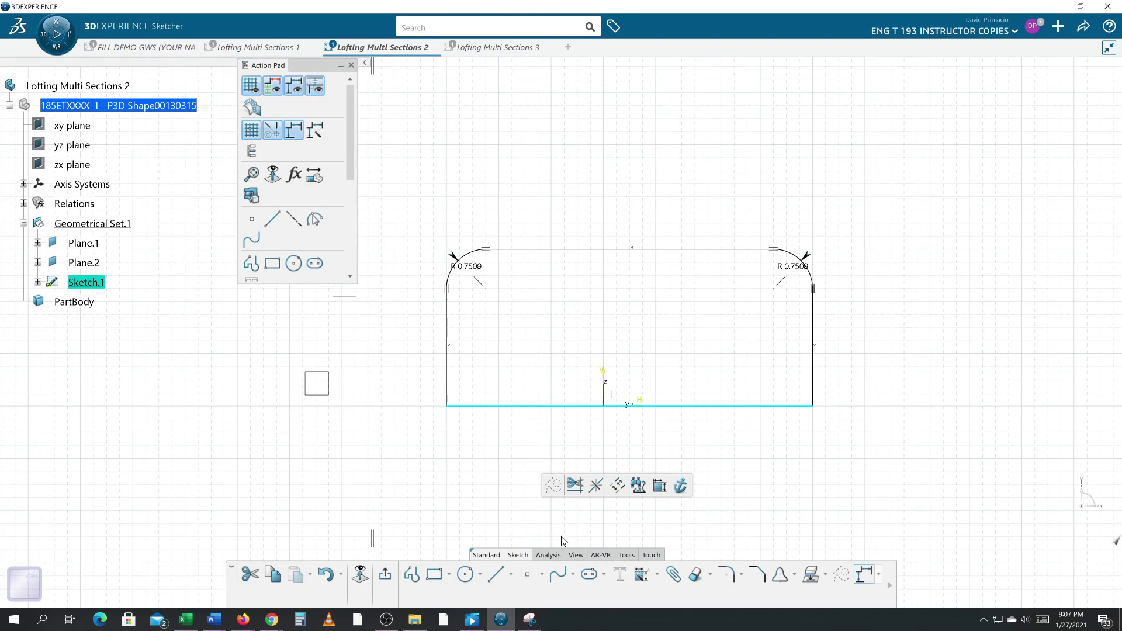
Transform the base line of the rounded profile into an axis
click(511, 575)
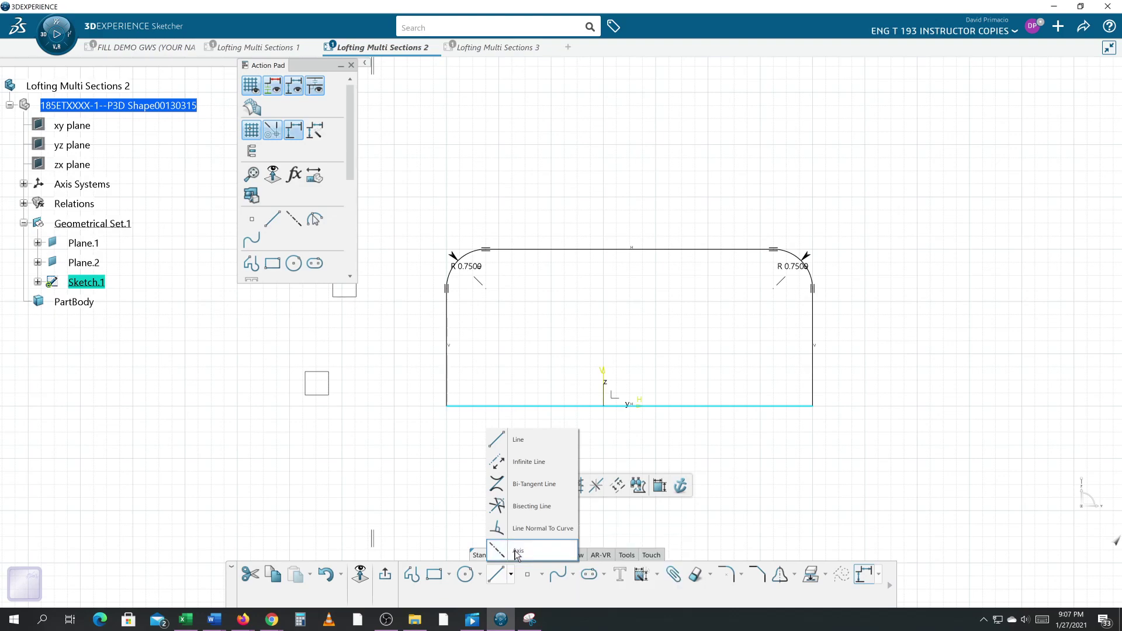
click(518, 553)
click(578, 355)
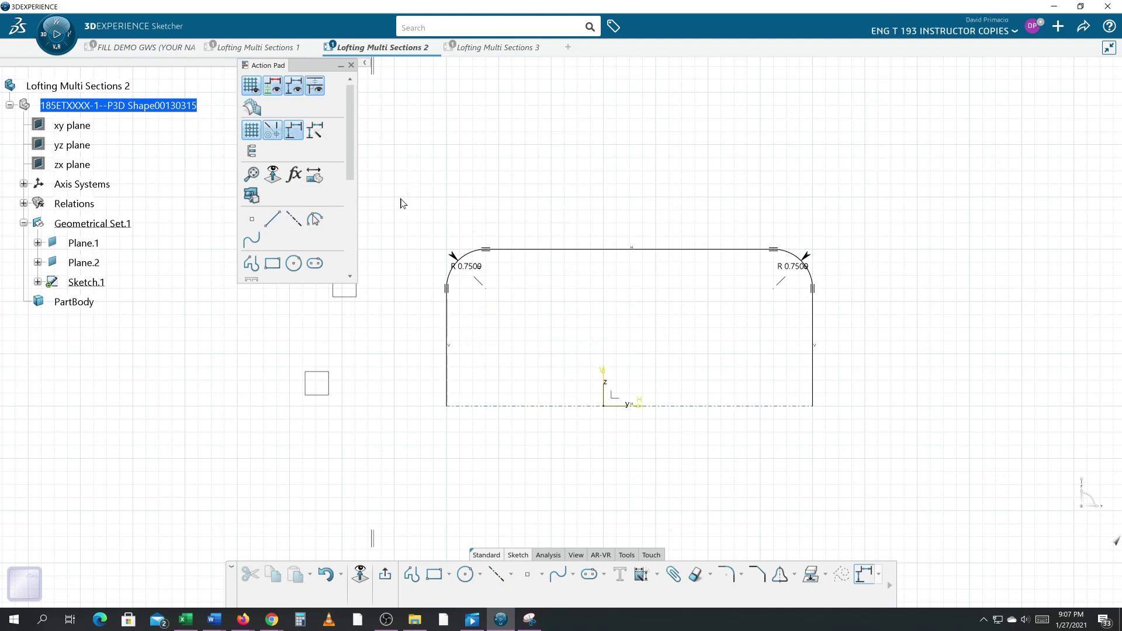
Try Auto Constraint on the whole rounded profile without reference elements, and undo the added dimensions
drag(402, 204, 903, 517)
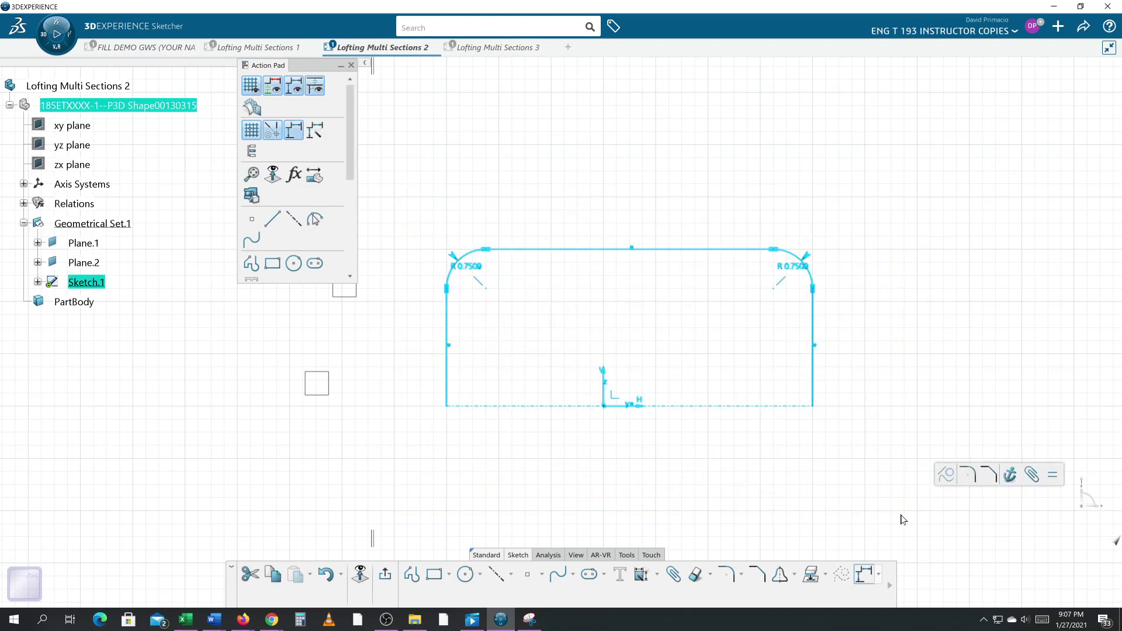
click(656, 576)
click(663, 506)
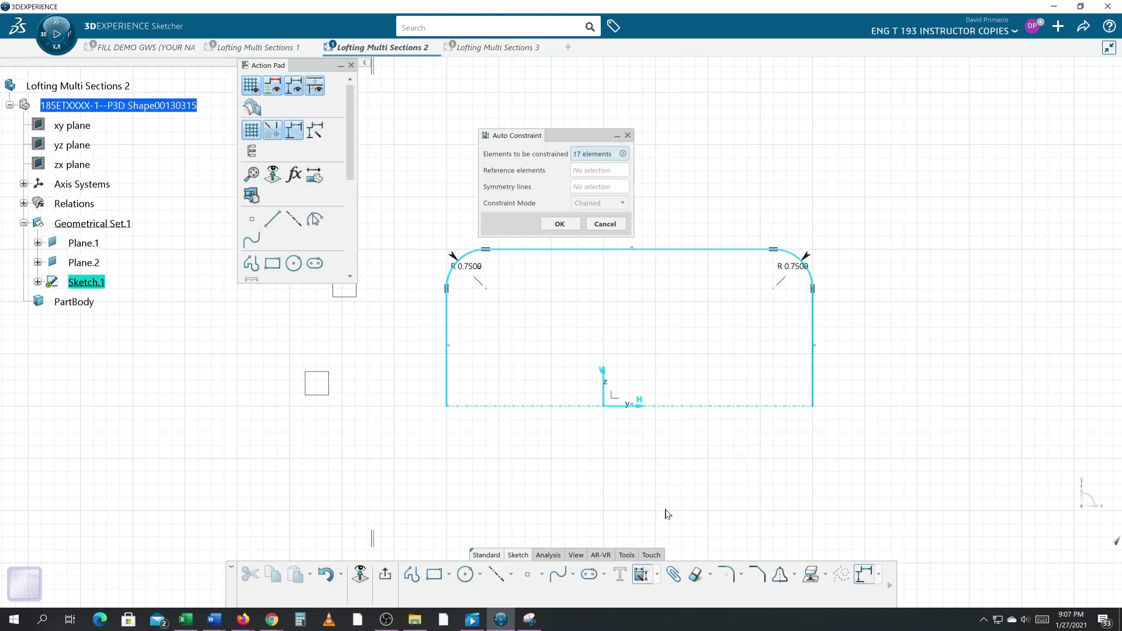
click(562, 223)
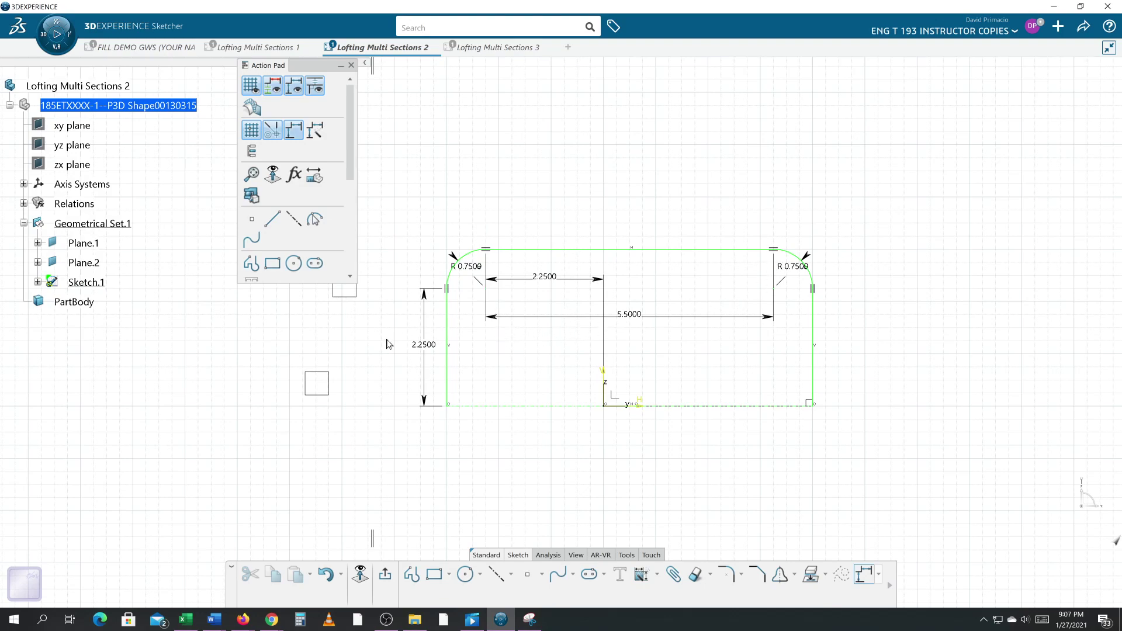
key(ctrl+a)
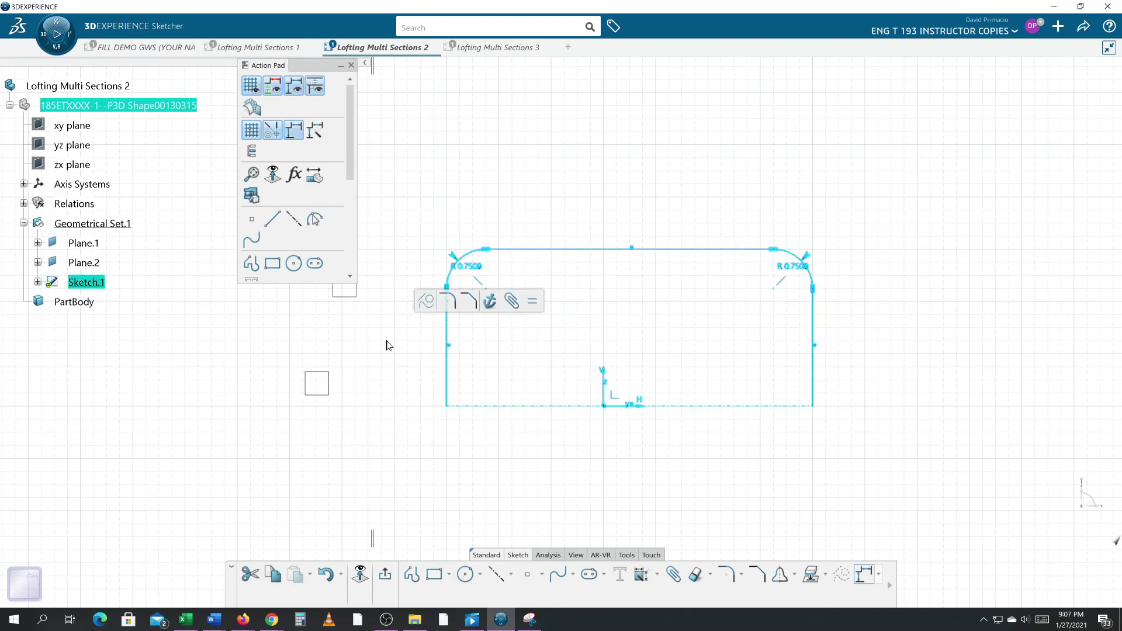
Auto-constrain the whole profile in Stacked mode with the base axis and the left vertical line as reference elements
mouse_move(394, 178)
mouse_down()
mouse_move(608, 351)
mouse_move(1034, 514)
mouse_up()
click(649, 578)
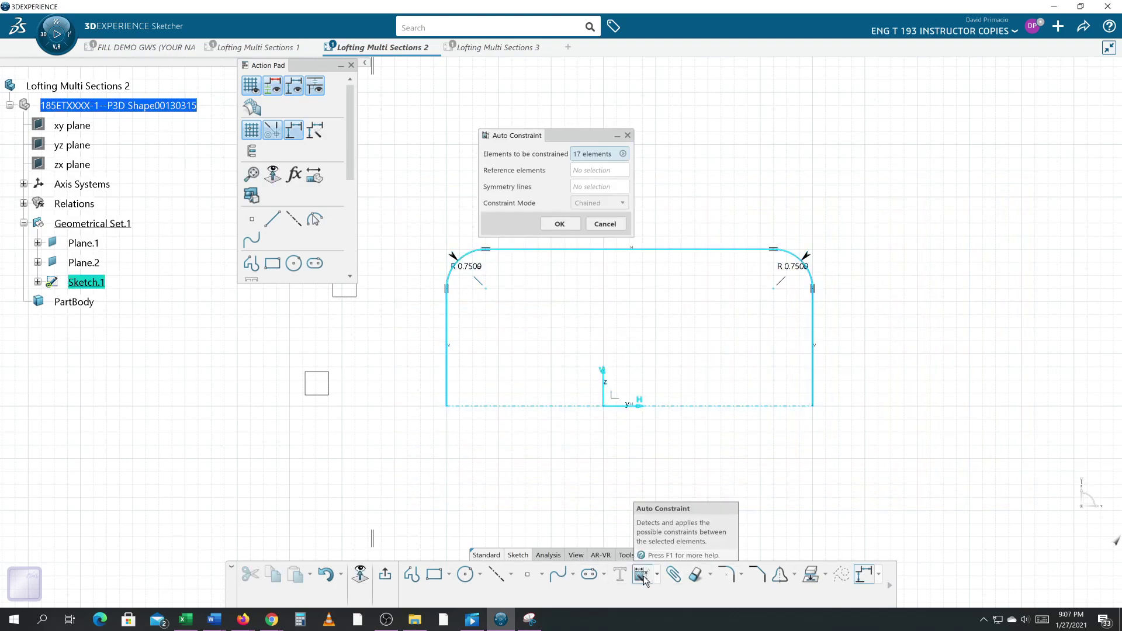
click(599, 175)
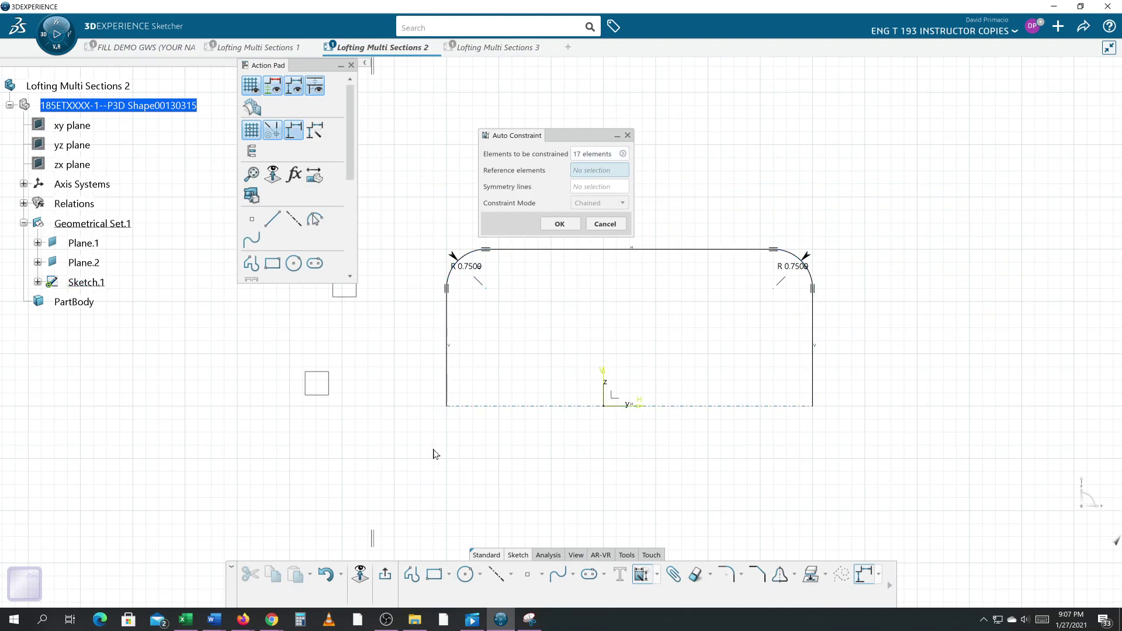
click(493, 406)
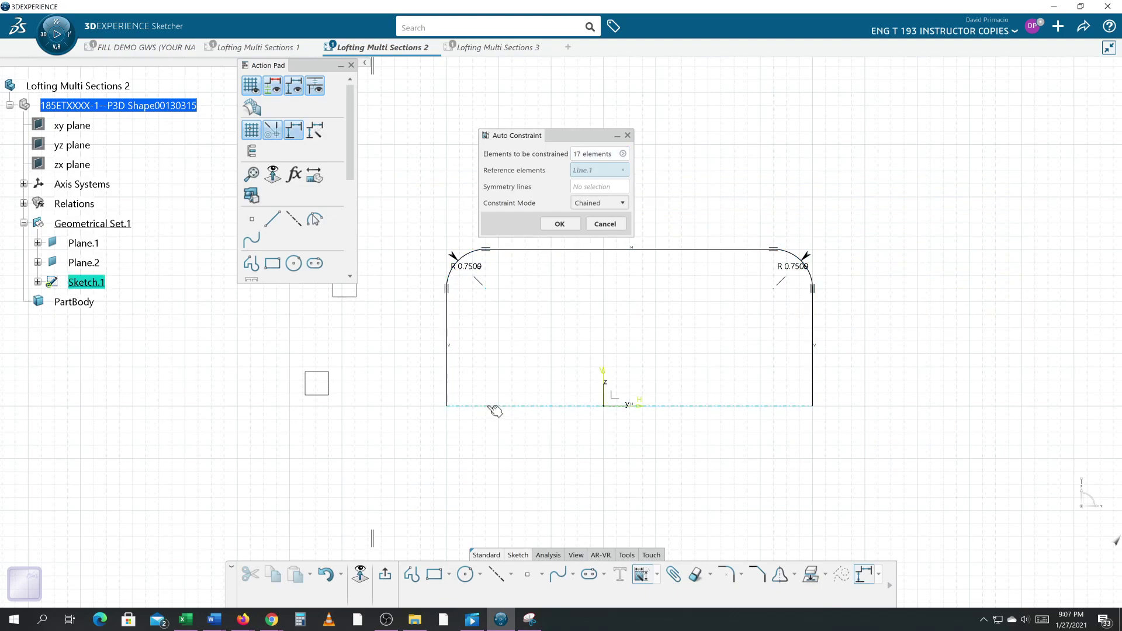
click(448, 381)
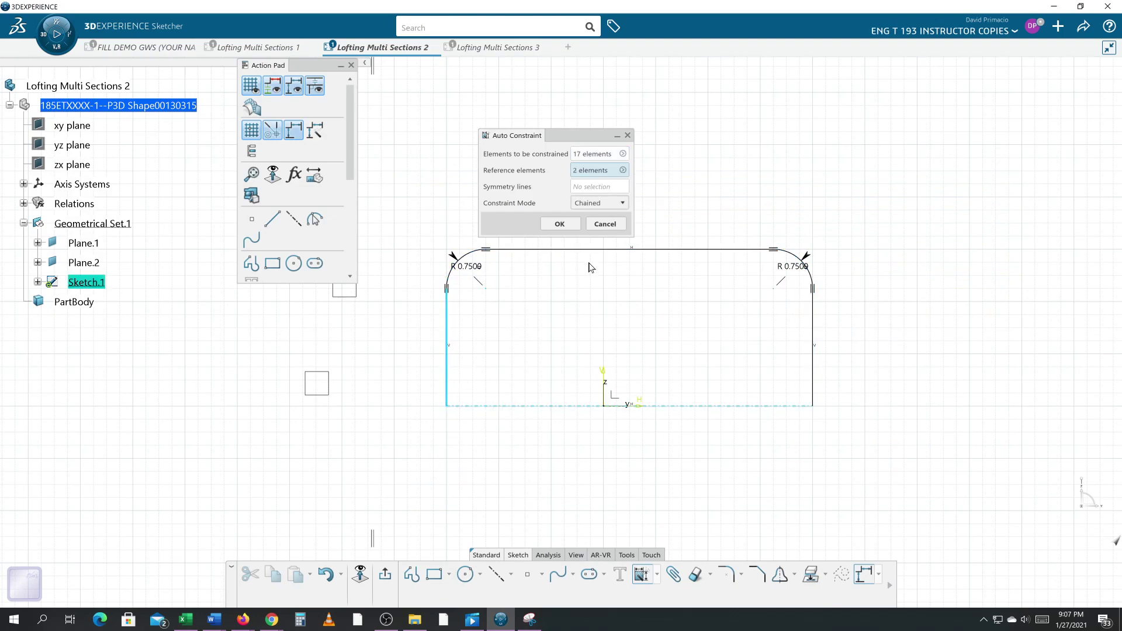
click(584, 203)
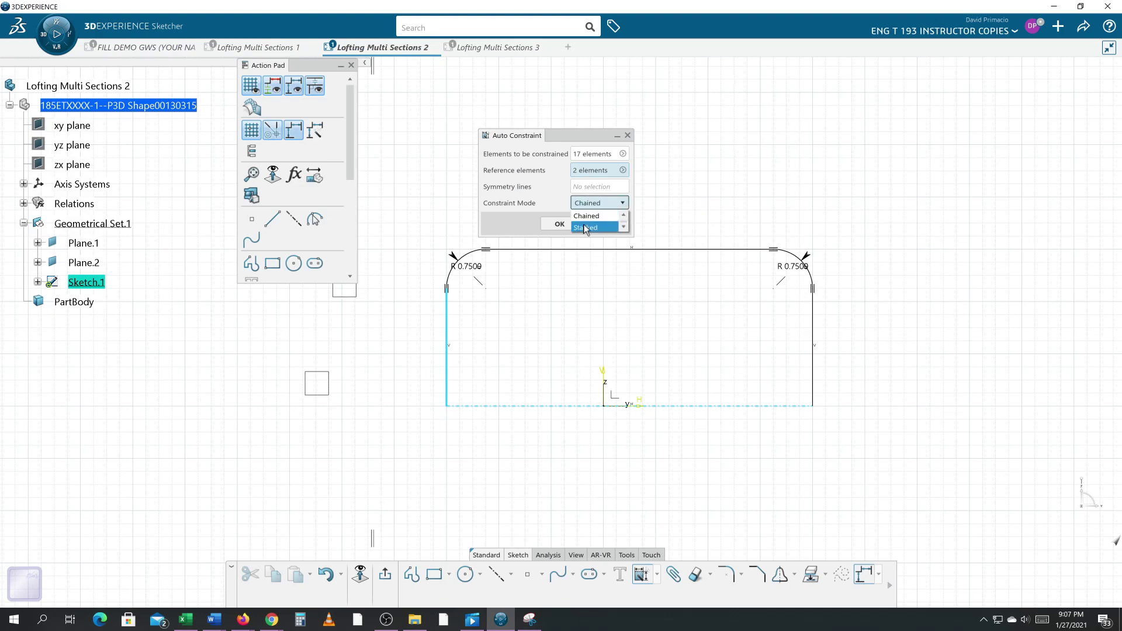
click(585, 228)
click(556, 226)
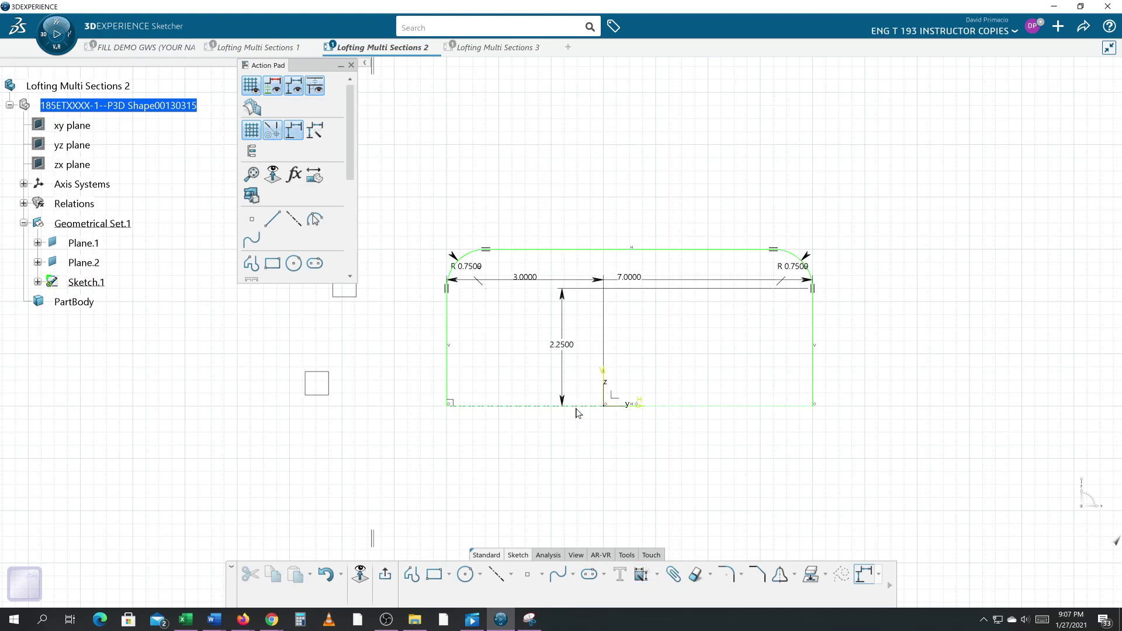
Reposition the overall width dimension above the profile, the height dimension to its right and the left-side-to-V-axis dimension below it
click(740, 281)
drag(739, 281, 740, 195)
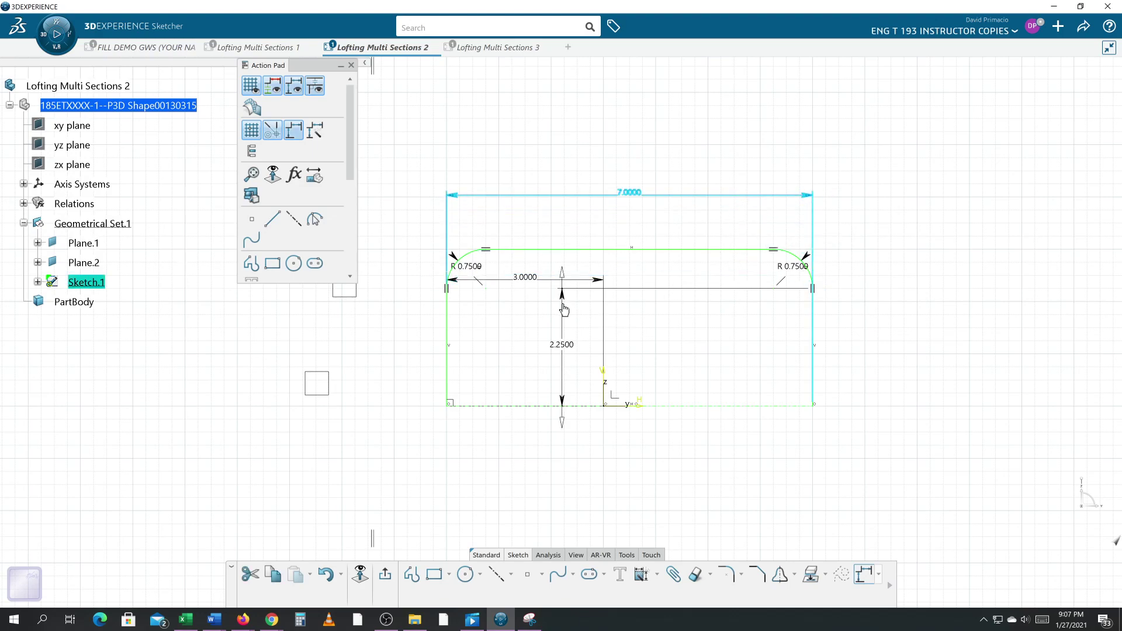
drag(564, 310, 875, 290)
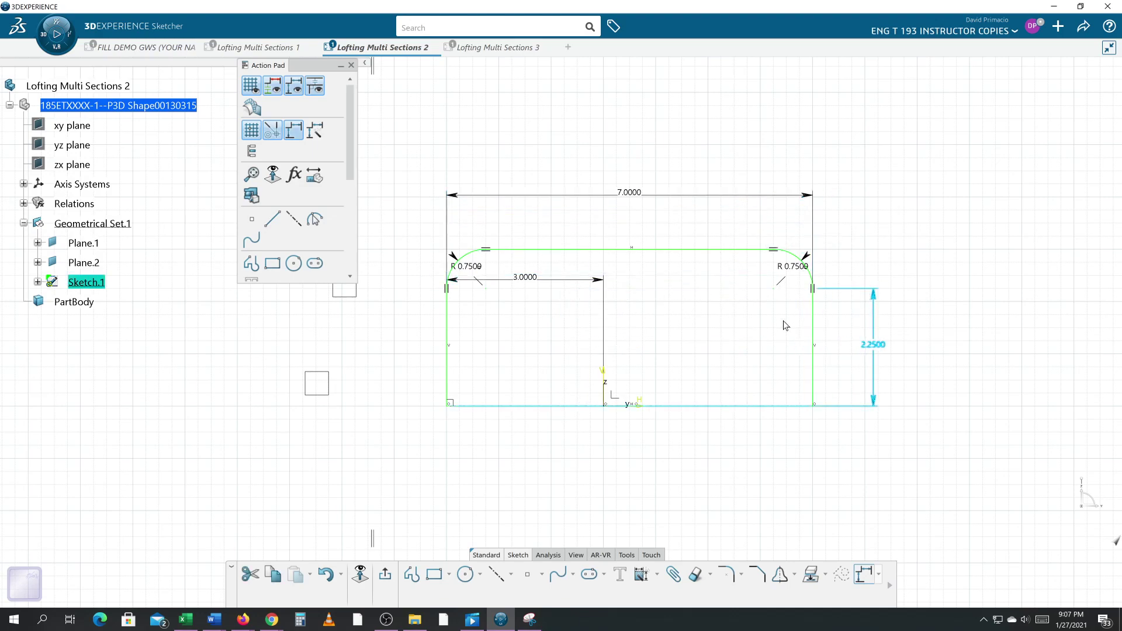
mouse_move(574, 284)
mouse_down()
mouse_move(579, 205)
mouse_move(596, 468)
mouse_up()
middle_drag(572, 268, 621, 279)
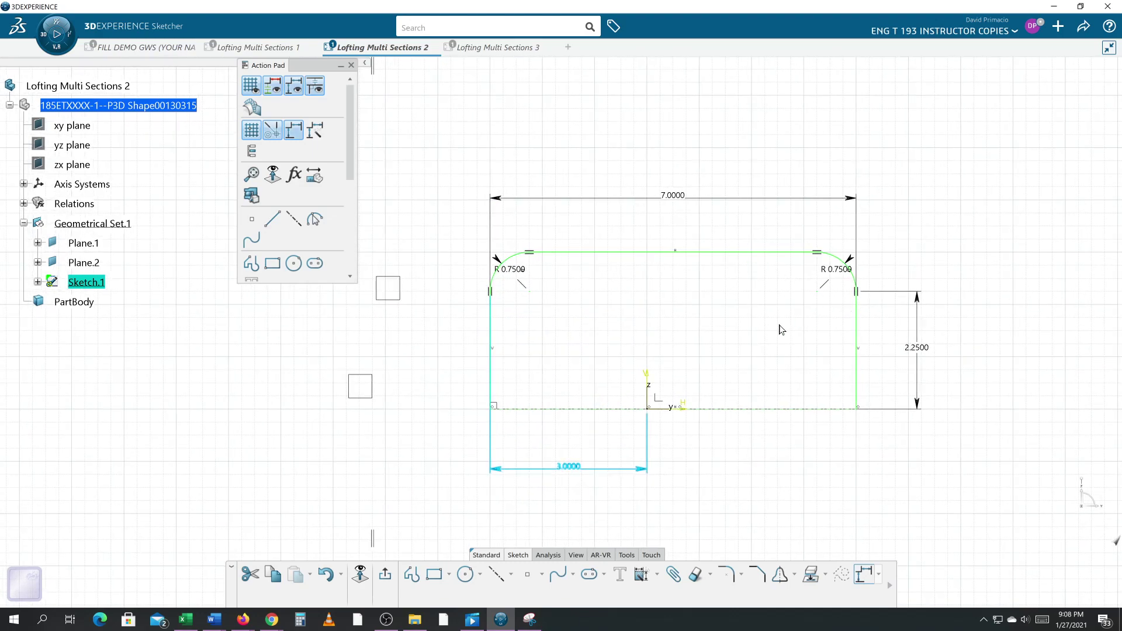
Undo the dimension moves, constraints, axis conversion and rounded corners, keeping only the plain rectangle
key(ctrl+z)
key(ctrl+z)
key(ctrl+z)
key(ctrl+z)
key(ctrl+z)
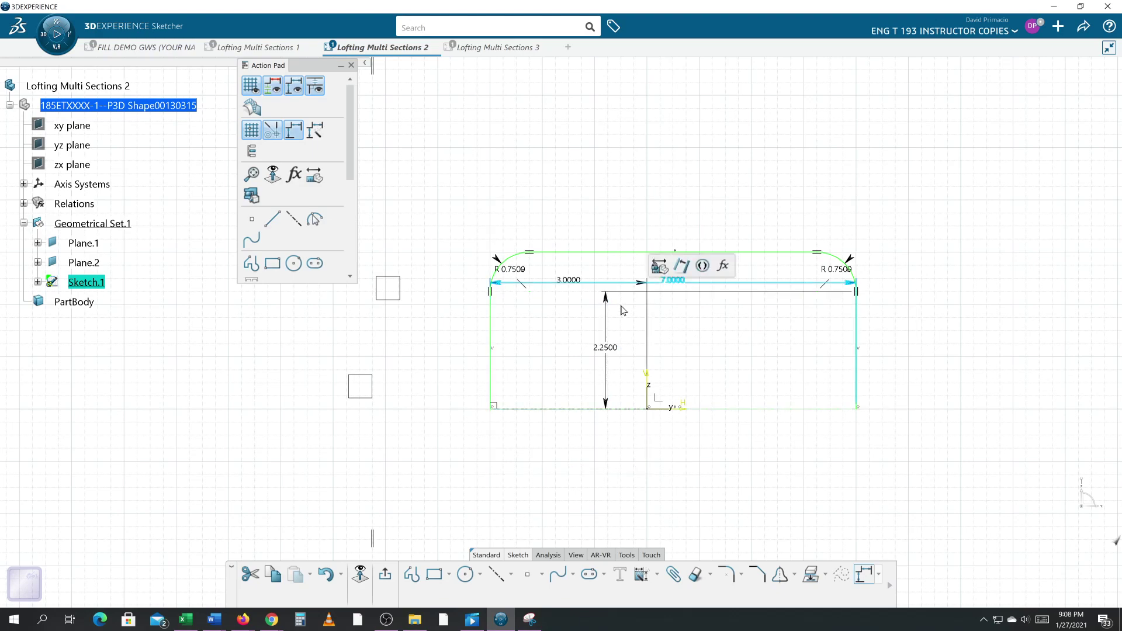
key(ctrl+z)
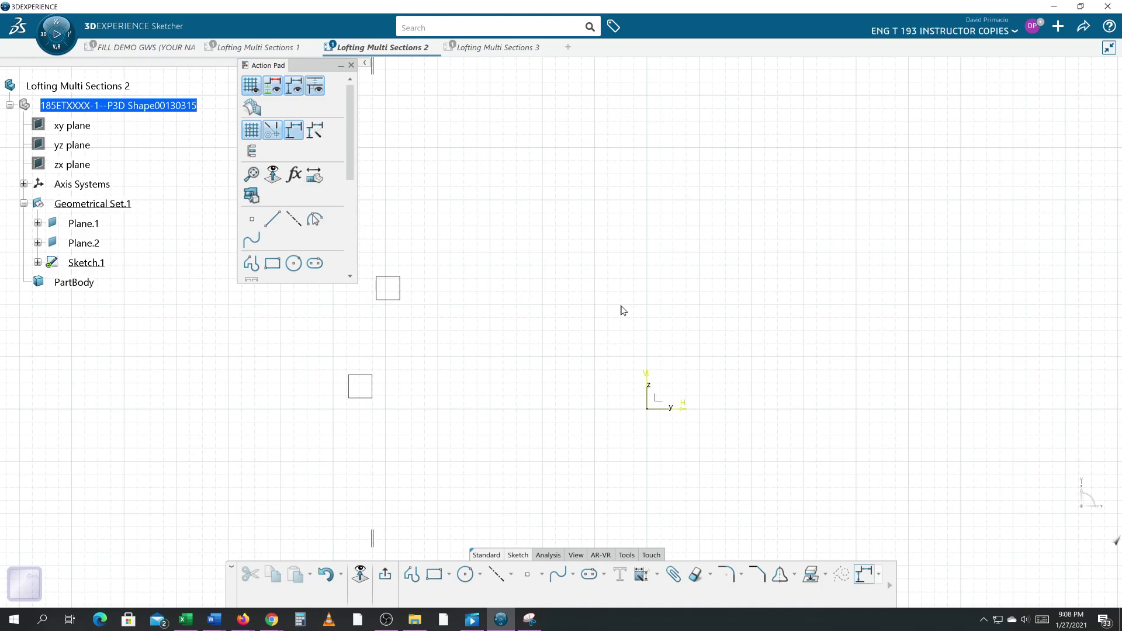
key(ctrl+z)
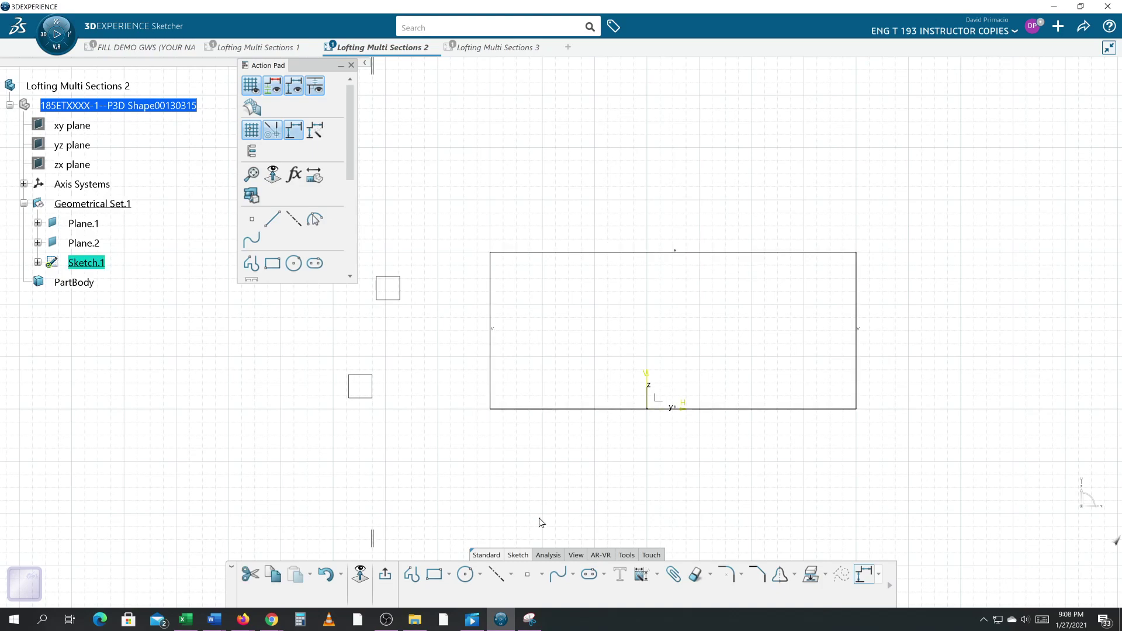
Transform the plain rectangle's base line into an axis and confirm the transformation
click(495, 577)
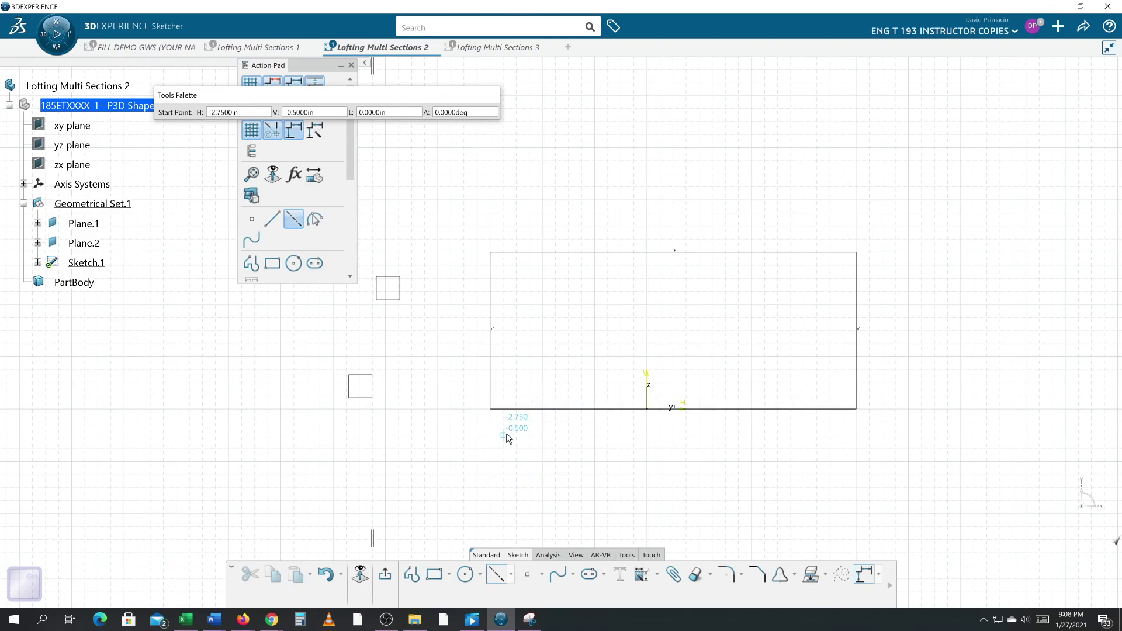
key(Escape)
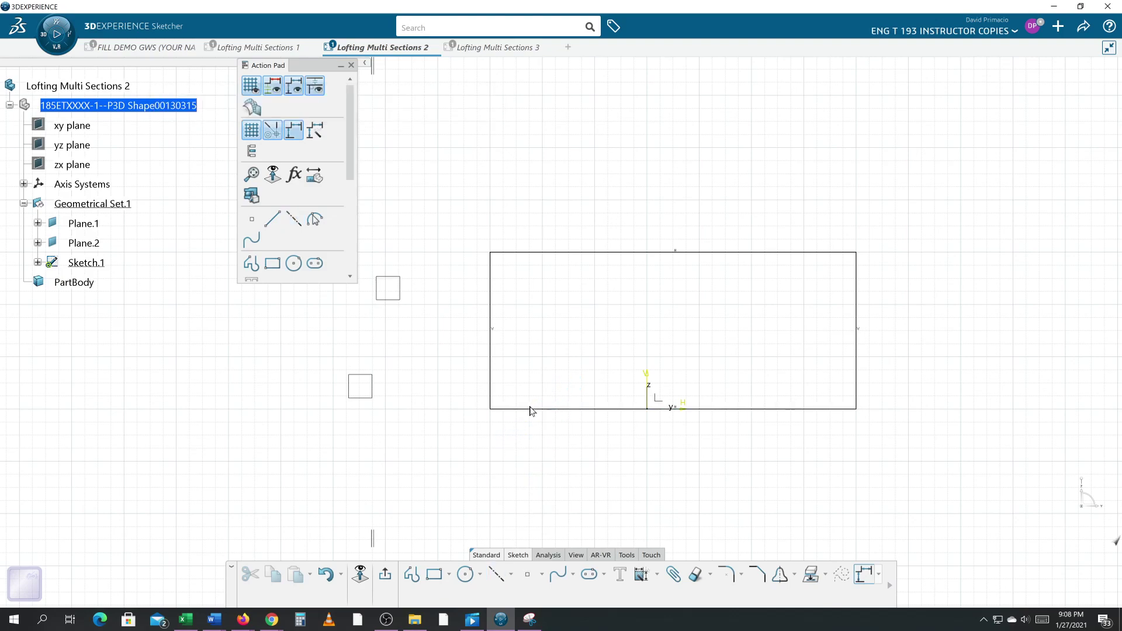
click(531, 410)
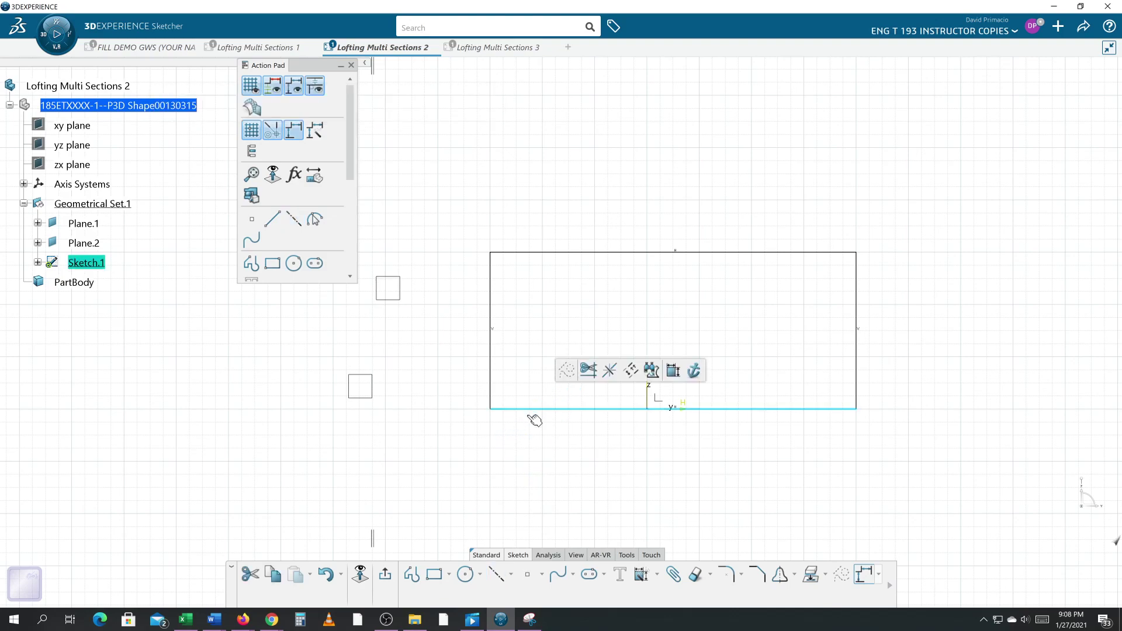
click(497, 576)
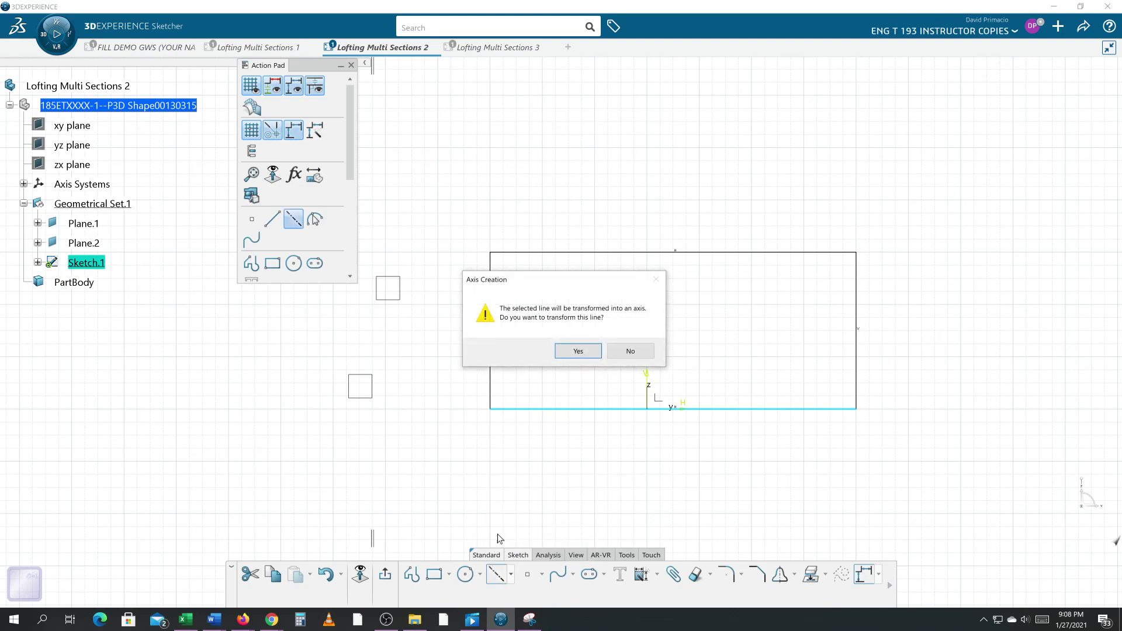
click(571, 353)
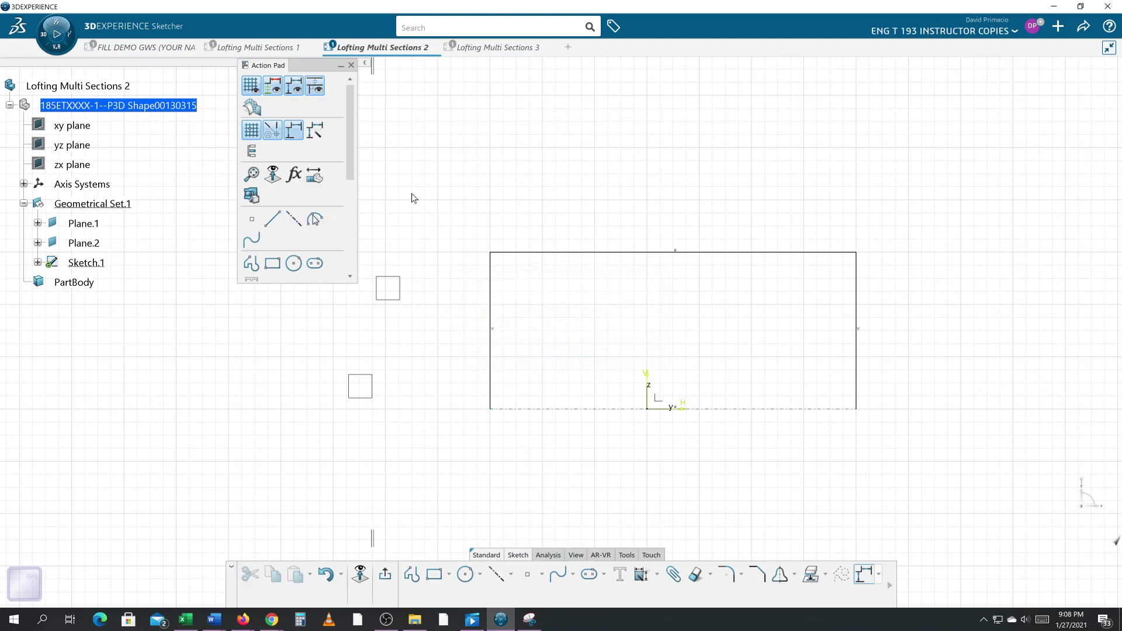
Auto-constrain the whole rectangle in Stacked mode with the base axis and the left vertical line as reference elements
mouse_move(474, 220)
mouse_down()
mouse_move(784, 401)
mouse_move(978, 450)
mouse_up()
click(651, 578)
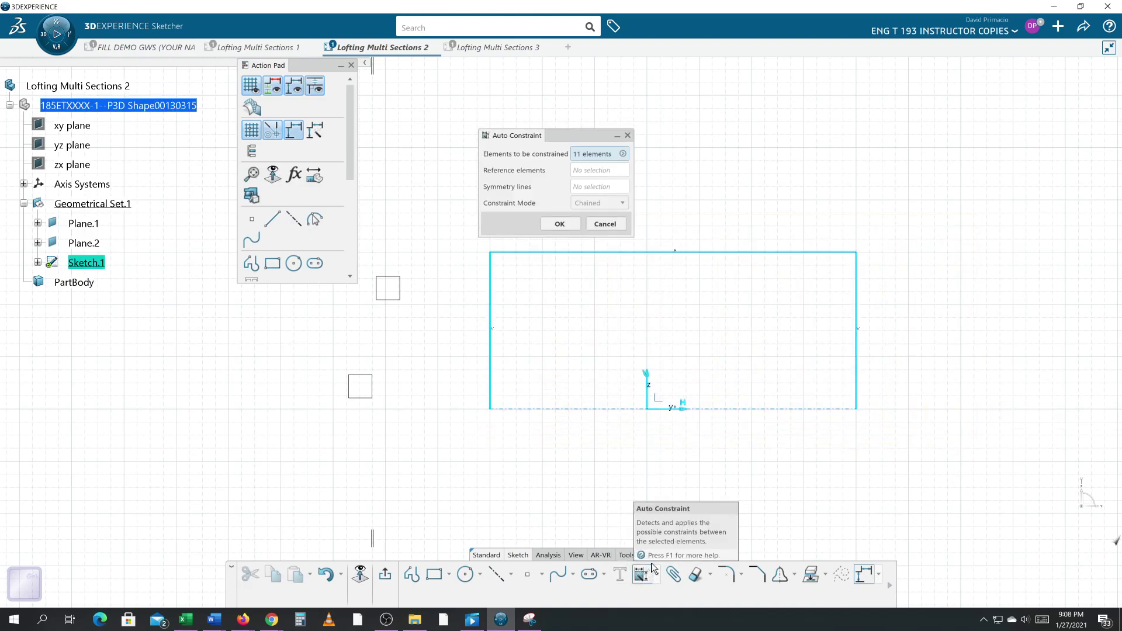
click(586, 171)
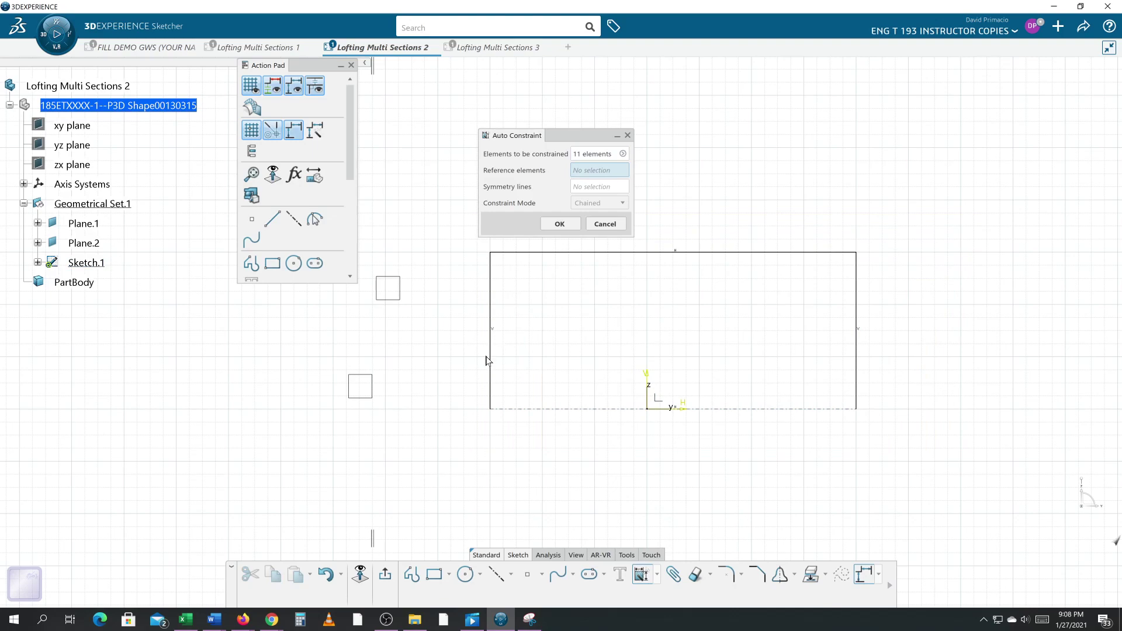
click(513, 410)
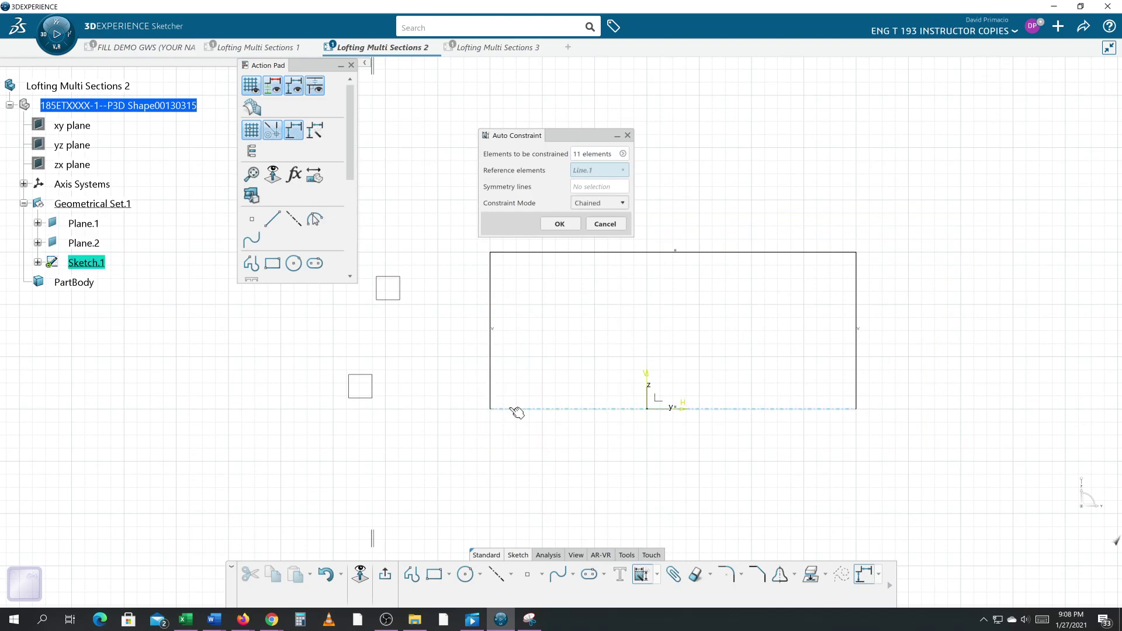
click(491, 392)
click(586, 203)
click(582, 227)
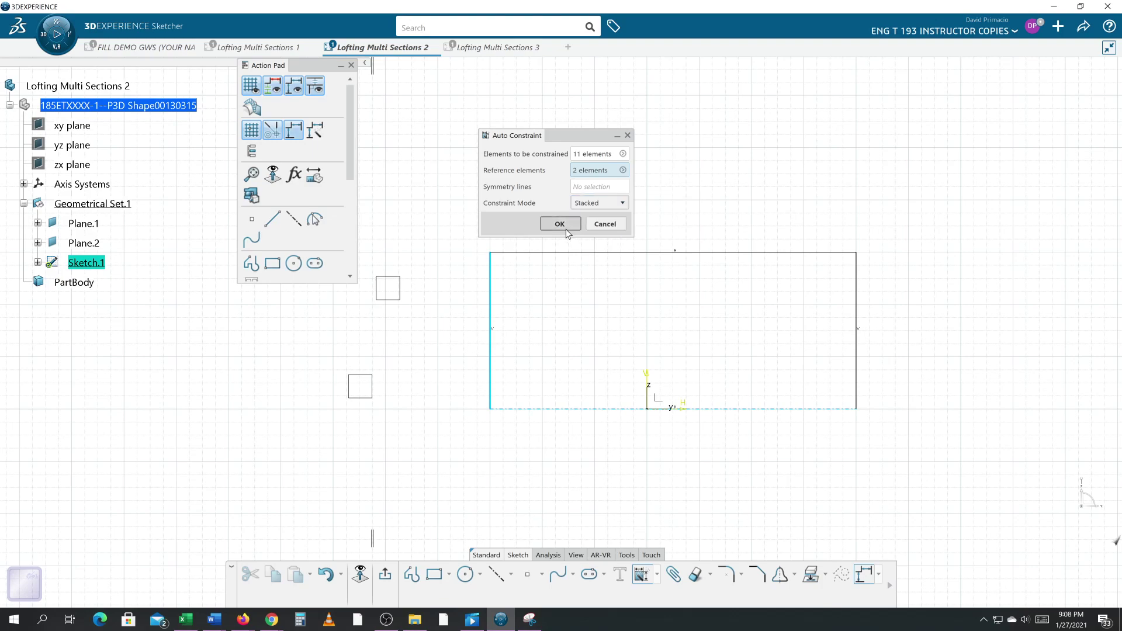
click(564, 228)
Round both upper corners of the constrained rectangle with a 0.75 in radius
mouse_move(458, 195)
mouse_down()
mouse_move(745, 290)
mouse_move(913, 295)
mouse_up()
click(728, 576)
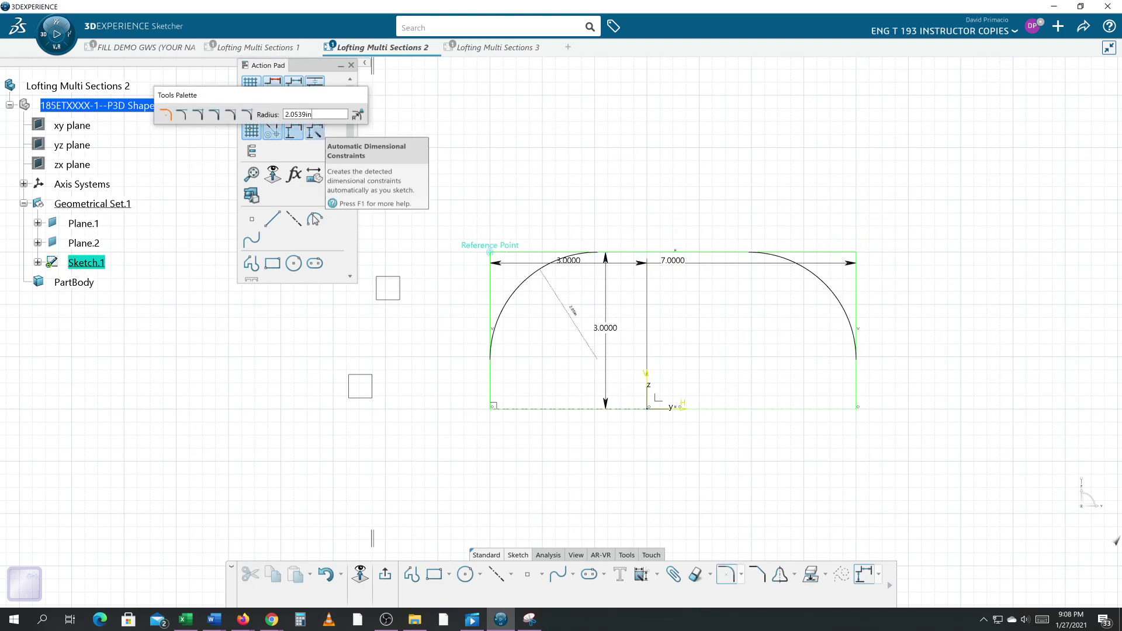
key(BackSpace)
key(Return)
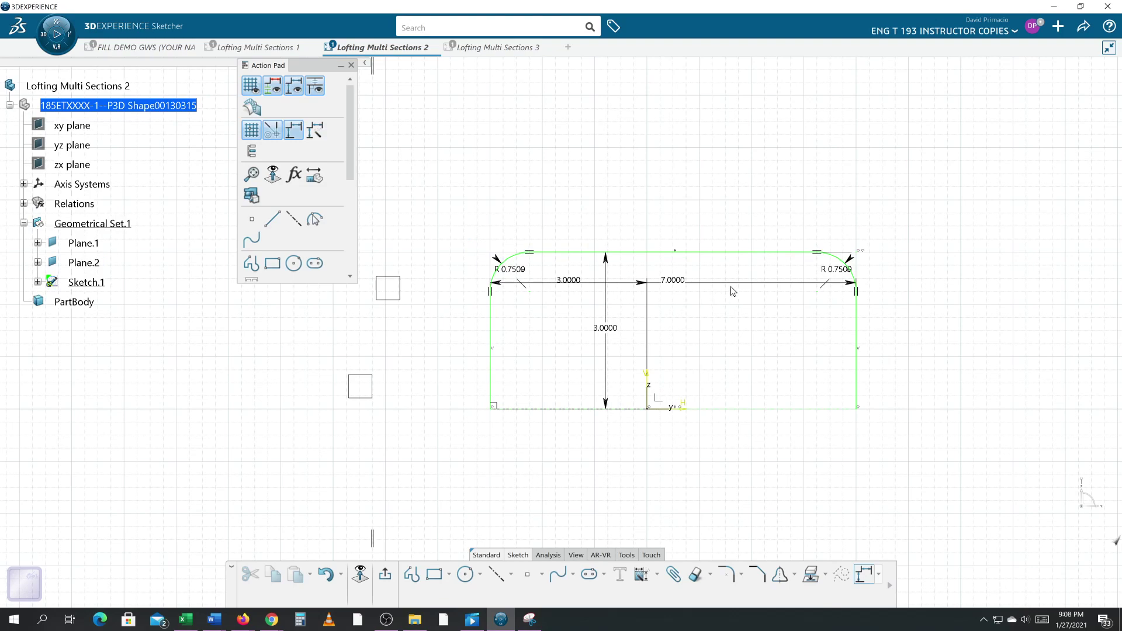
Move the width dimension above the profile, the height dimension to its left and the left-side-to-V-axis dimension below it, and exit the sketch
drag(734, 290, 717, 167)
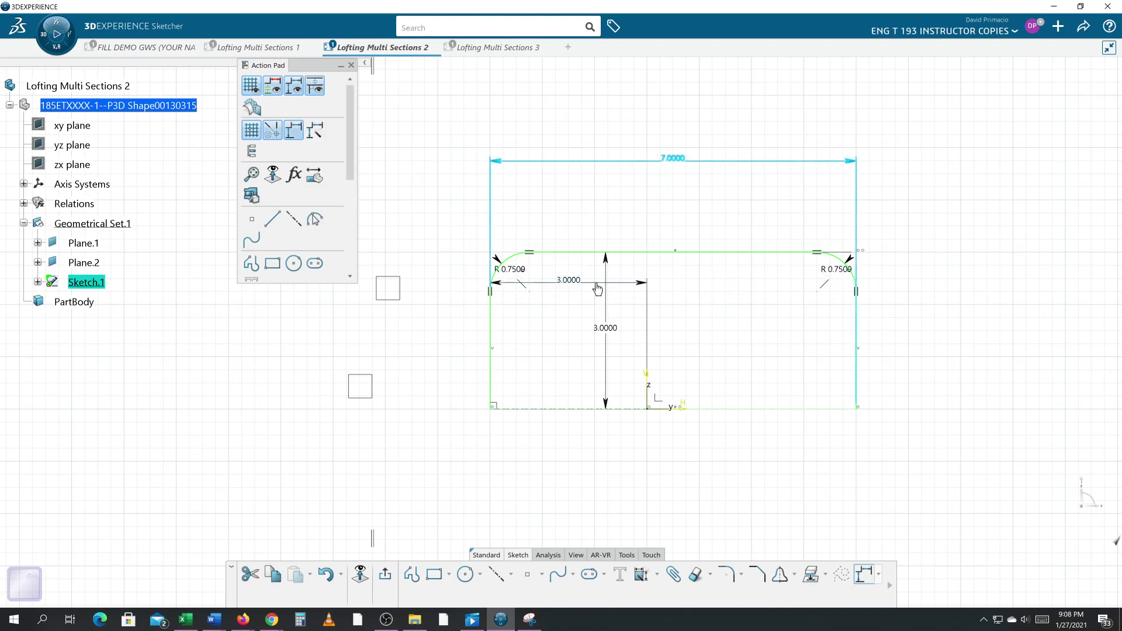
click(608, 277)
drag(608, 277, 433, 282)
drag(627, 284, 646, 481)
click(797, 454)
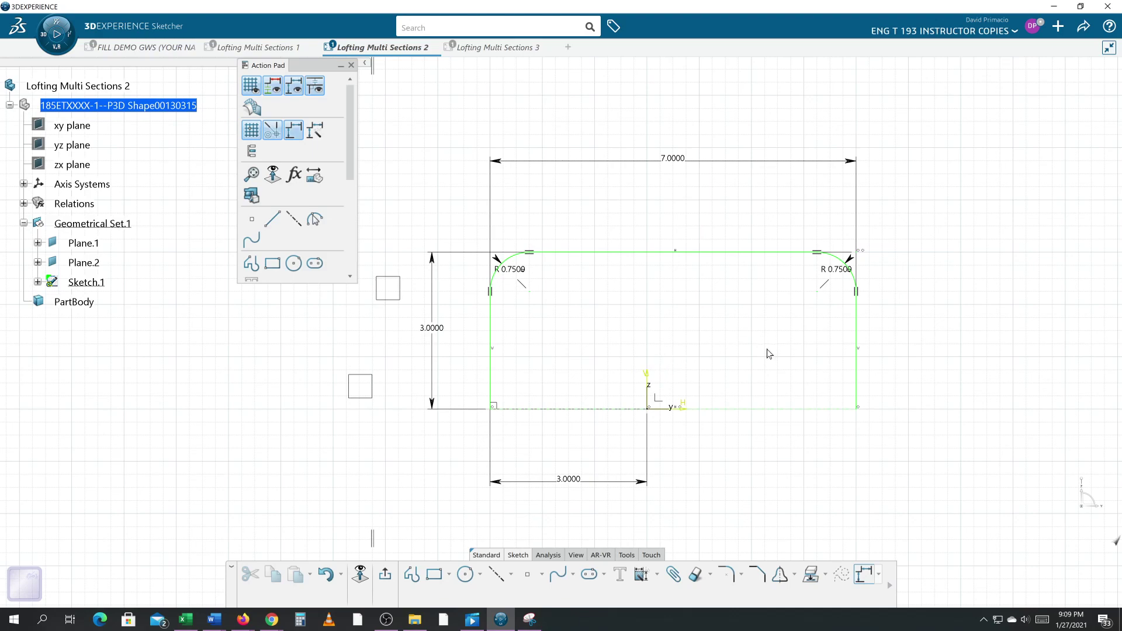
click(386, 575)
Start a new sketch on Plane.2 for the second section
middle_drag(337, 508, 403, 324)
click(403, 321)
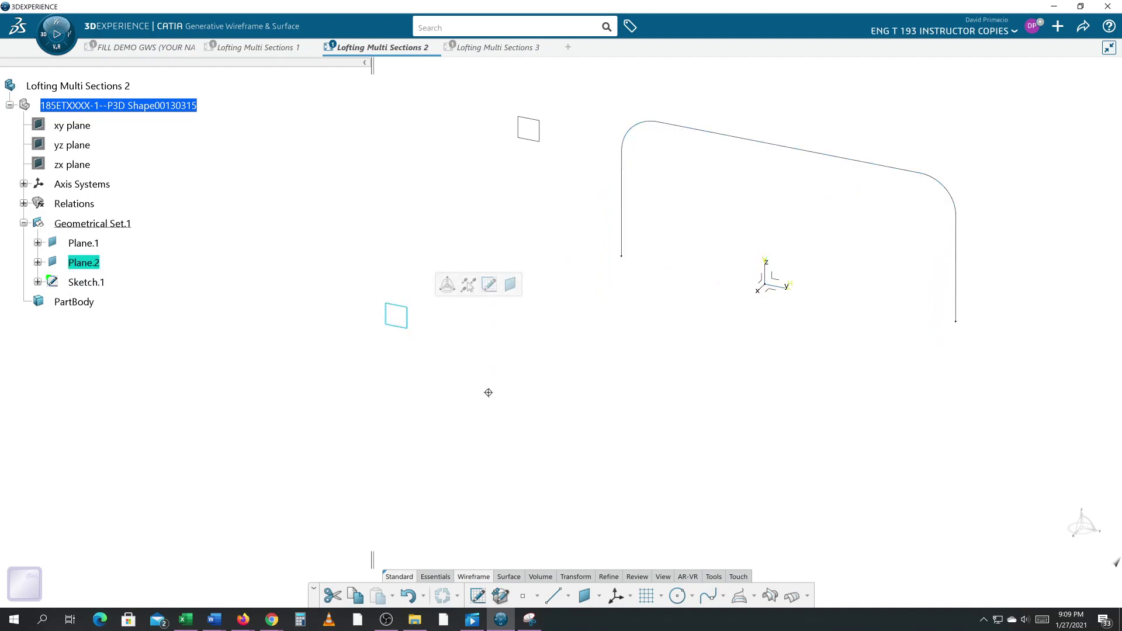
middle_drag(488, 394, 464, 418)
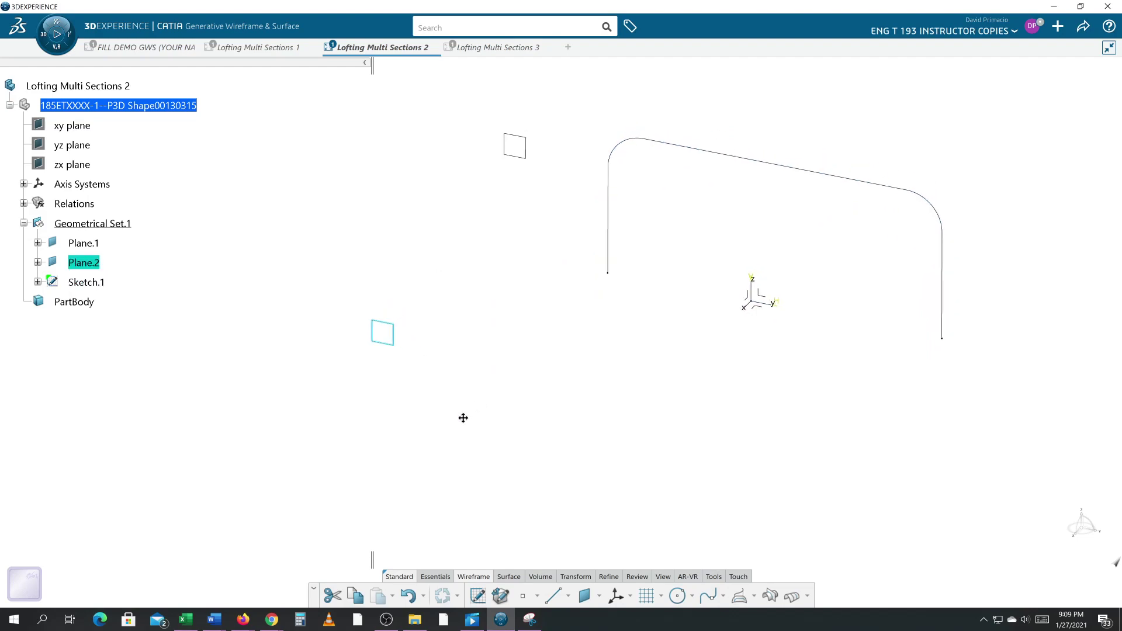
click(385, 355)
click(382, 351)
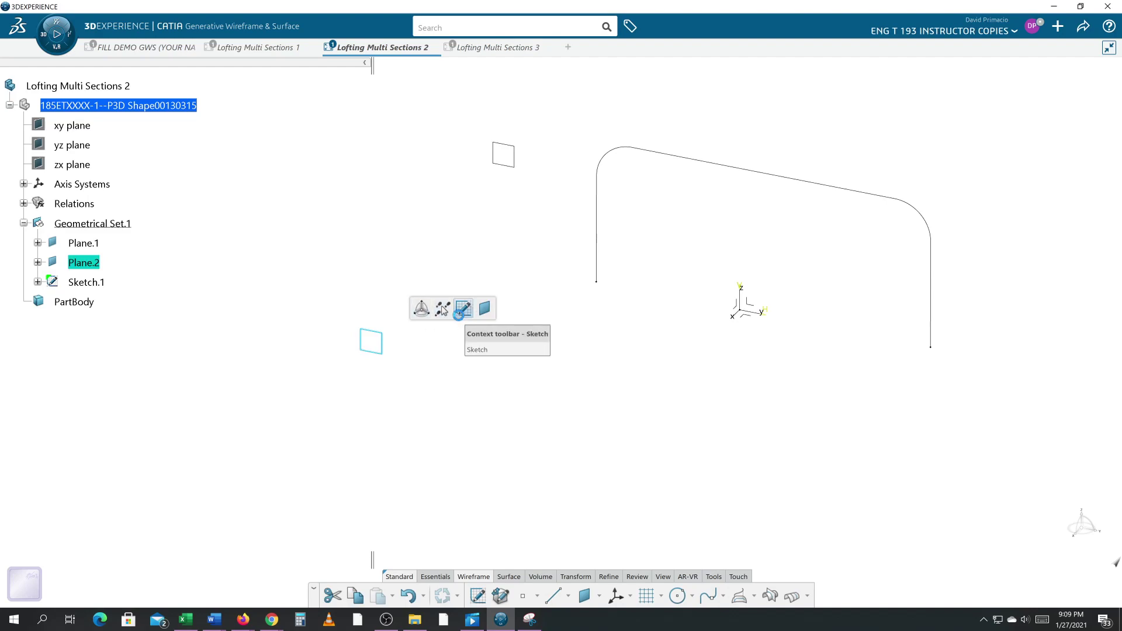
click(463, 308)
Draw a rectangle 5 in wide and 2.25 in high with its base on the H axis, starting 2 in left of the V axis
click(433, 581)
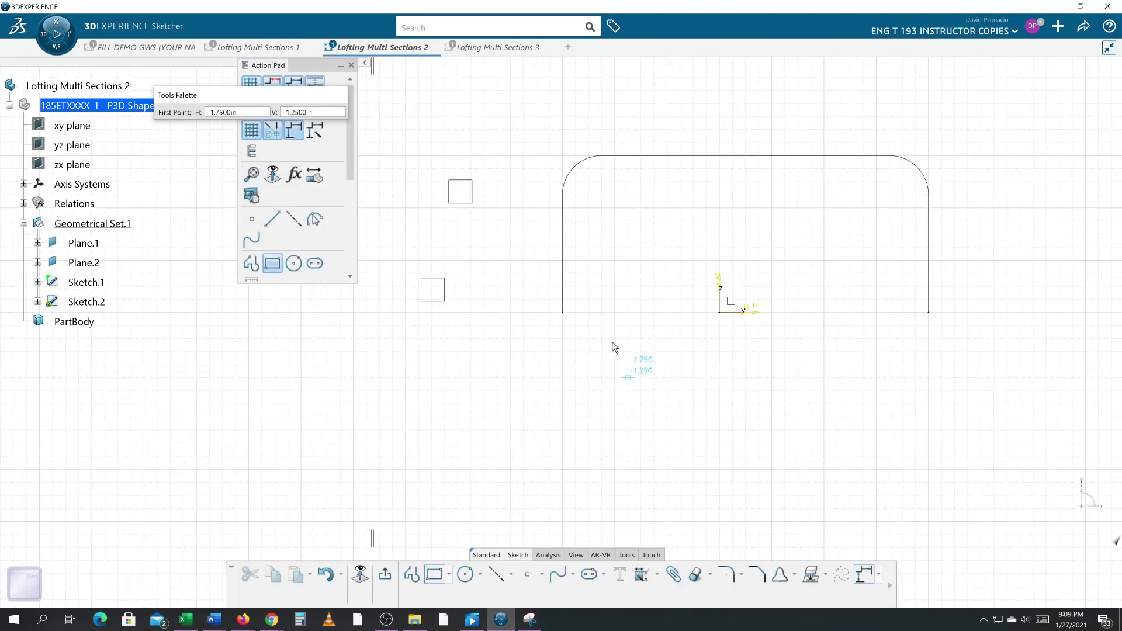
click(614, 305)
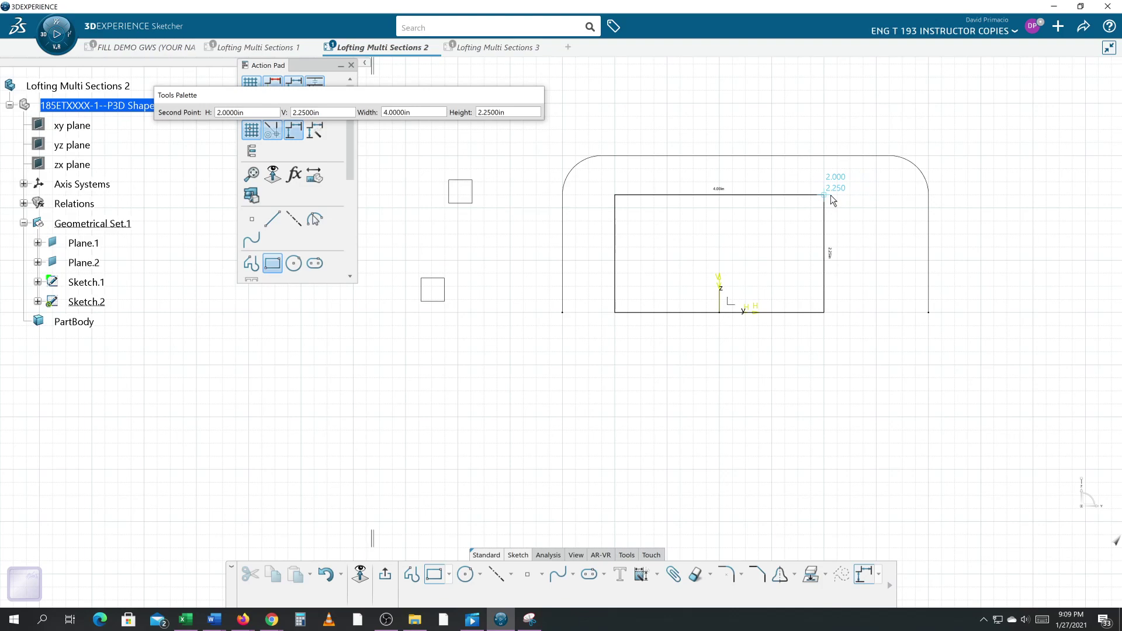
click(879, 196)
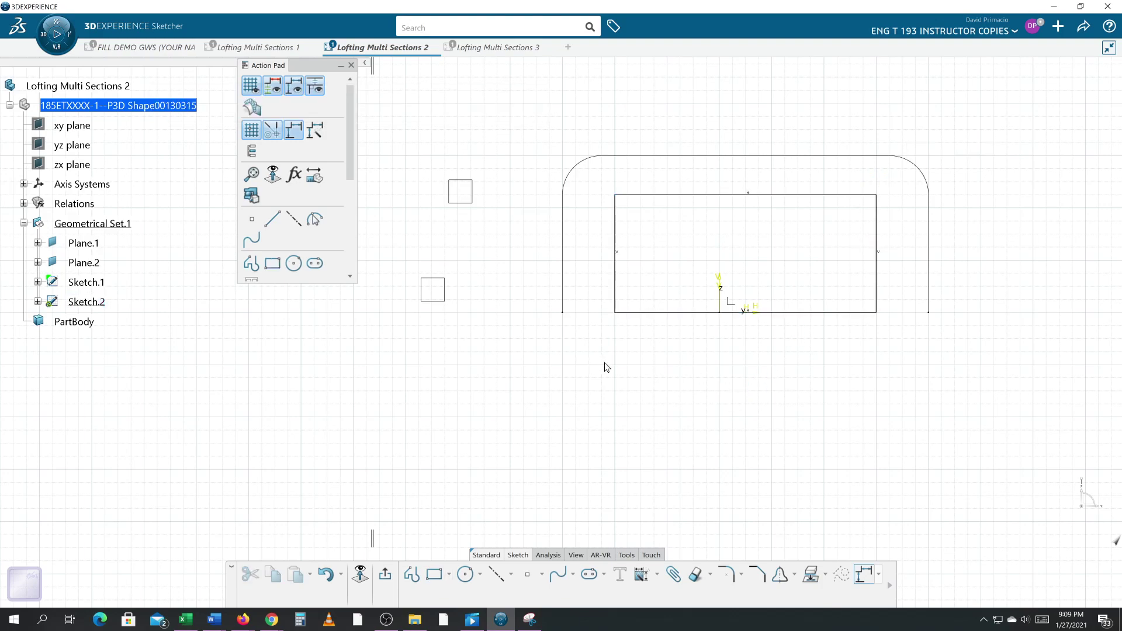
Try deleting the rectangle's base line and shifting the rectangle sideways, undoing each change
click(657, 314)
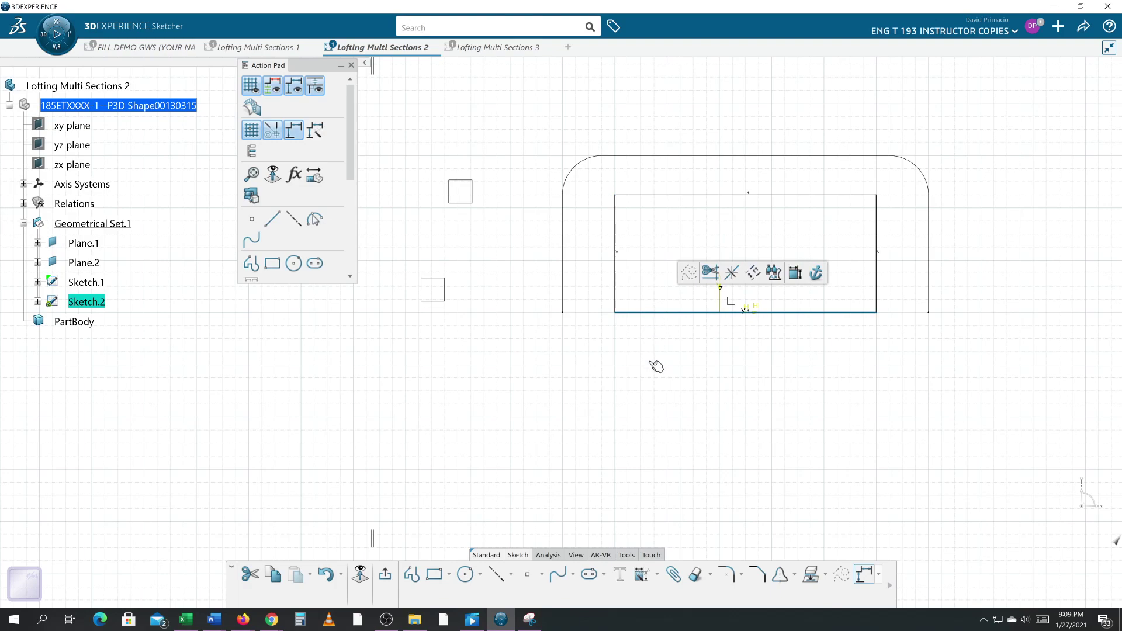
key(Delete)
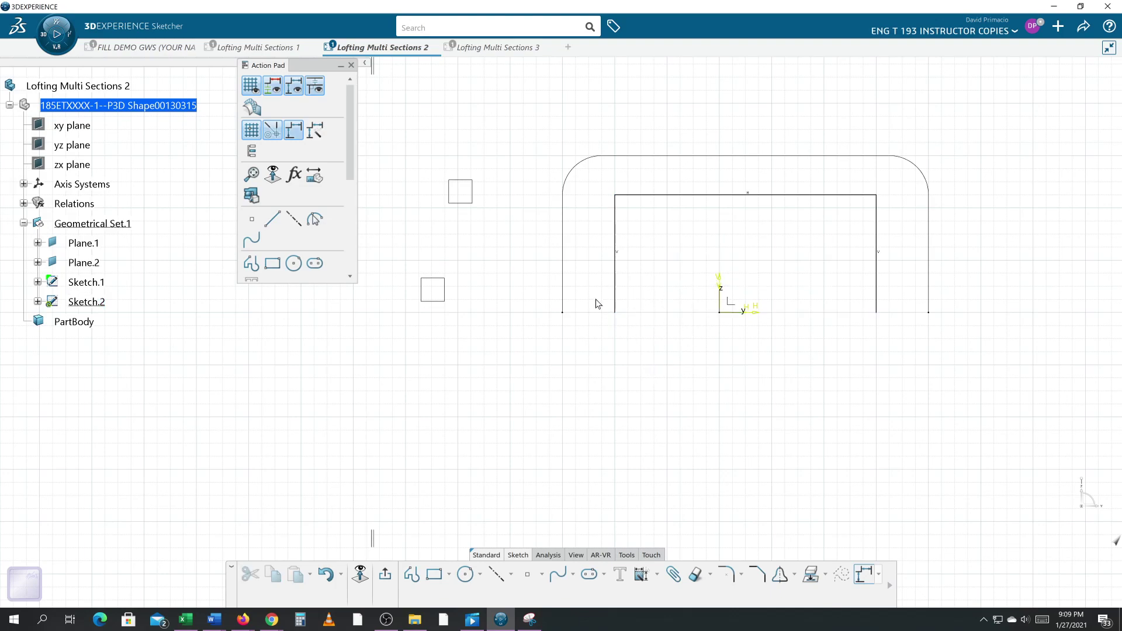
key(ctrl+z)
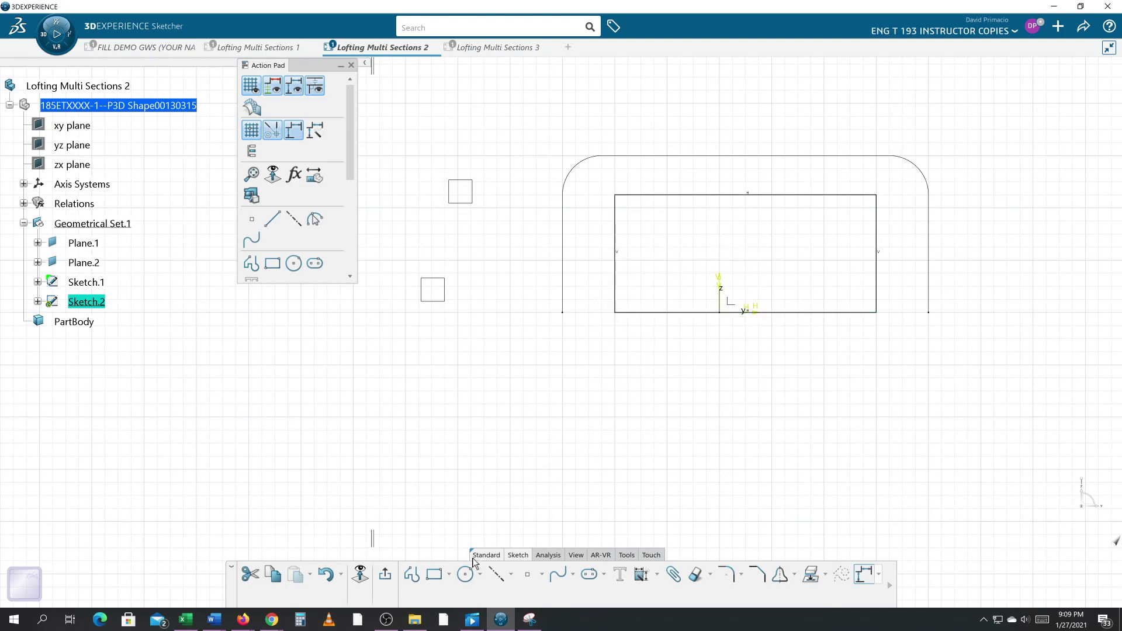
drag(654, 315, 629, 350)
click(461, 513)
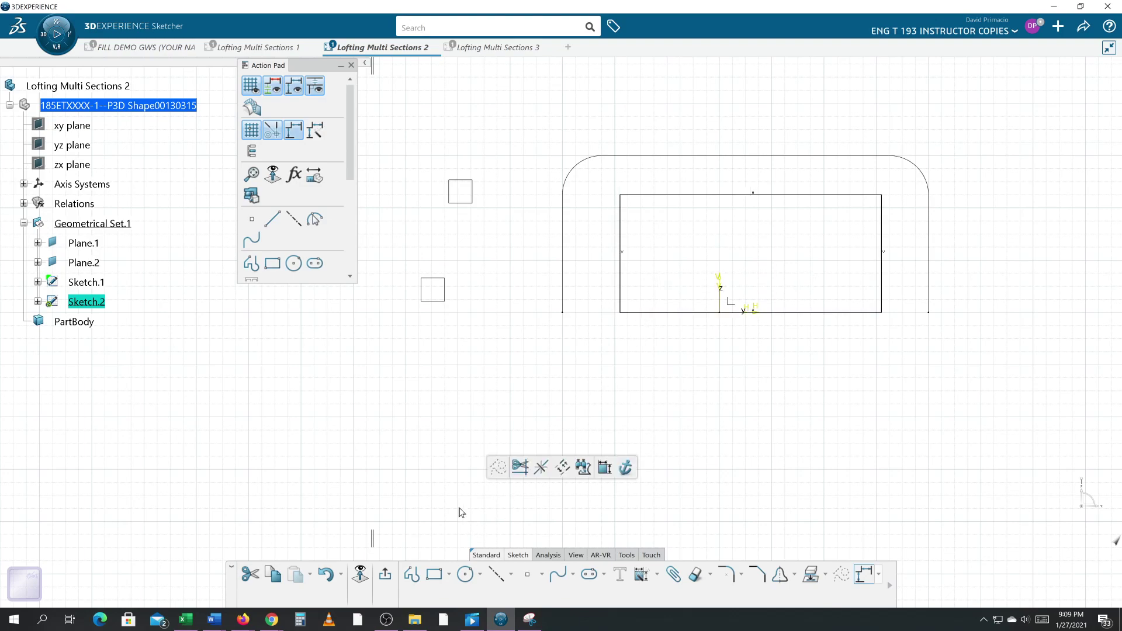
key(ctrl+z)
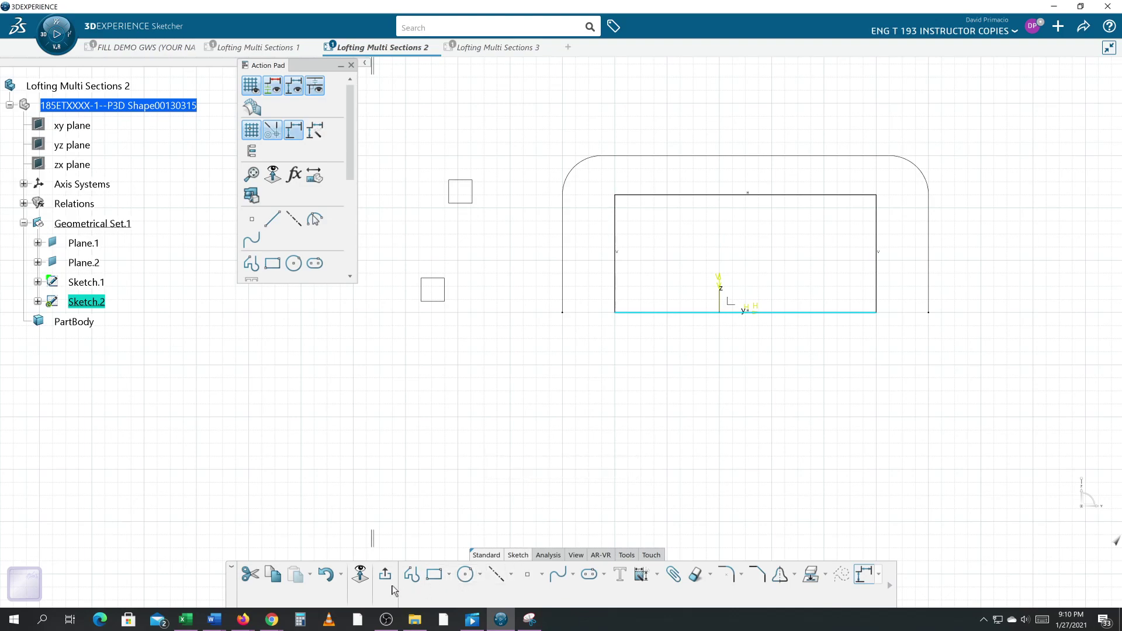
Transform the rectangle's base line into an axis and auto-constrain the section in Stacked mode with that axis and the left vertical line as references
click(496, 575)
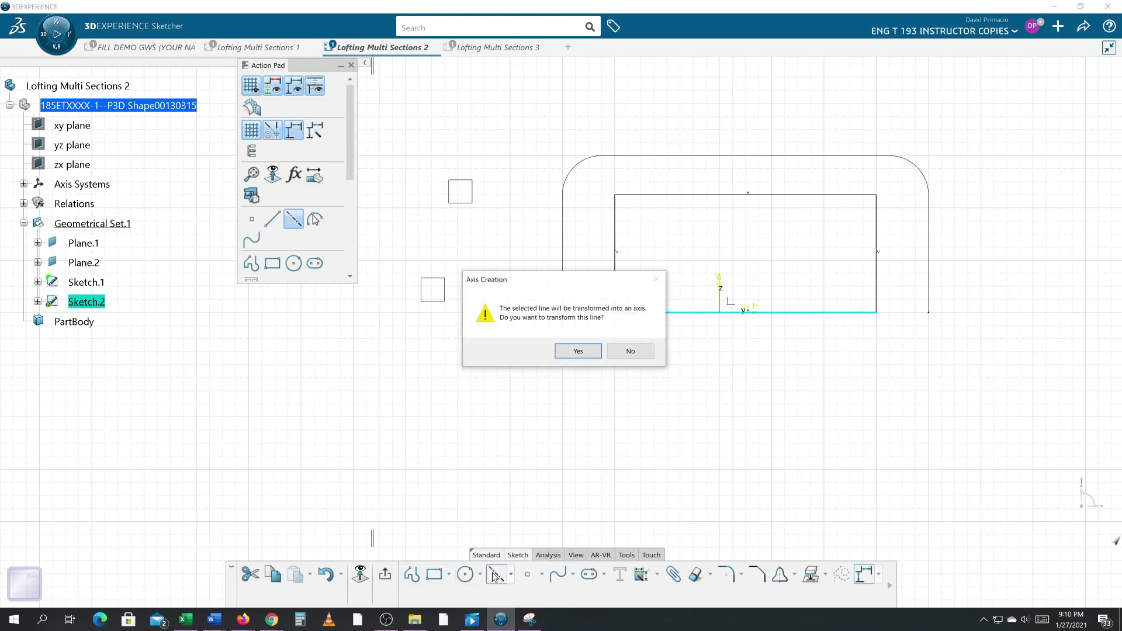
key(Return)
mouse_move(528, 128)
mouse_down()
mouse_move(713, 278)
mouse_move(950, 433)
mouse_up()
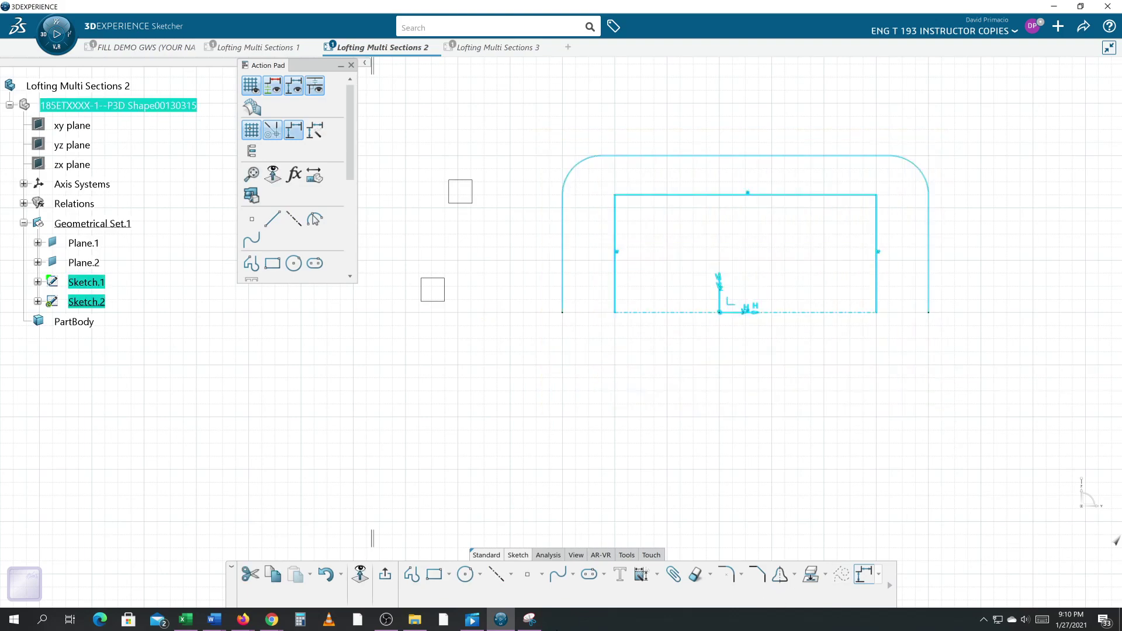
click(641, 577)
click(584, 172)
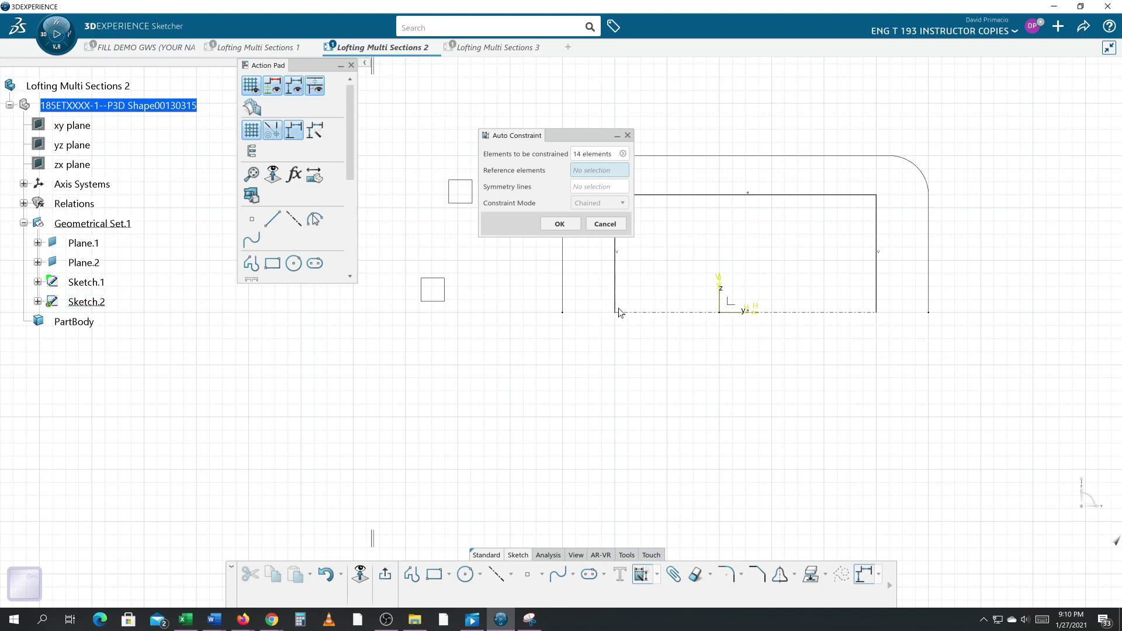
click(636, 314)
click(616, 281)
click(602, 203)
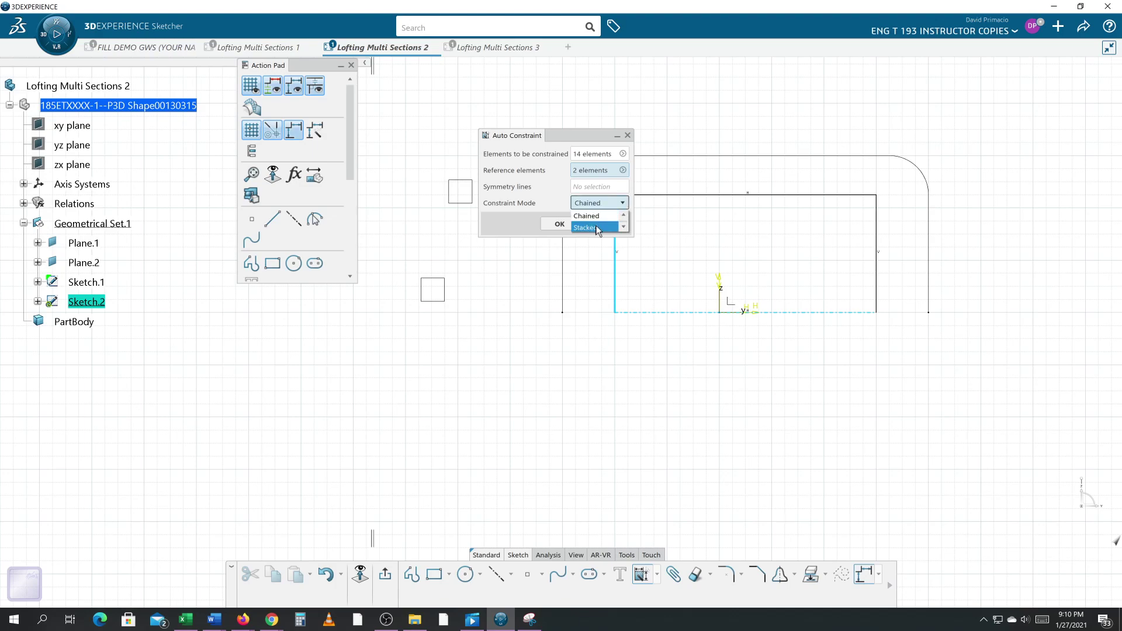
click(597, 228)
click(556, 224)
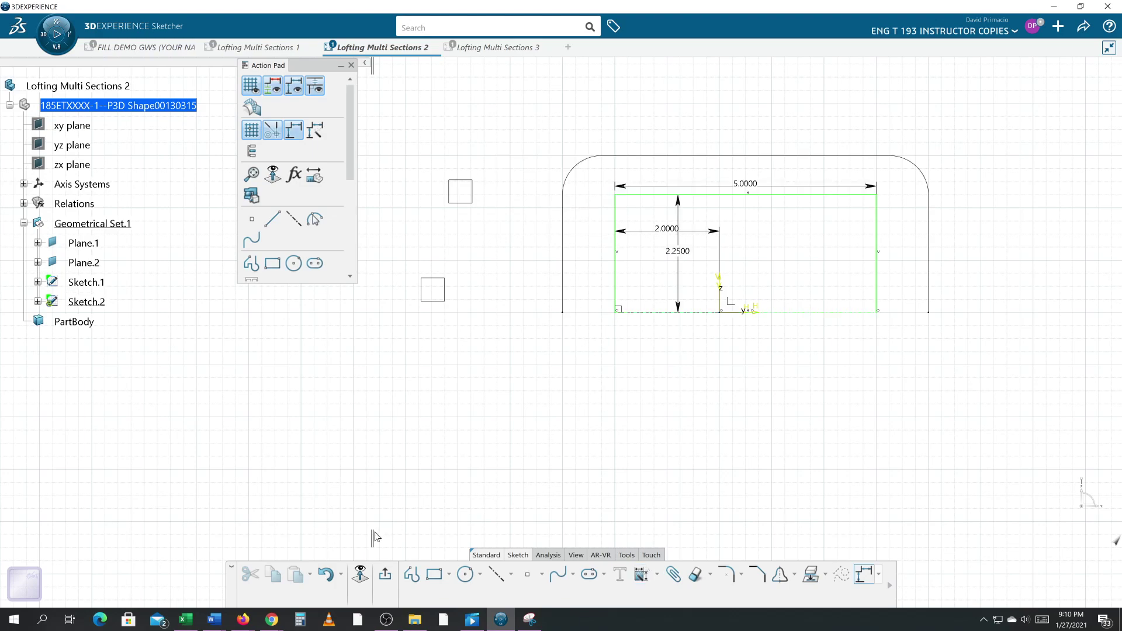
Exit the second section's sketch and clear its selection
click(384, 576)
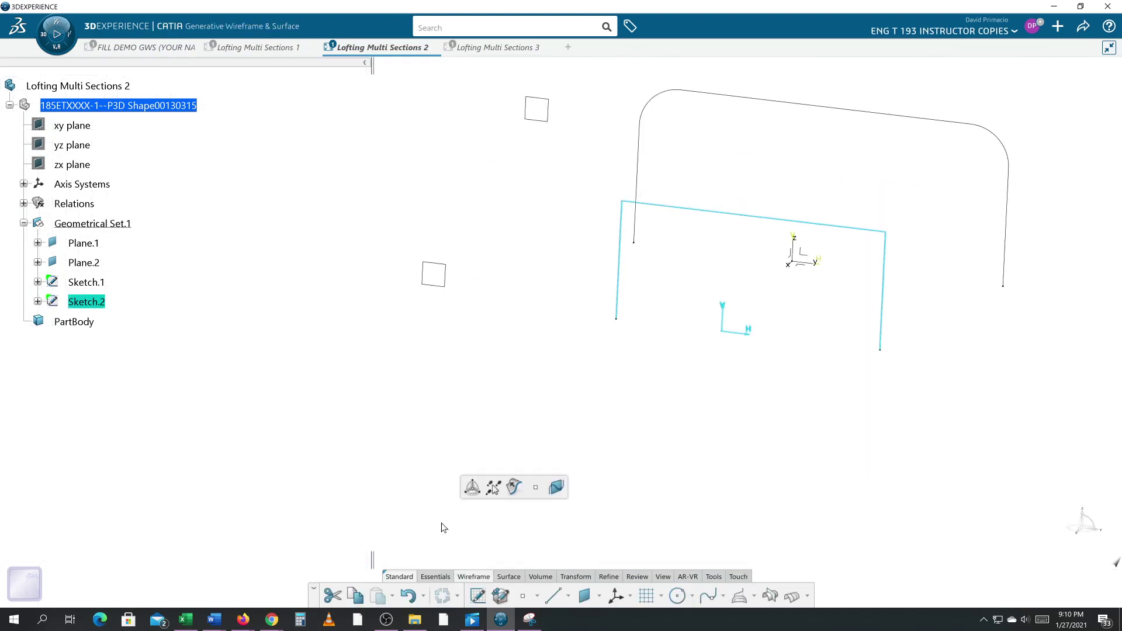
click(702, 426)
mouse_move(702, 426)
middle_down()
mouse_move(585, 470)
mouse_move(815, 413)
mouse_move(782, 446)
middle_up()
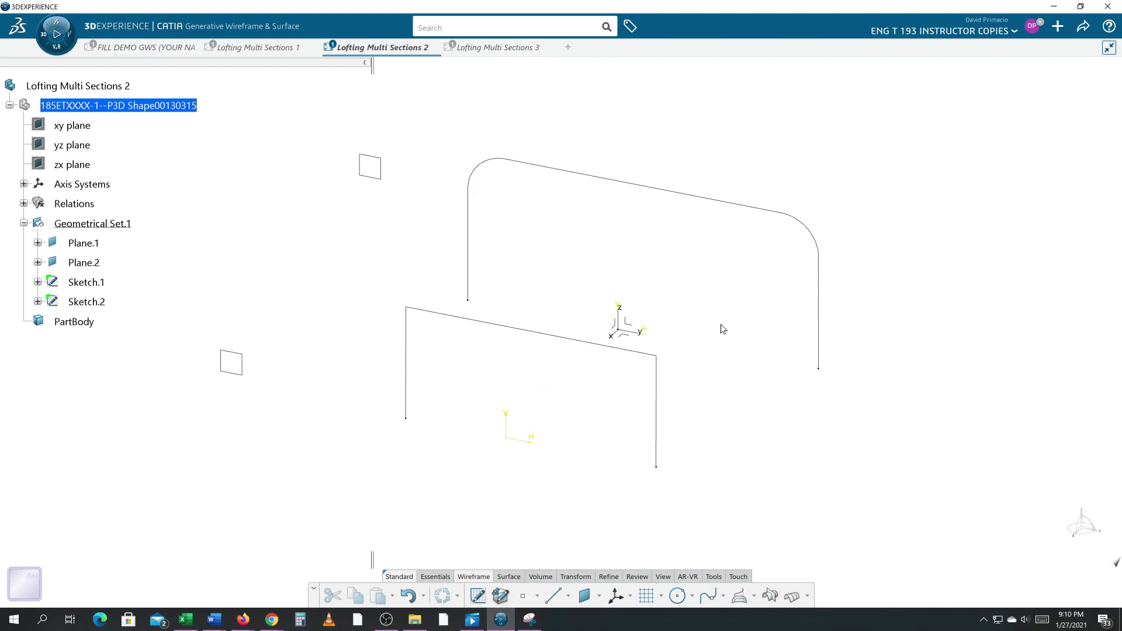
middle_drag(770, 418, 760, 416)
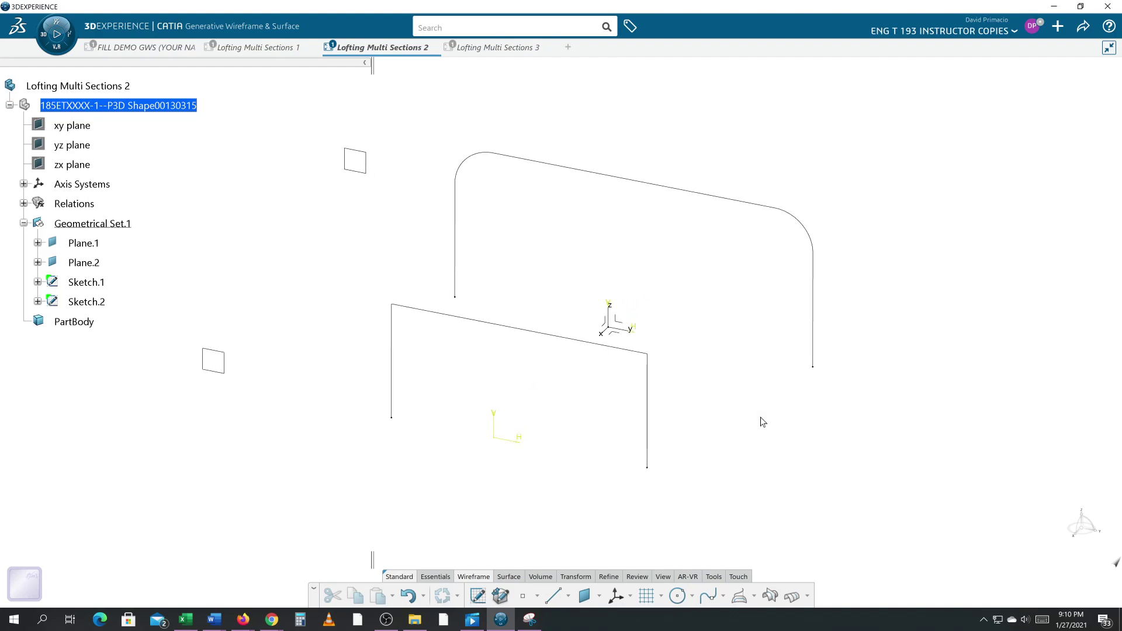